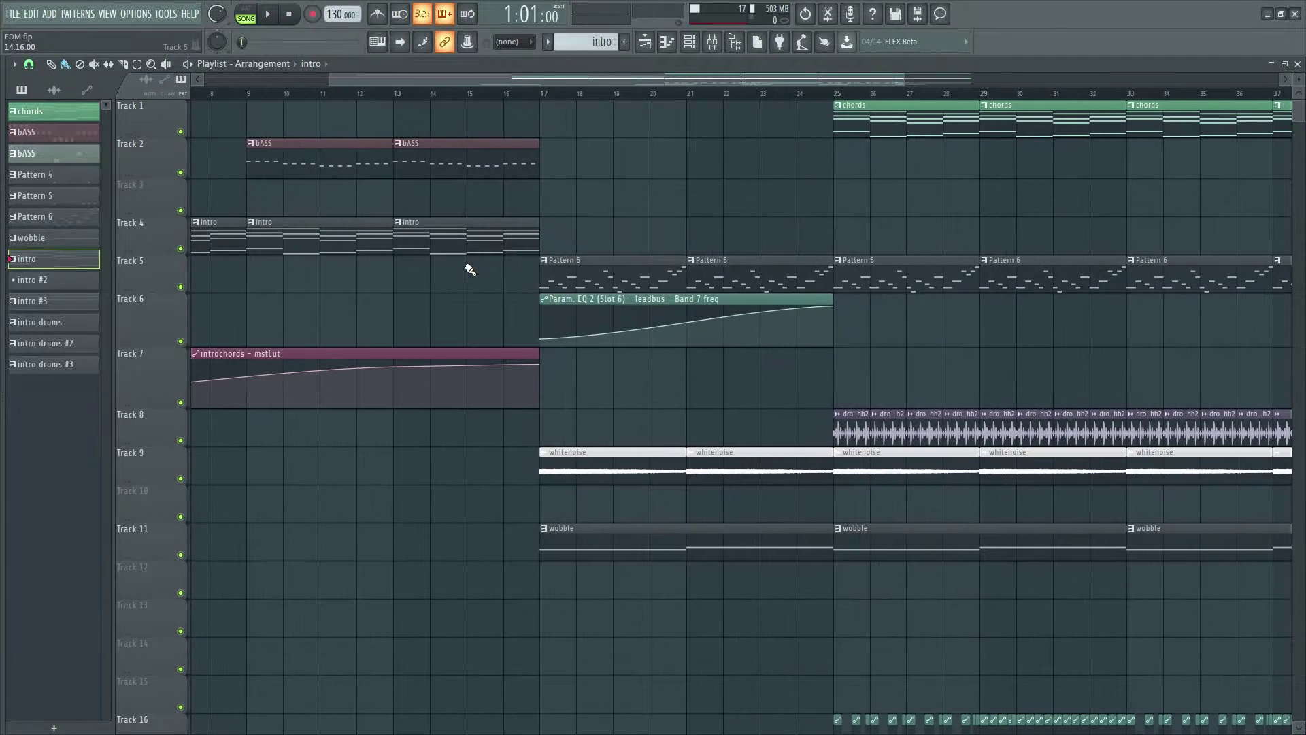
Play the arrangement from the start into bar 32, then stop playback.
{"action": "scroll", "coordinate": [468, 265], "scroll_direction": "down", "scroll_amount": 3}
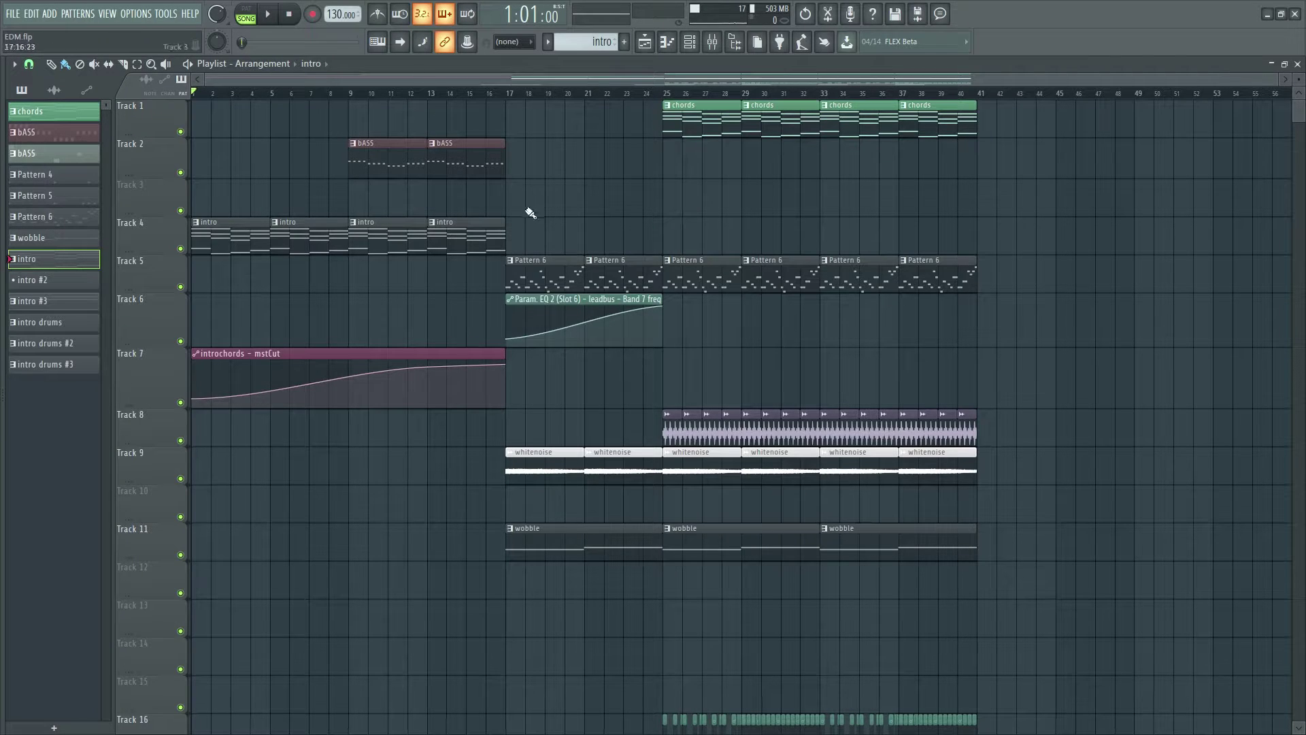
{"action": "left_click", "coordinate": [270, 19]}
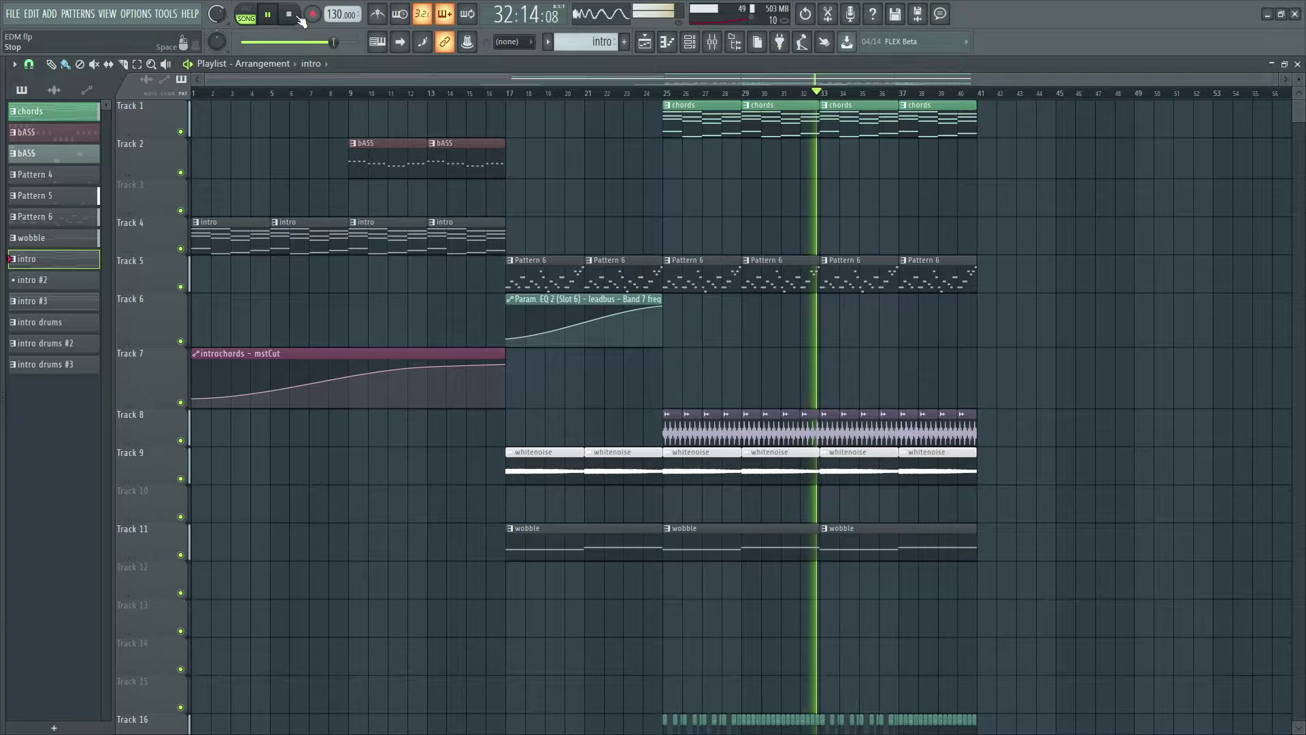
{"action": "left_click", "coordinate": [299, 16]}
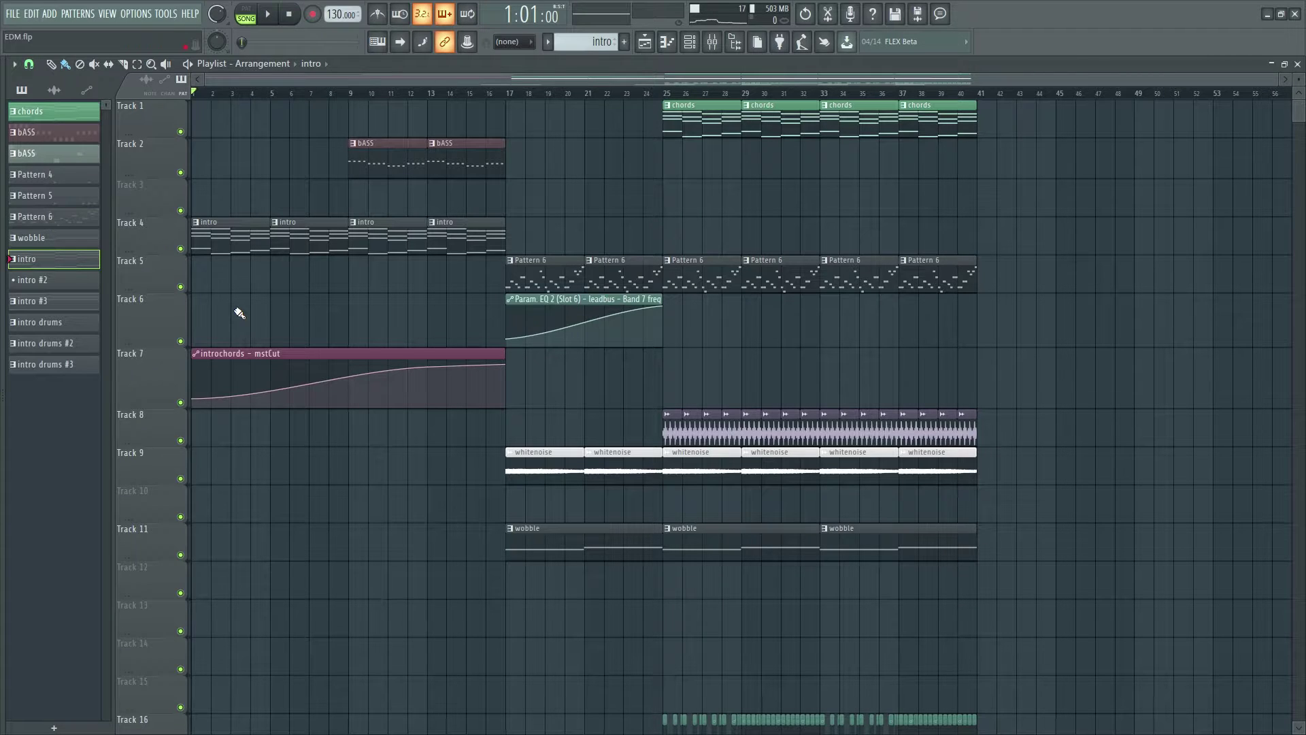
Show the Nexus preset used by the chords channel, then close the instrument and the channel rack.
{"action": "key", "text": "F6"}
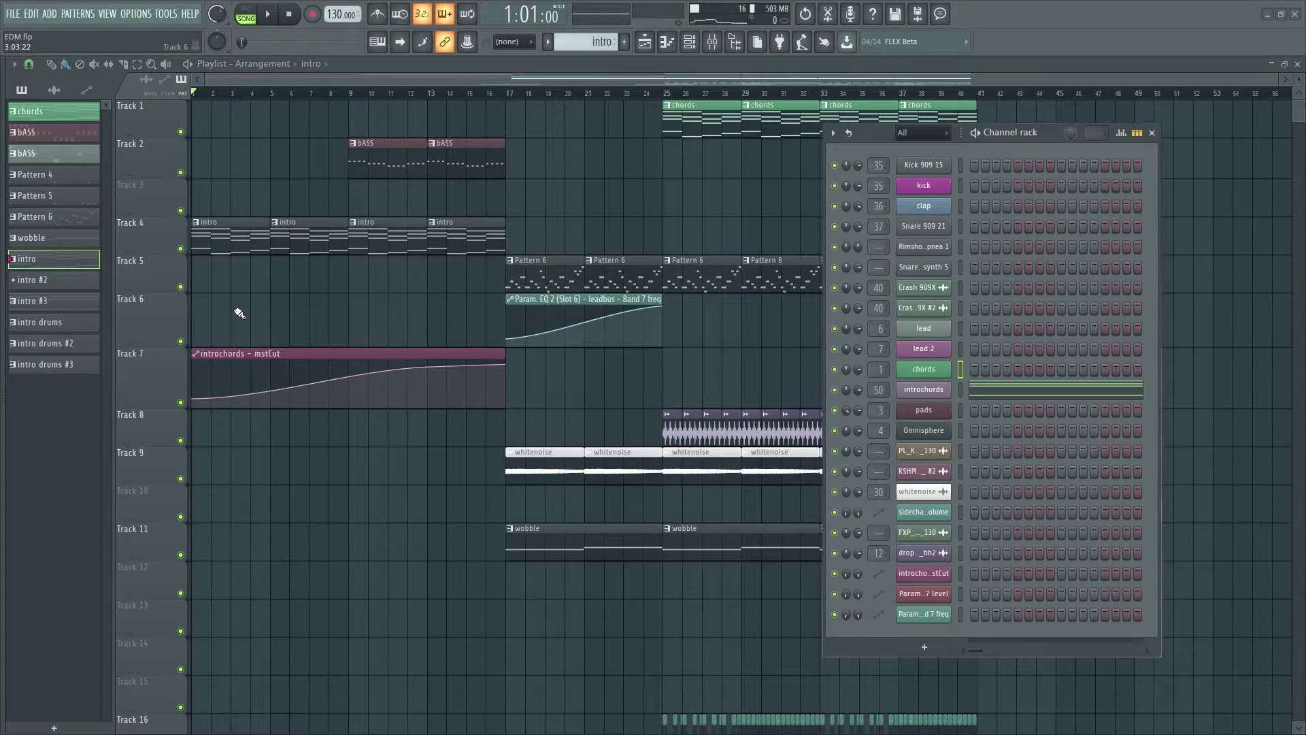
{"action": "left_click", "coordinate": [925, 370]}
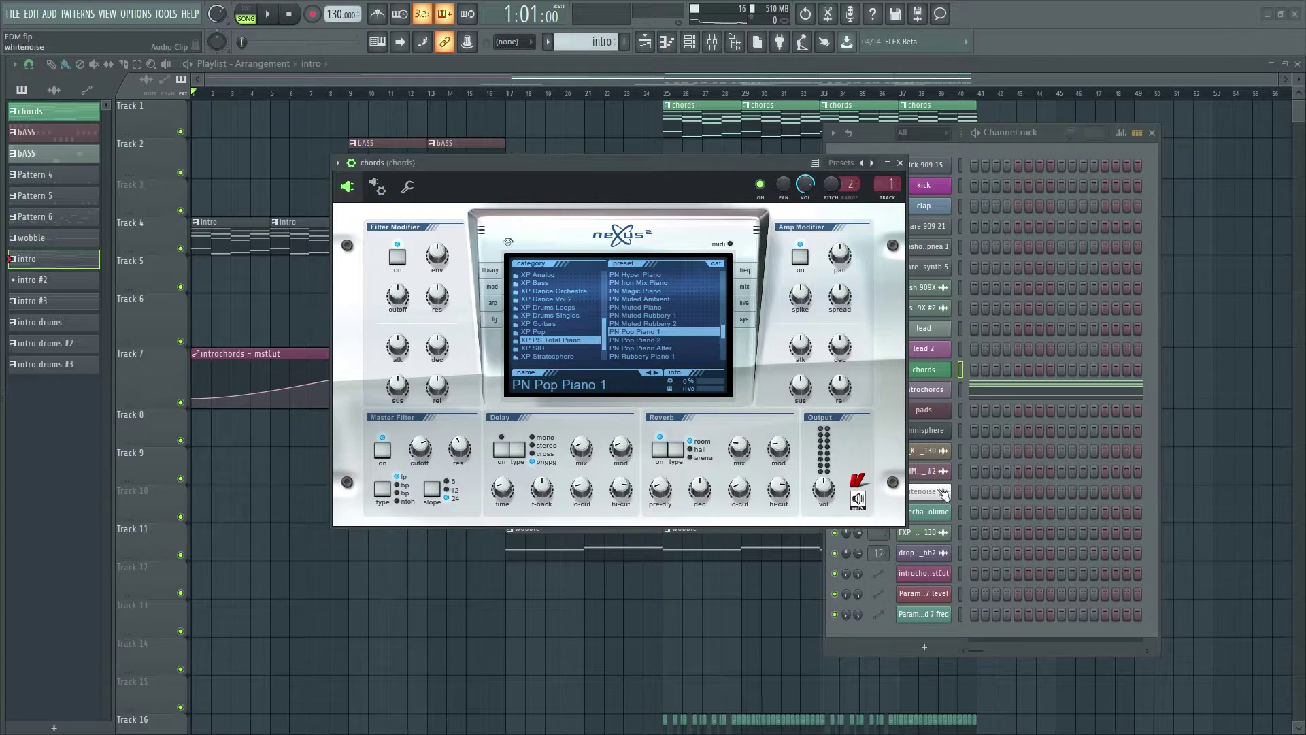
{"action": "left_click", "coordinate": [900, 162]}
{"action": "left_click", "coordinate": [1154, 134]}
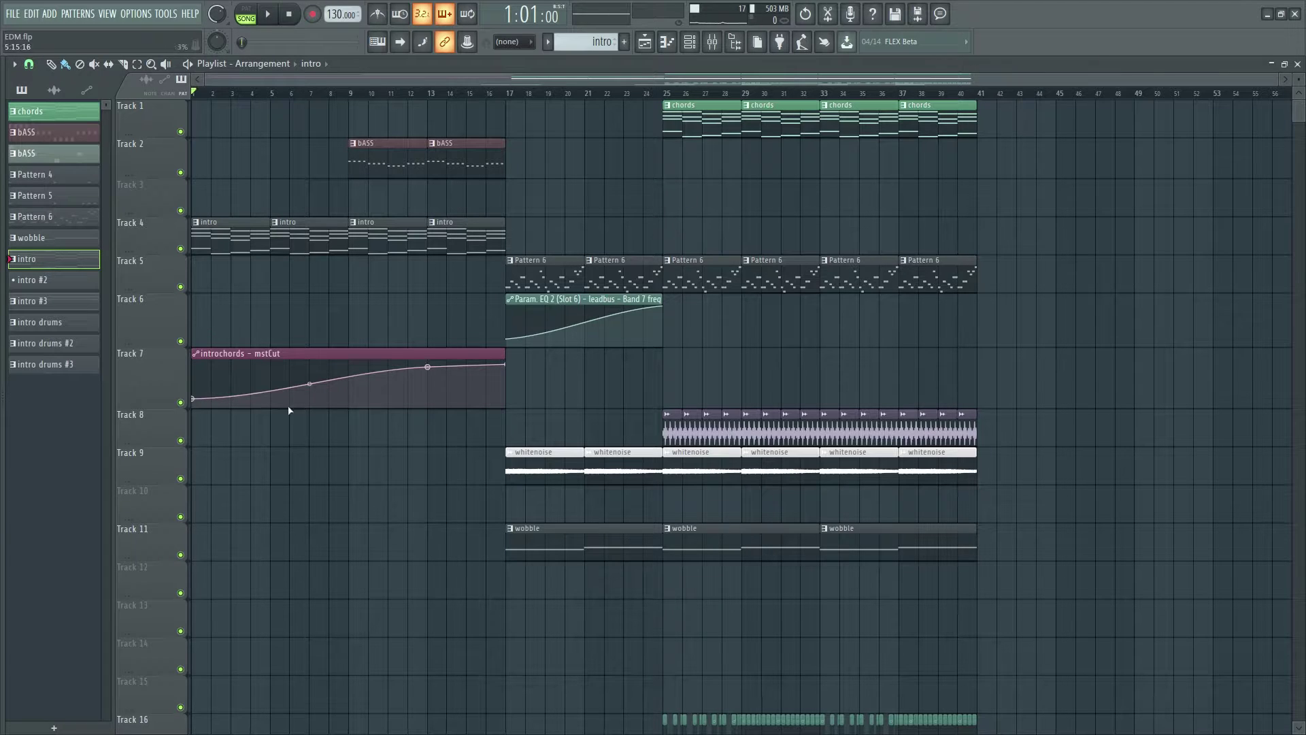
Examine the first intro clip's chord notes in the piano roll, play them briefly and return to the playlist.
{"action": "double_click", "coordinate": [221, 244]}
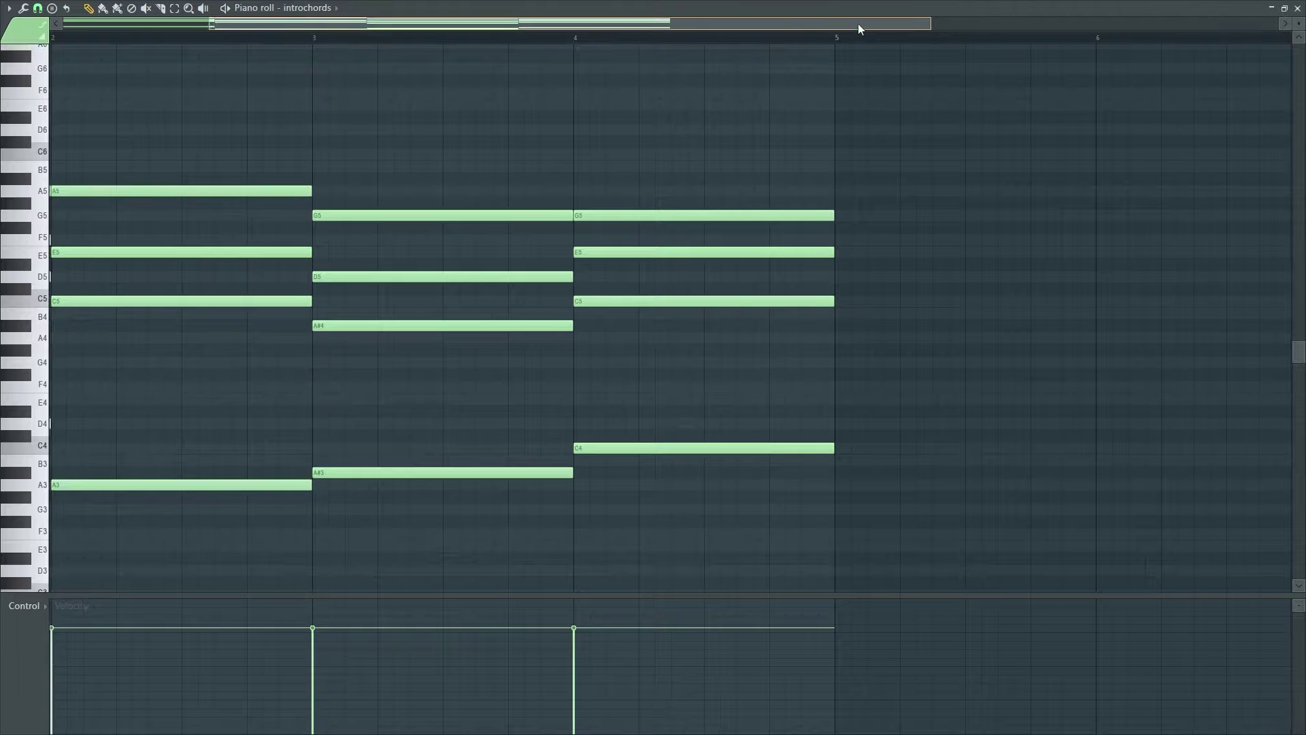
{"action": "key", "text": "space"}
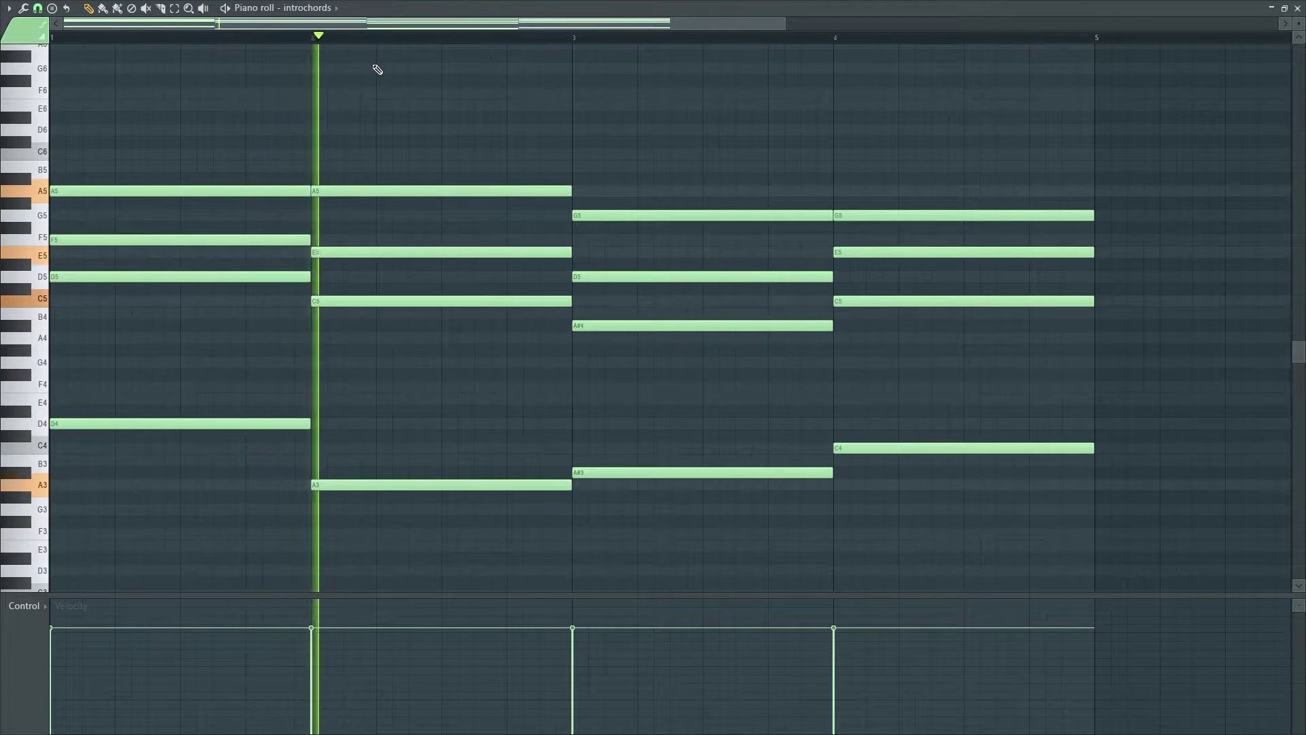
{"action": "key", "text": "space"}
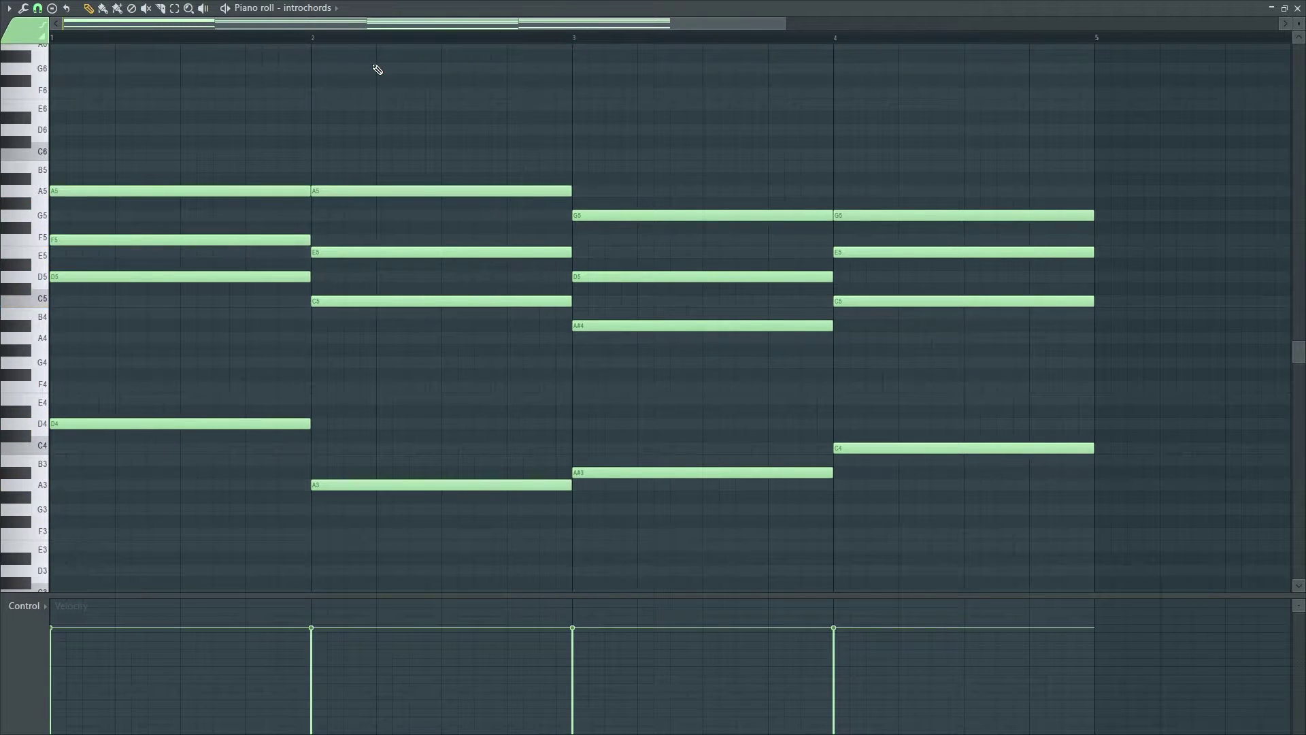
{"action": "left_click", "coordinate": [1297, 9]}
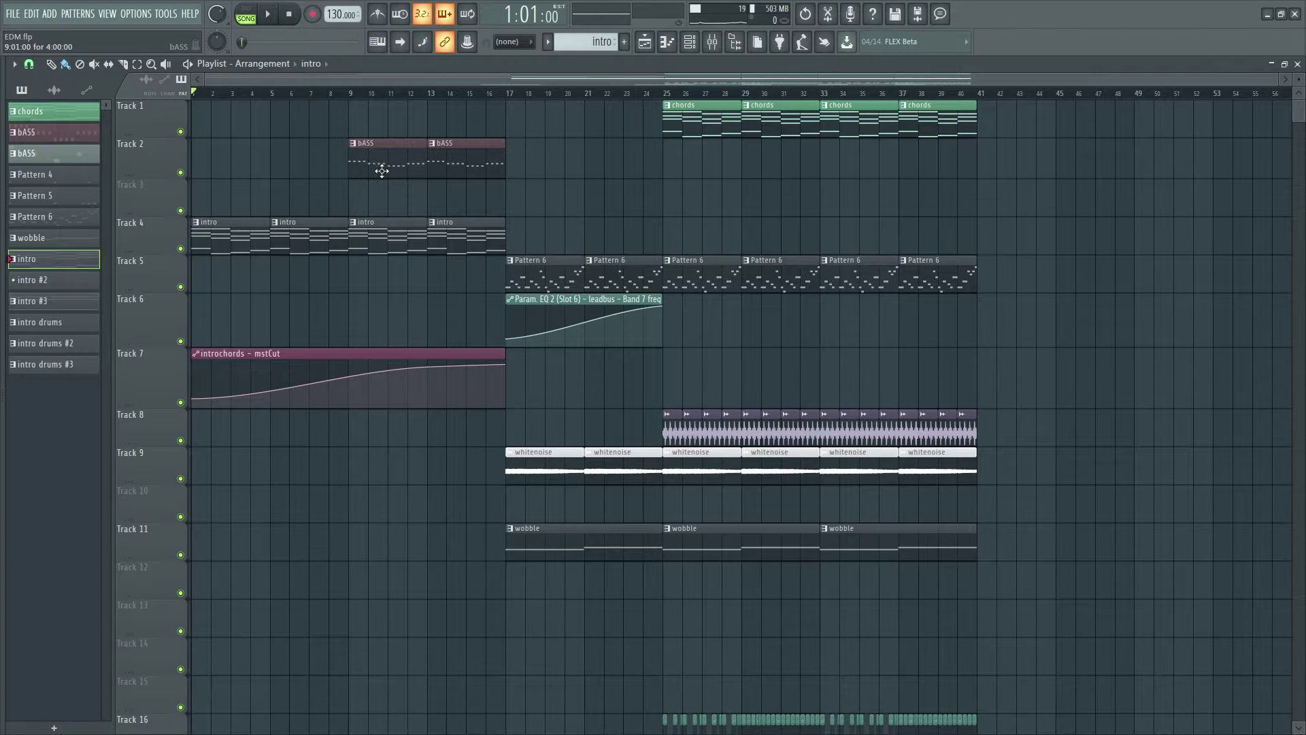
Place the playhead at bar 9, inspect the Omnisphere channel's patch and play the bass section up to bar 17.
{"action": "left_click", "coordinate": [350, 94]}
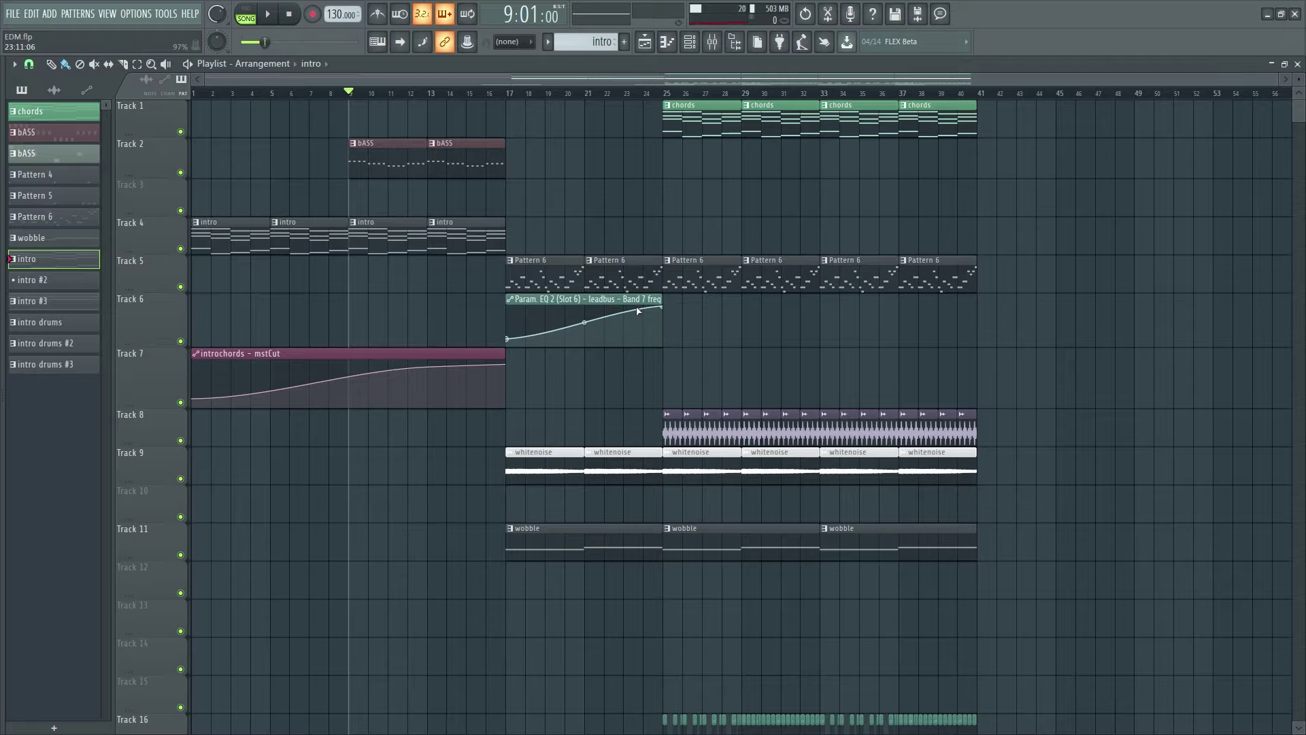
{"action": "key", "text": "F6"}
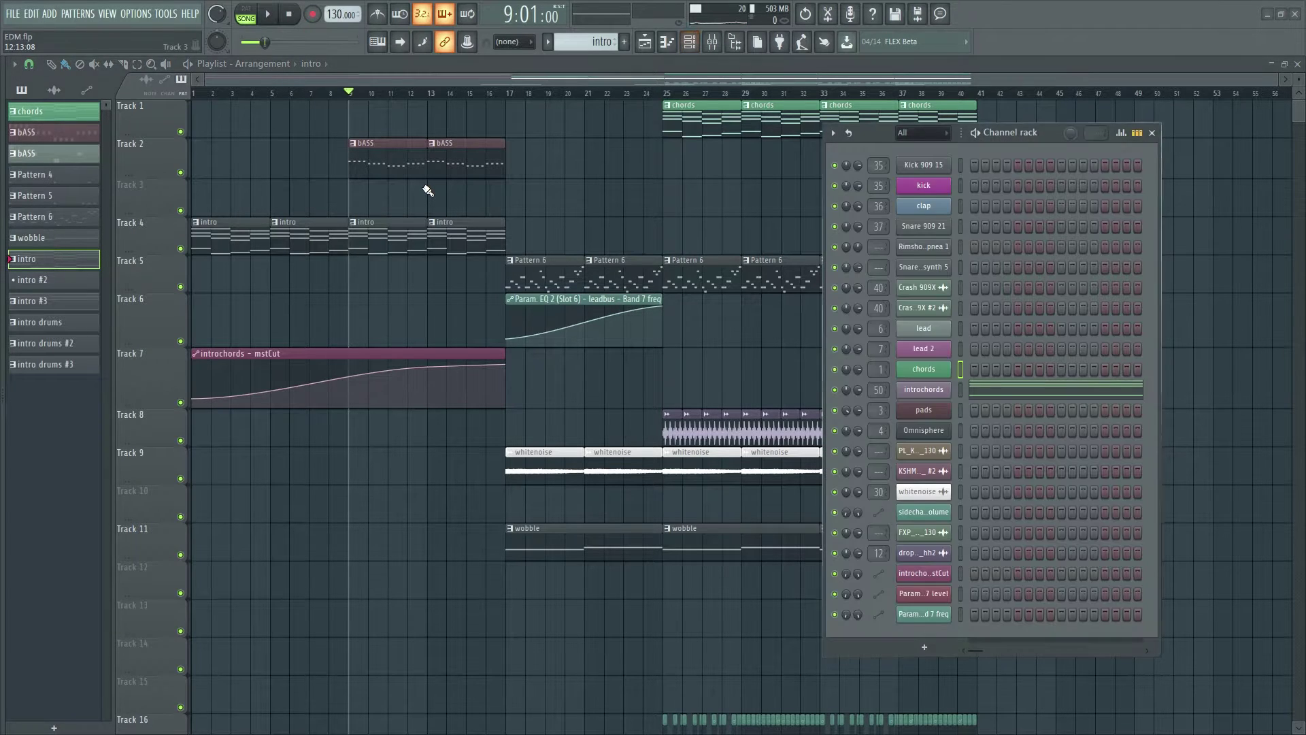
{"action": "left_click", "coordinate": [924, 430]}
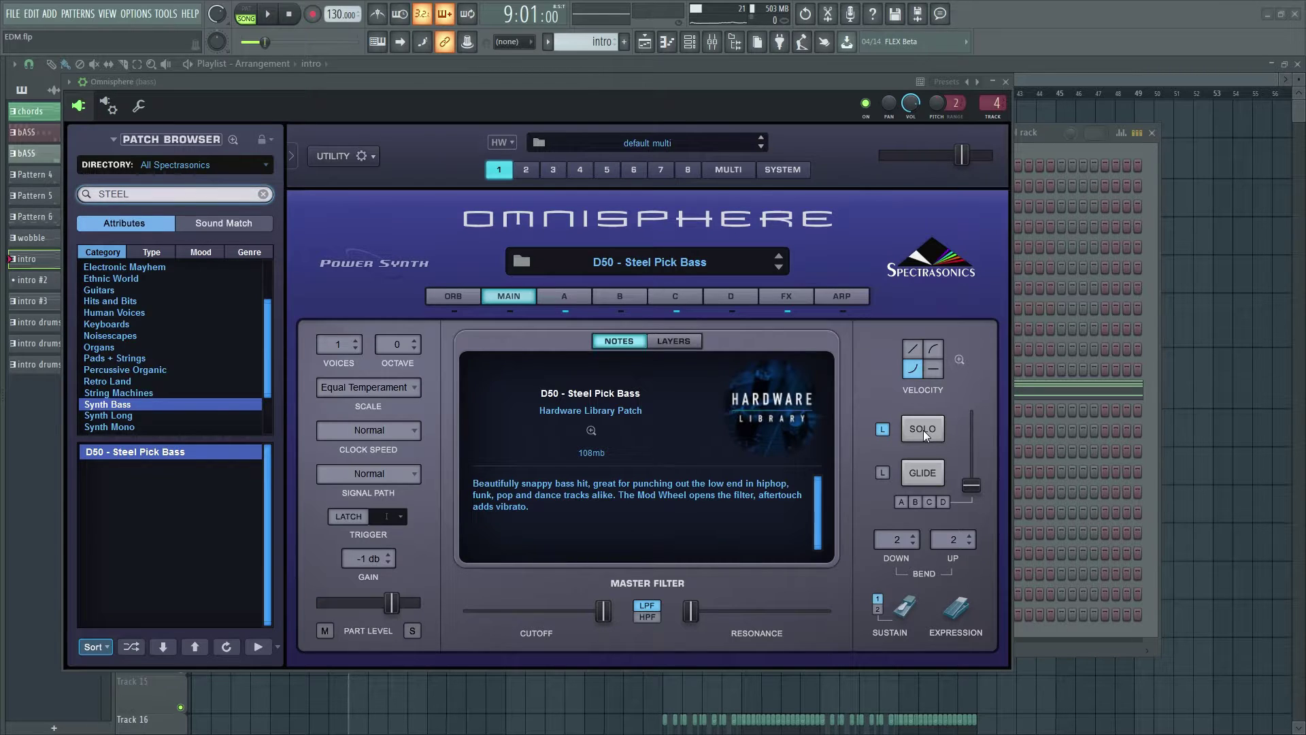
{"action": "left_click", "coordinate": [1005, 82]}
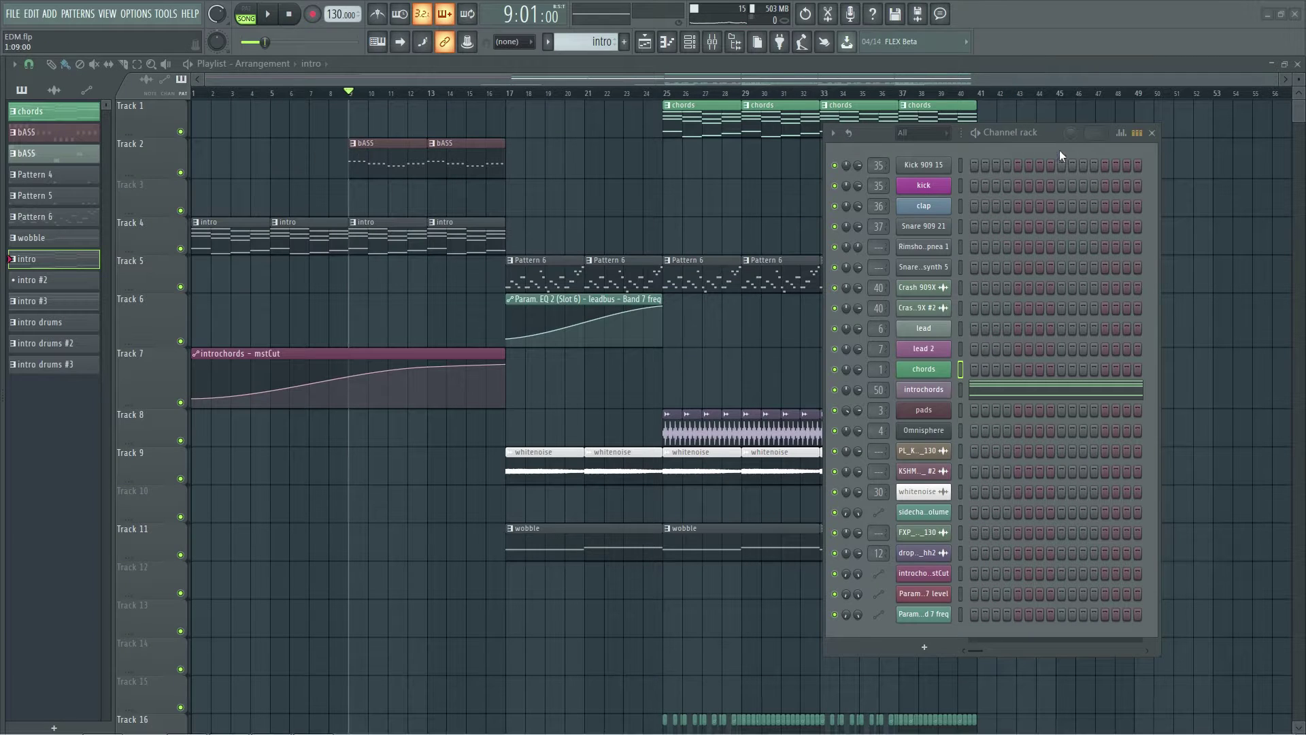
{"action": "left_click", "coordinate": [1152, 133]}
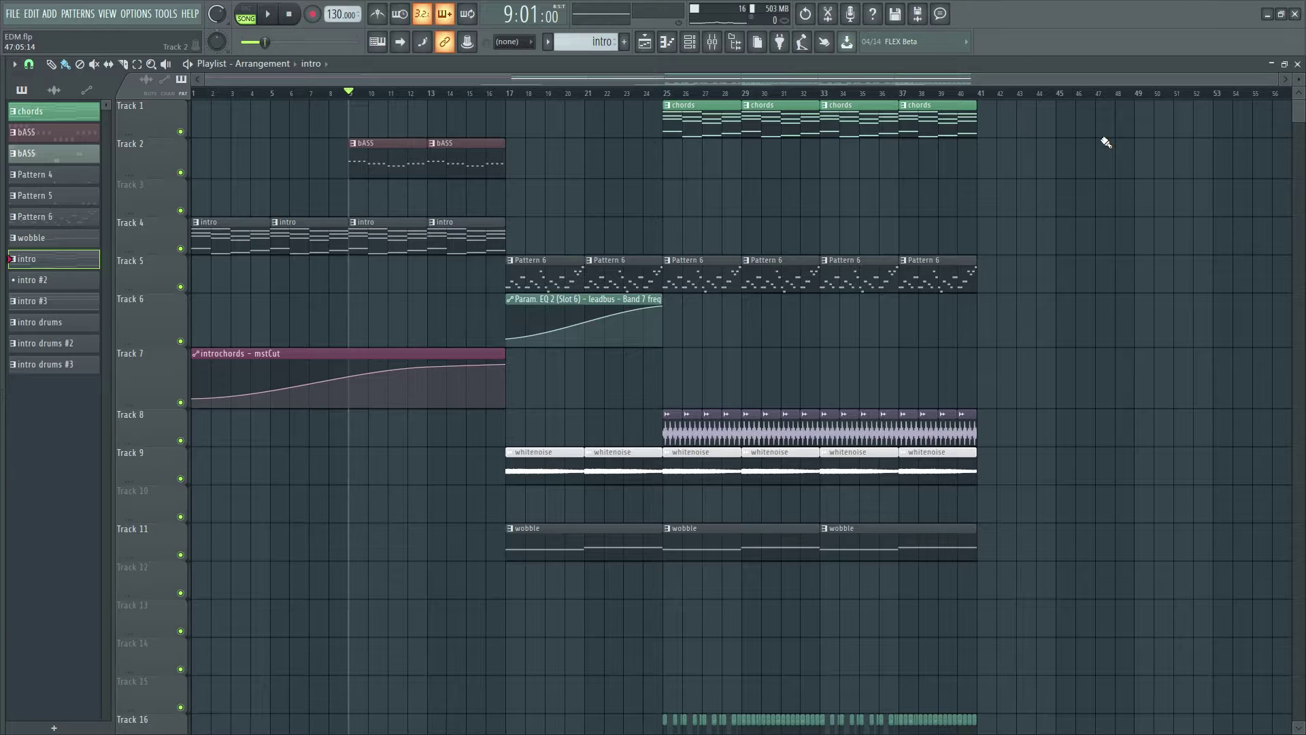
{"action": "key", "text": "space"}
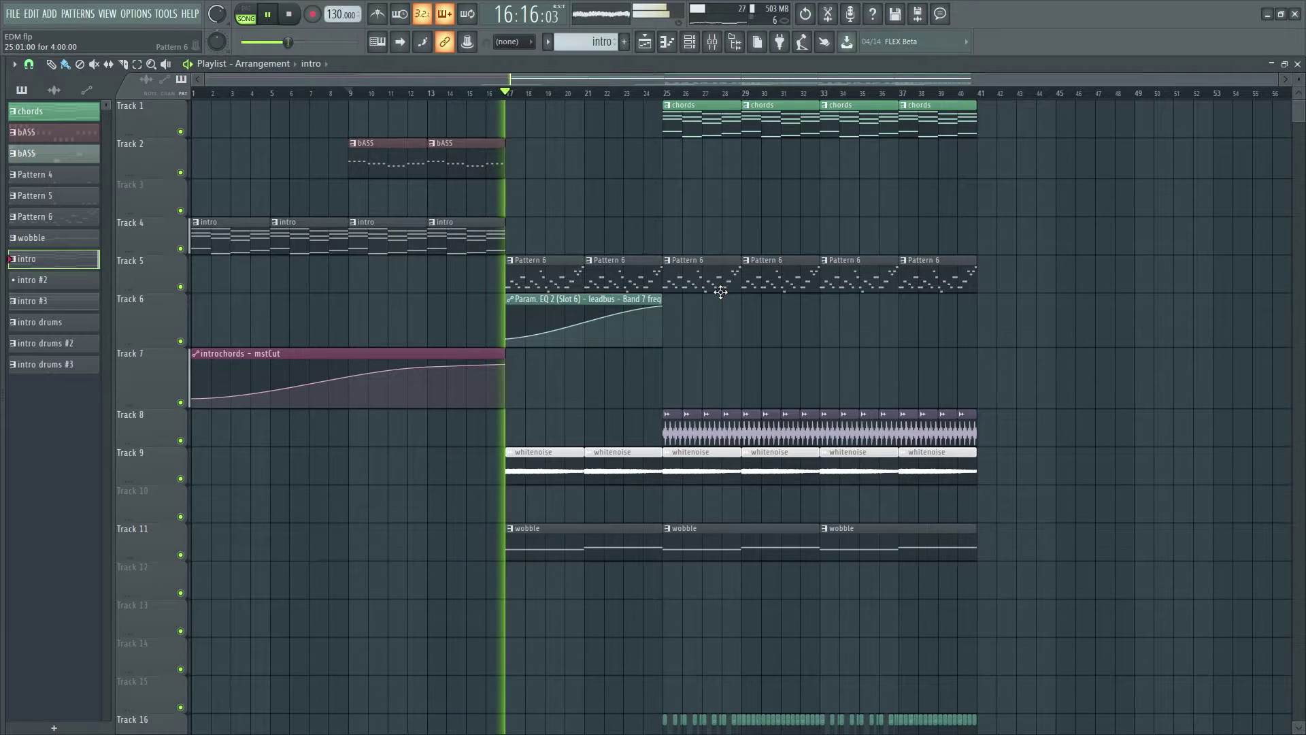
{"action": "key", "text": "space"}
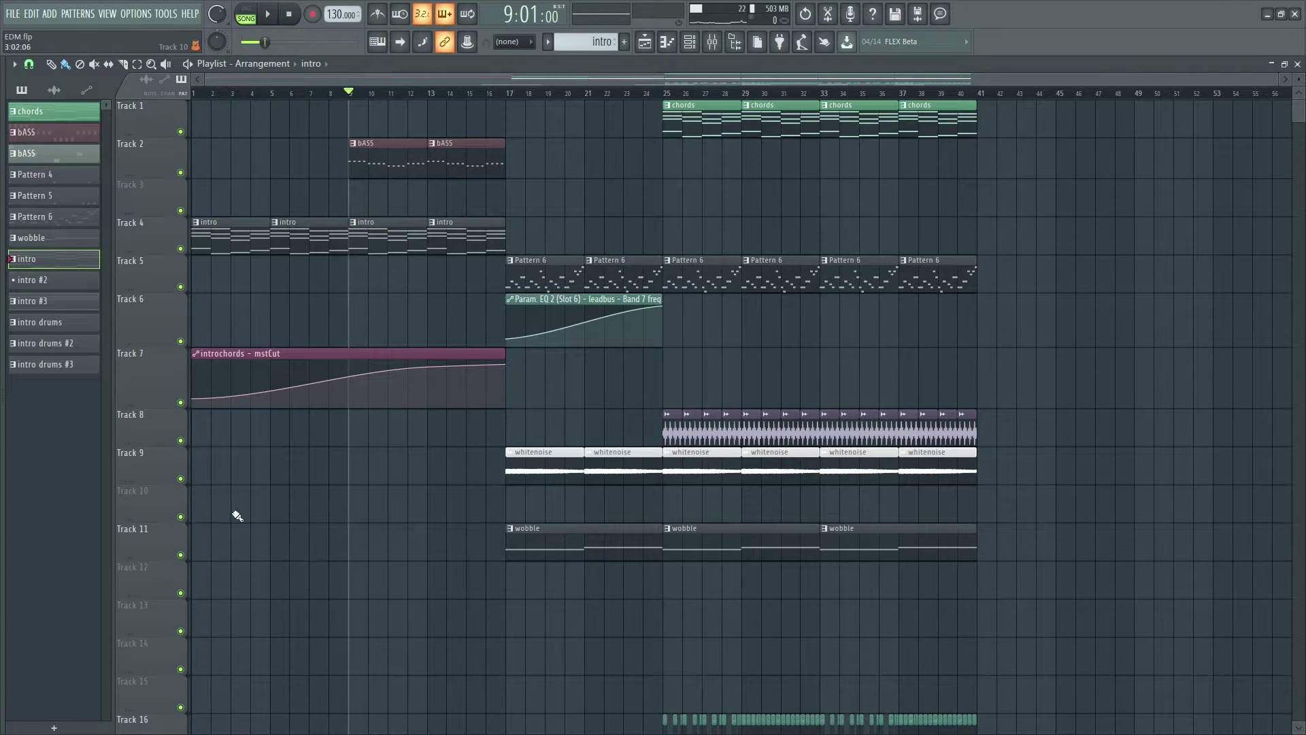
Select the lead channel in the channel rack and inspect its Massive patch, then close the instrument.
{"action": "key", "text": "F6"}
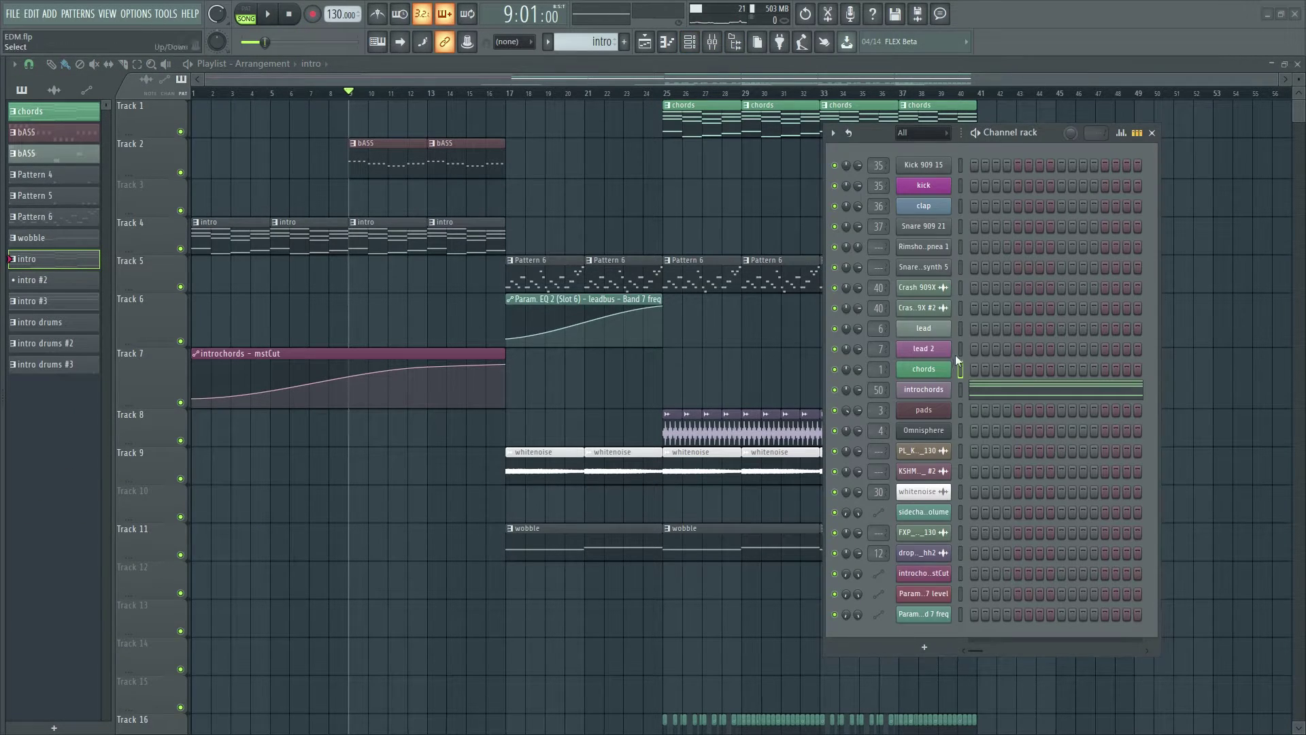
{"action": "left_click", "coordinate": [960, 328]}
{"action": "left_click", "coordinate": [959, 350]}
{"action": "left_click", "coordinate": [936, 329]}
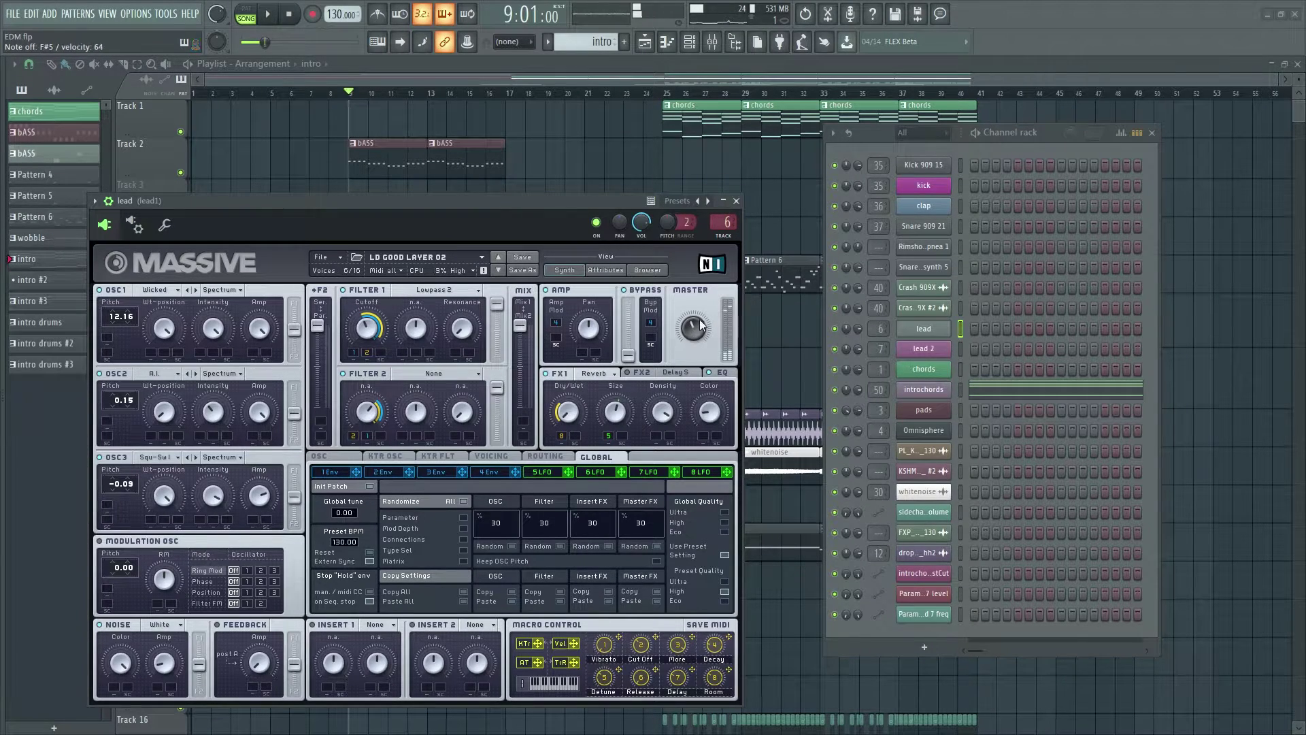
{"action": "left_click", "coordinate": [736, 201]}
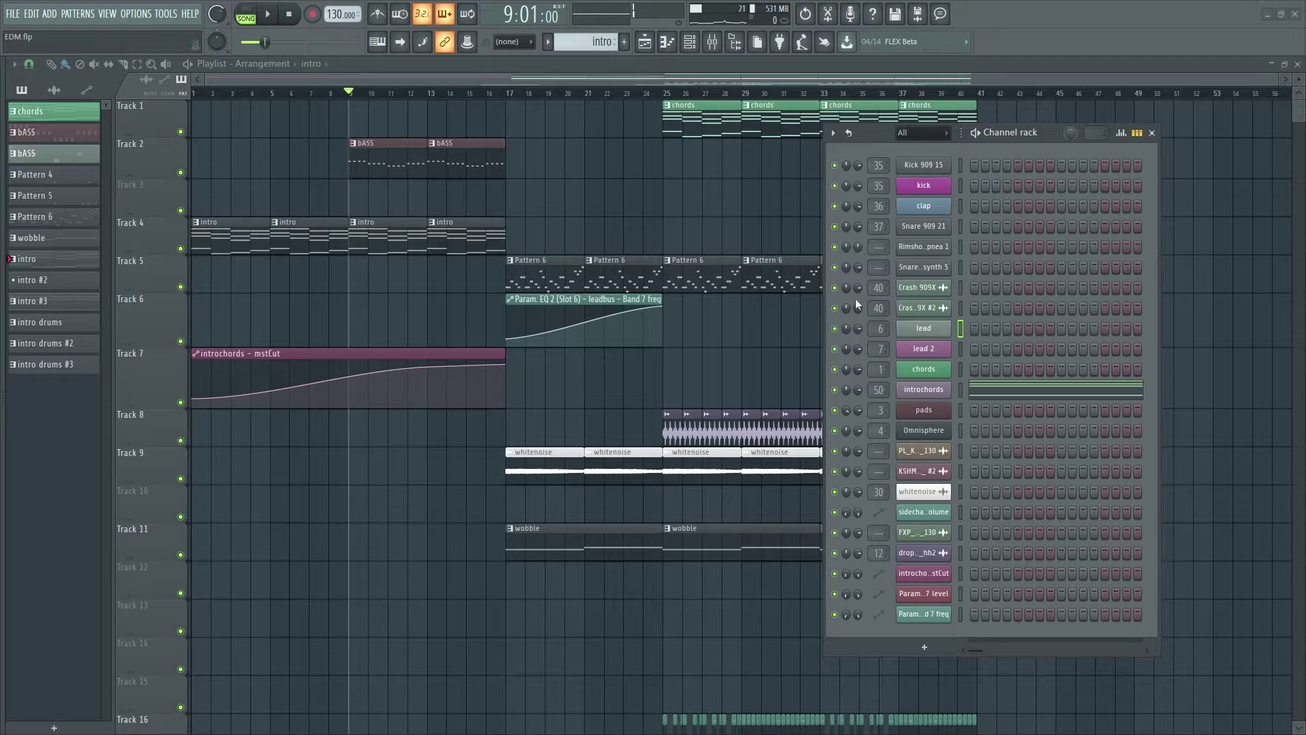
Select the lead 2 channel and inspect its Nexus preset, then close the instrument and the channel rack.
{"action": "left_click", "coordinate": [960, 348]}
{"action": "left_click", "coordinate": [941, 353]}
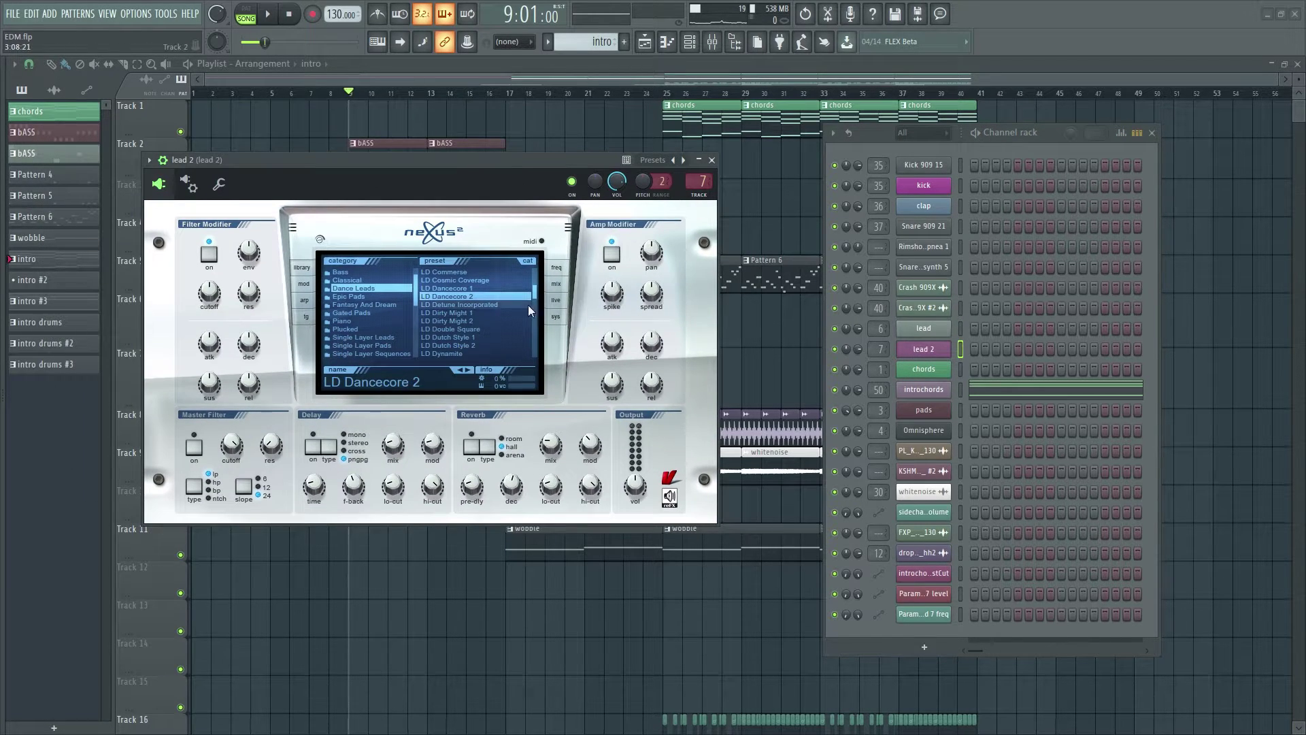
{"action": "left_click", "coordinate": [712, 161]}
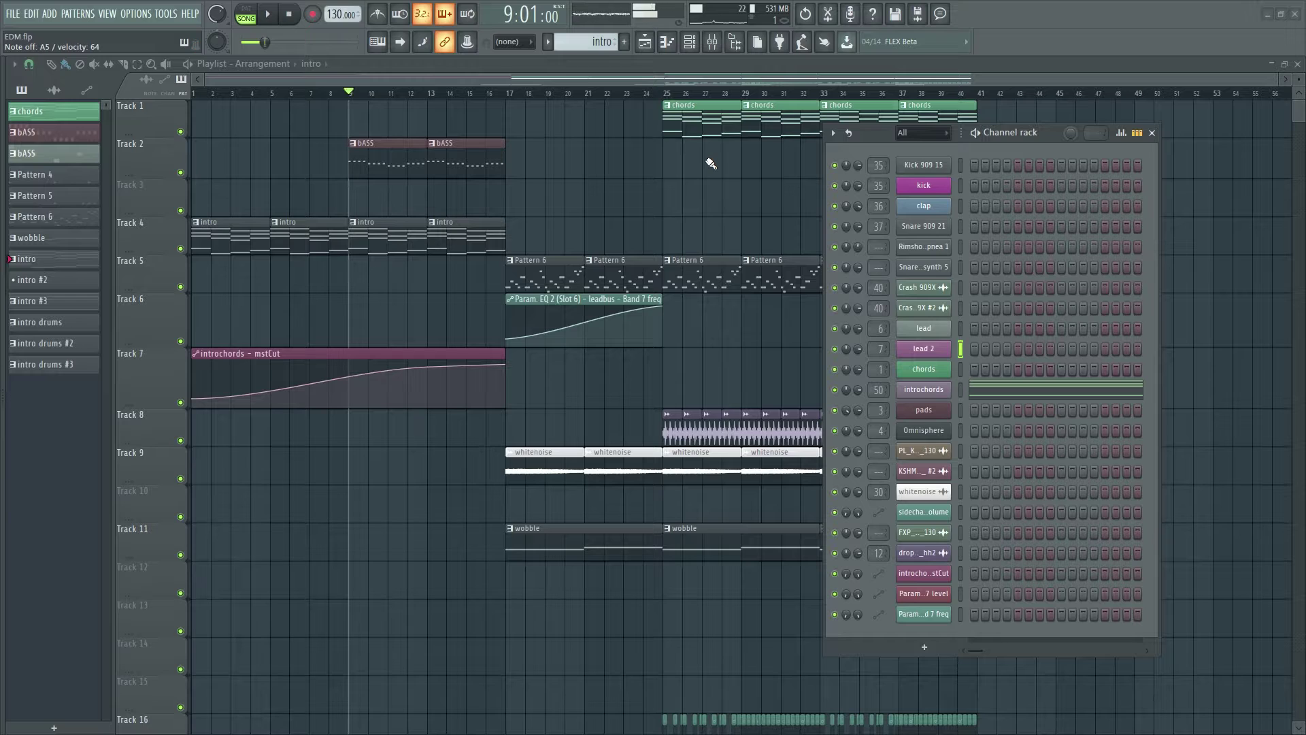
{"action": "left_click", "coordinate": [1152, 134]}
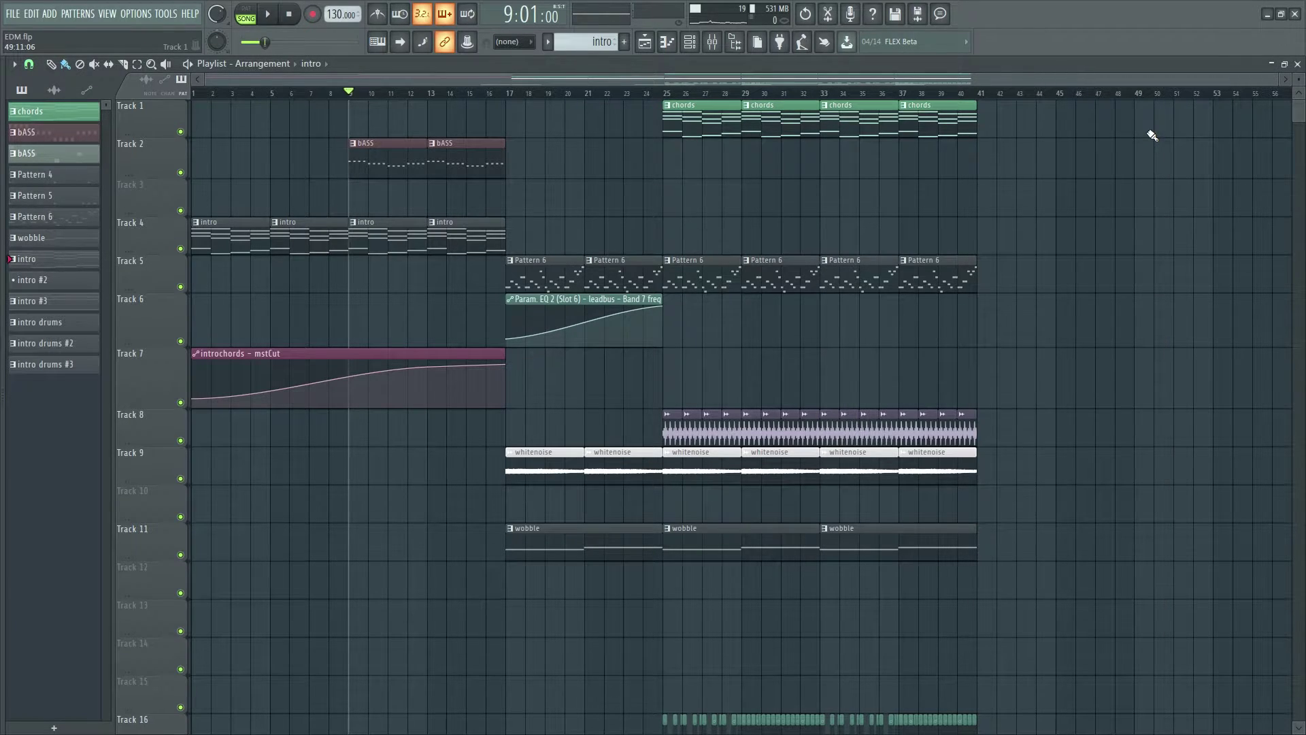
Bring up the mixer and select the lead1, lead 2 and leadbus tracks in turn to view their effects.
{"action": "key", "text": "F9"}
{"action": "left_click", "coordinate": [629, 349]}
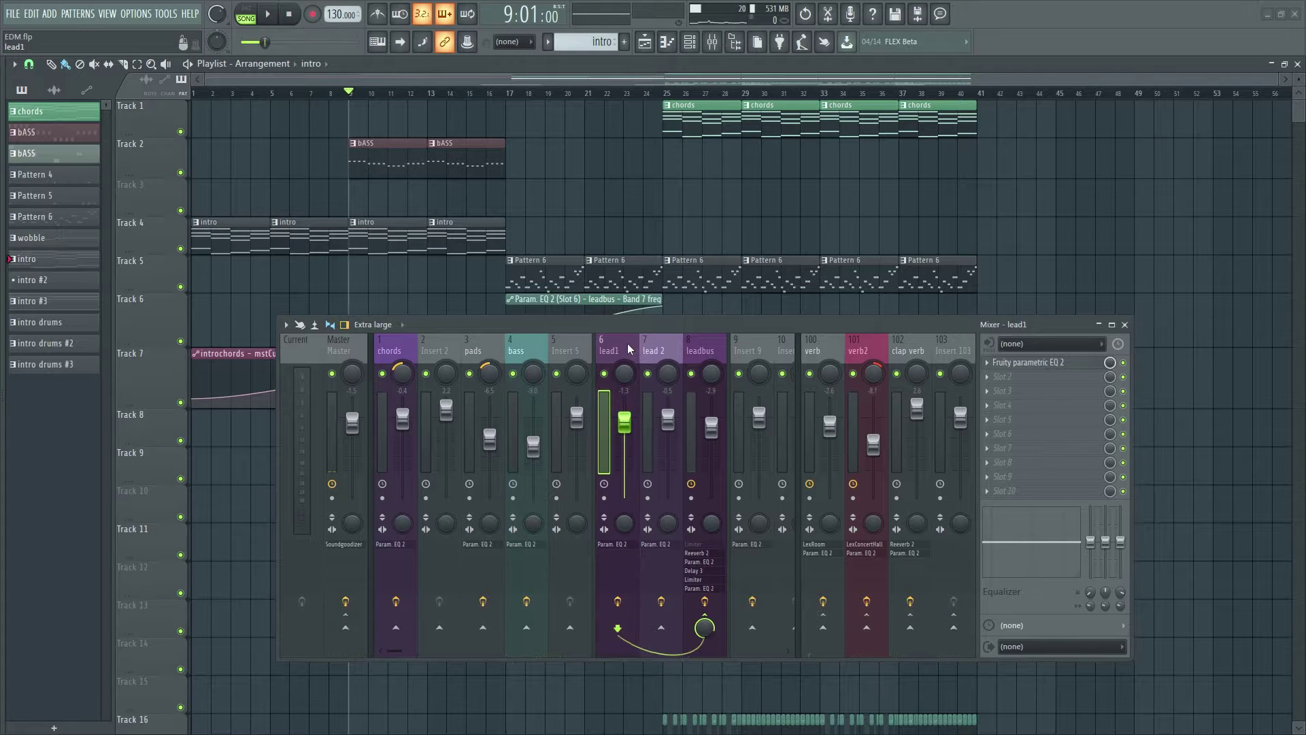
{"action": "left_click", "coordinate": [670, 348]}
{"action": "left_click", "coordinate": [699, 349]}
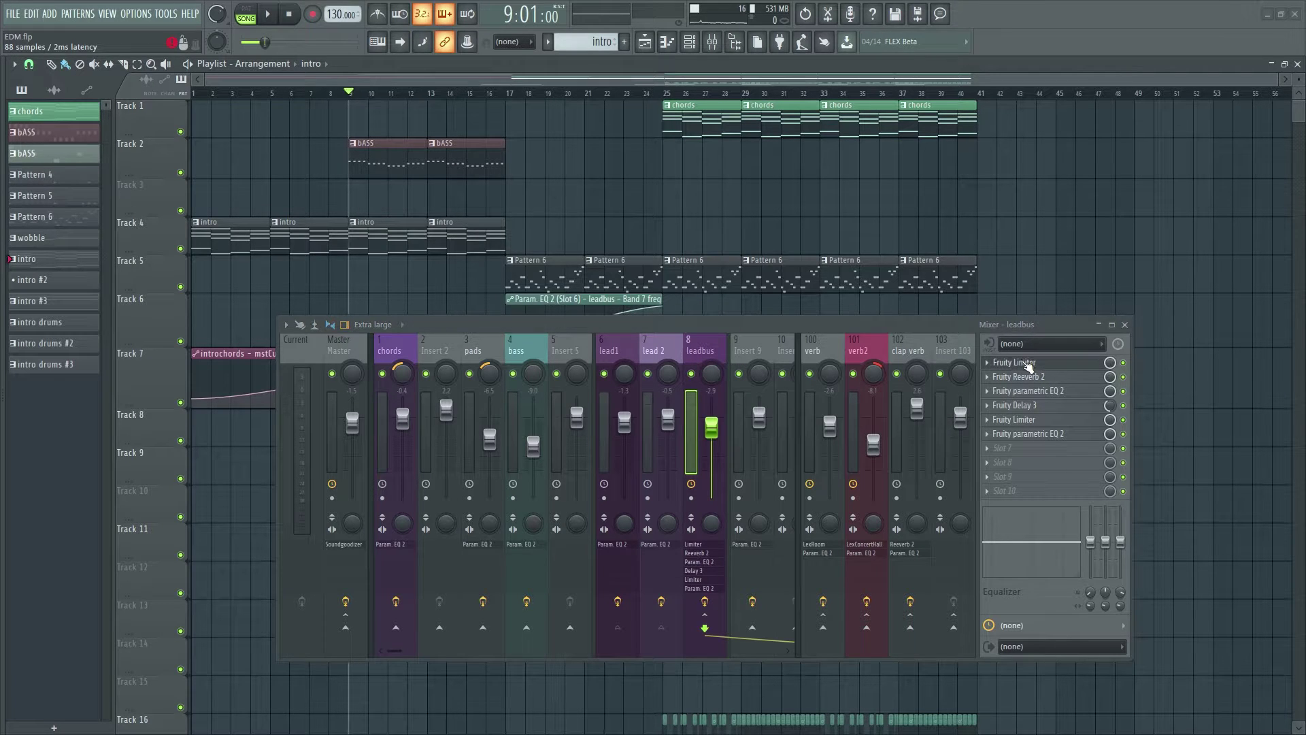
Open all six leadbus effects for inspection: both Fruity Limiters, Fruity Reeverb 2, both Fruity parametric EQ 2s and Fruity Delay 3.
{"action": "left_click", "coordinate": [1029, 366]}
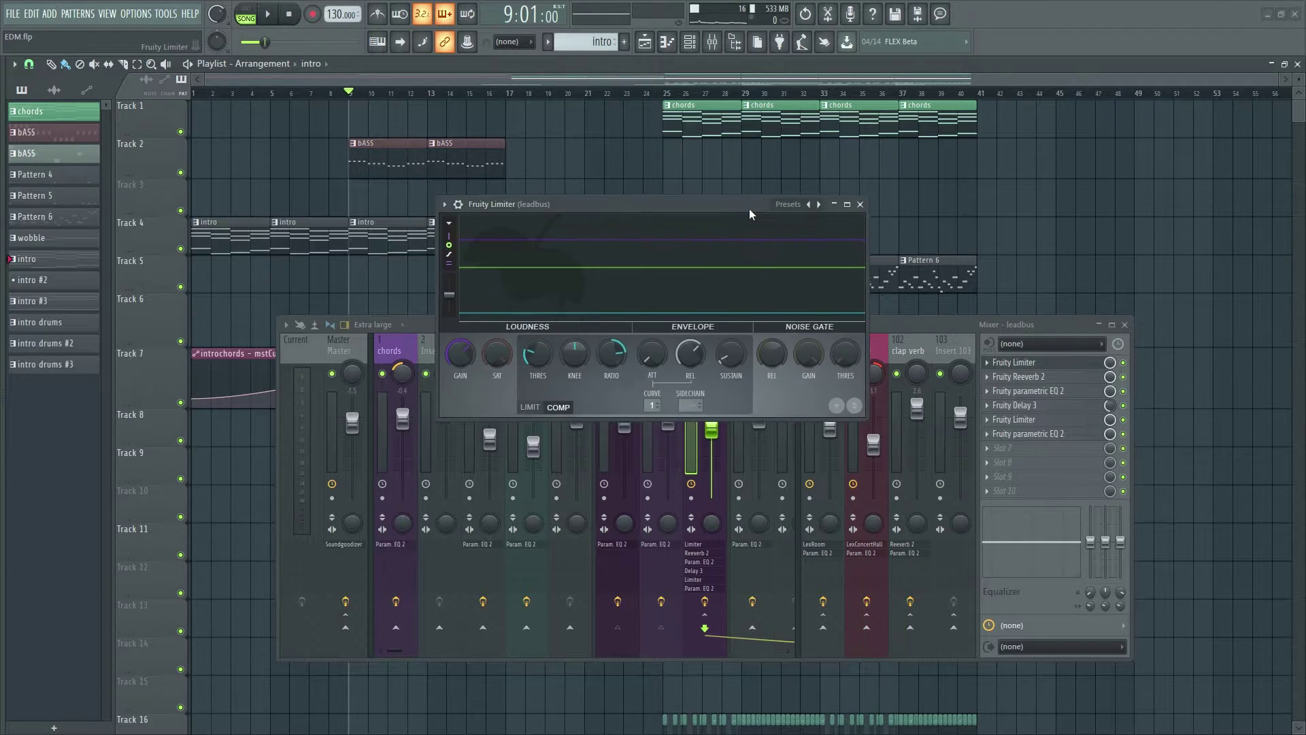
{"action": "left_click_drag", "start_coordinate": [749, 208], "coordinate": [749, 196]}
{"action": "left_click", "coordinate": [1039, 381]}
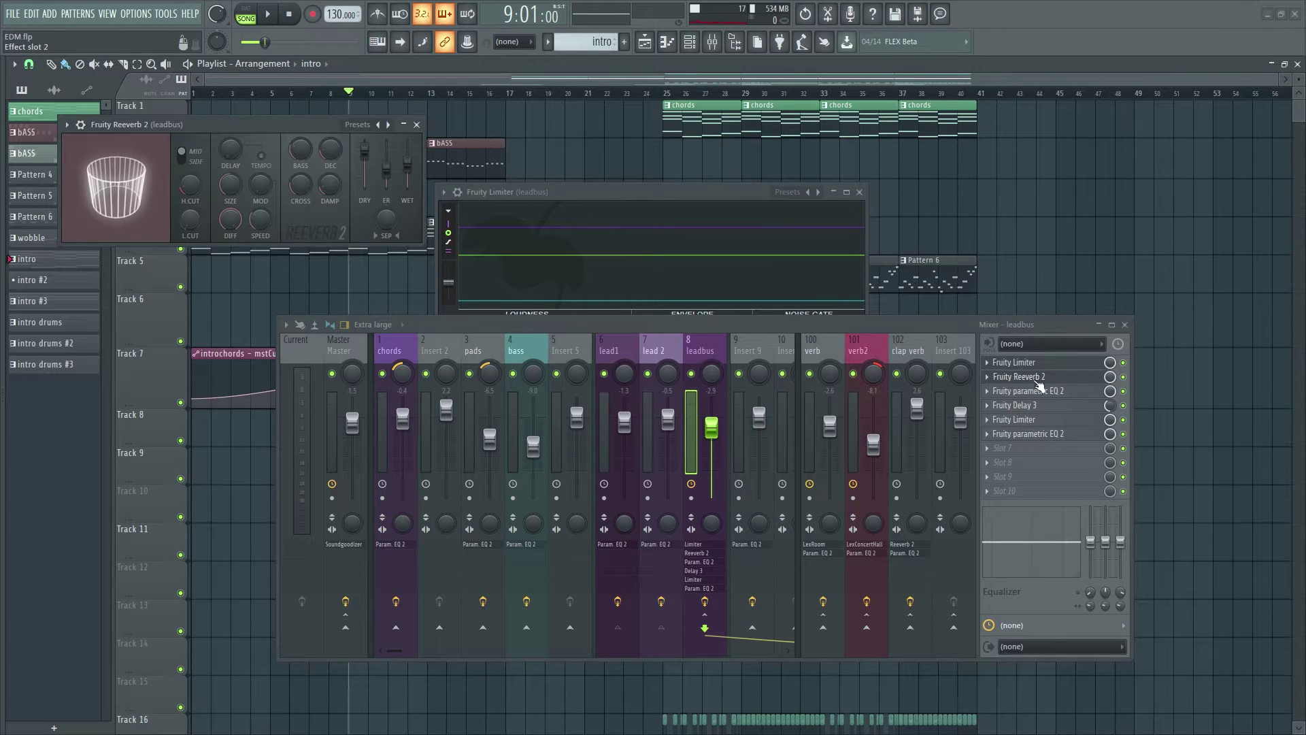
{"action": "left_click", "coordinate": [1035, 391]}
{"action": "left_click", "coordinate": [1029, 407]}
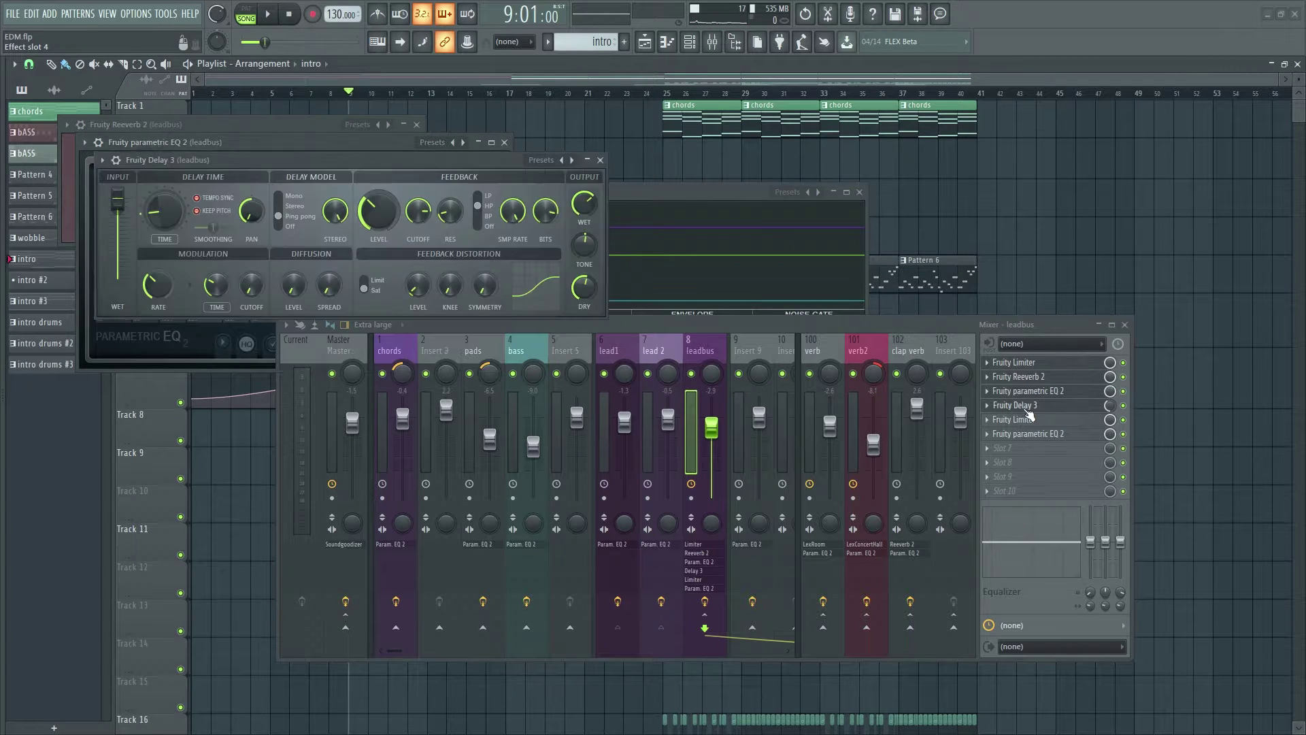
{"action": "left_click", "coordinate": [1021, 419]}
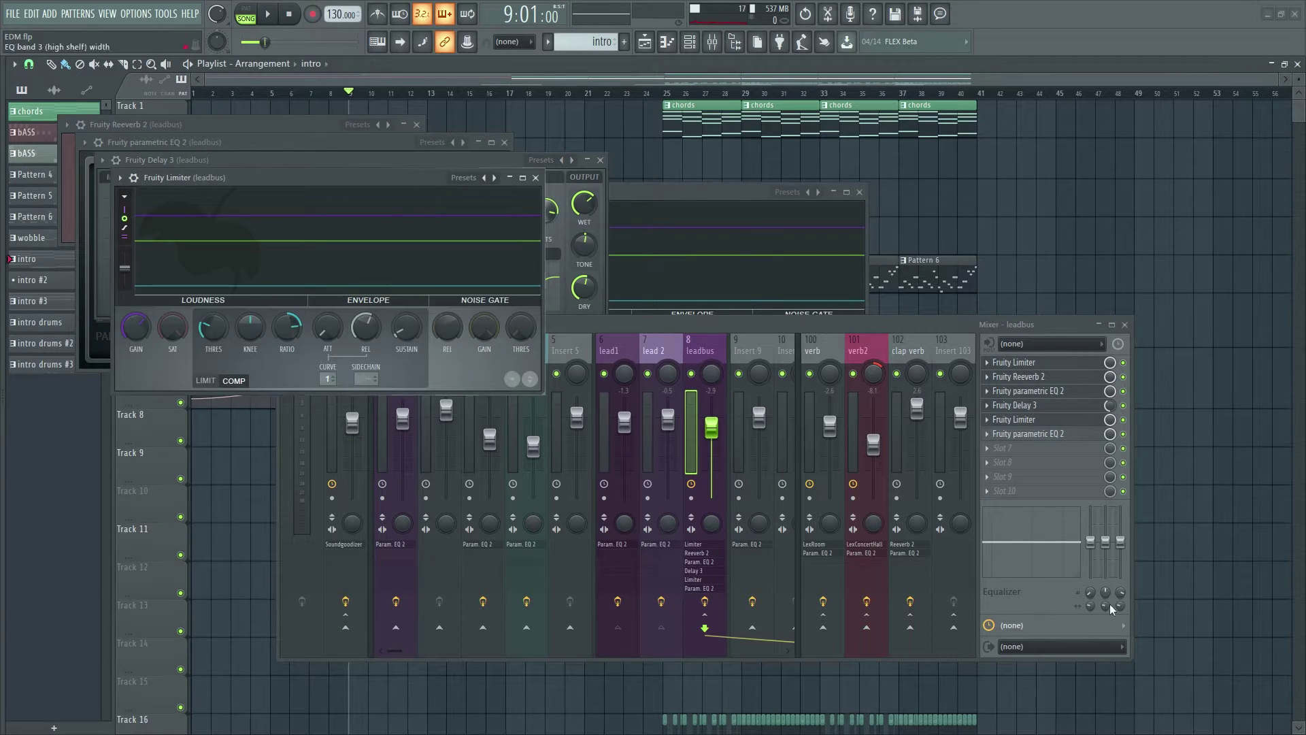
{"action": "left_click", "coordinate": [1028, 434]}
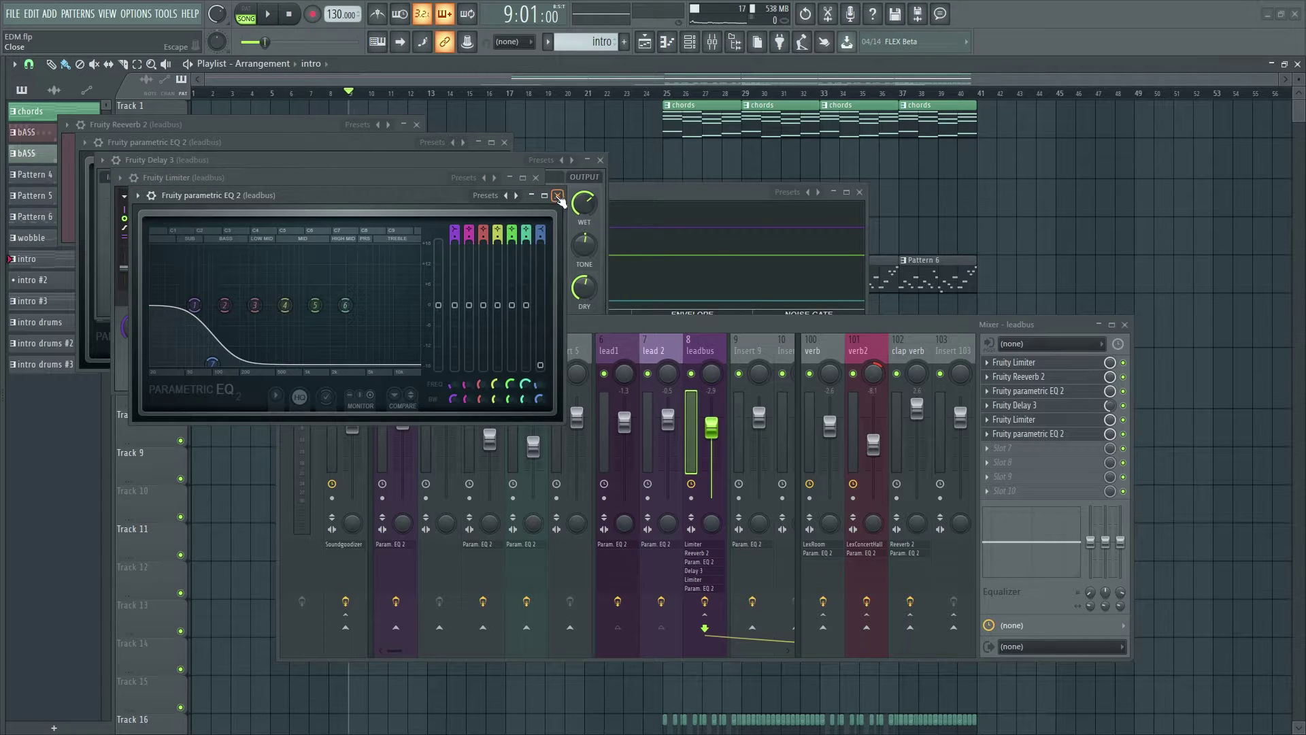
Close all the open leadbus effect windows.
{"action": "left_click", "coordinate": [558, 196]}
{"action": "left_click", "coordinate": [536, 177]}
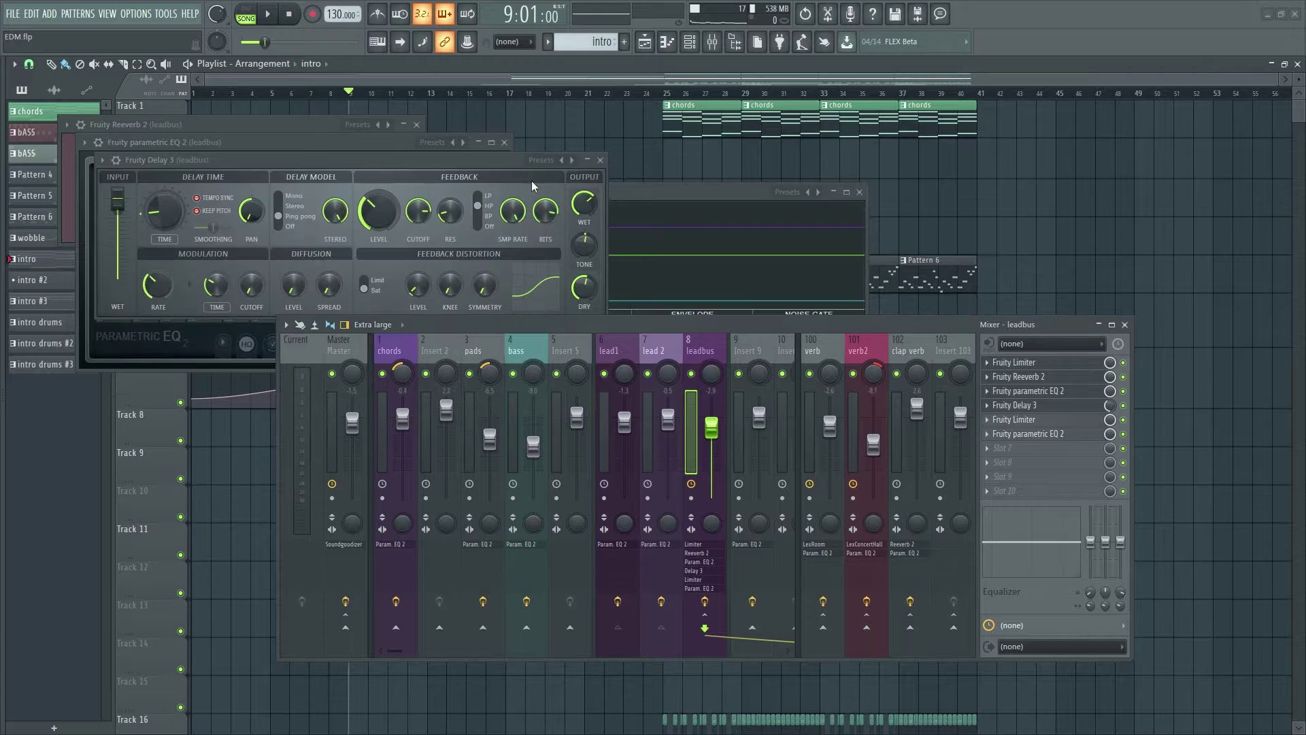
{"action": "left_click", "coordinate": [600, 160]}
{"action": "left_click", "coordinate": [504, 143]}
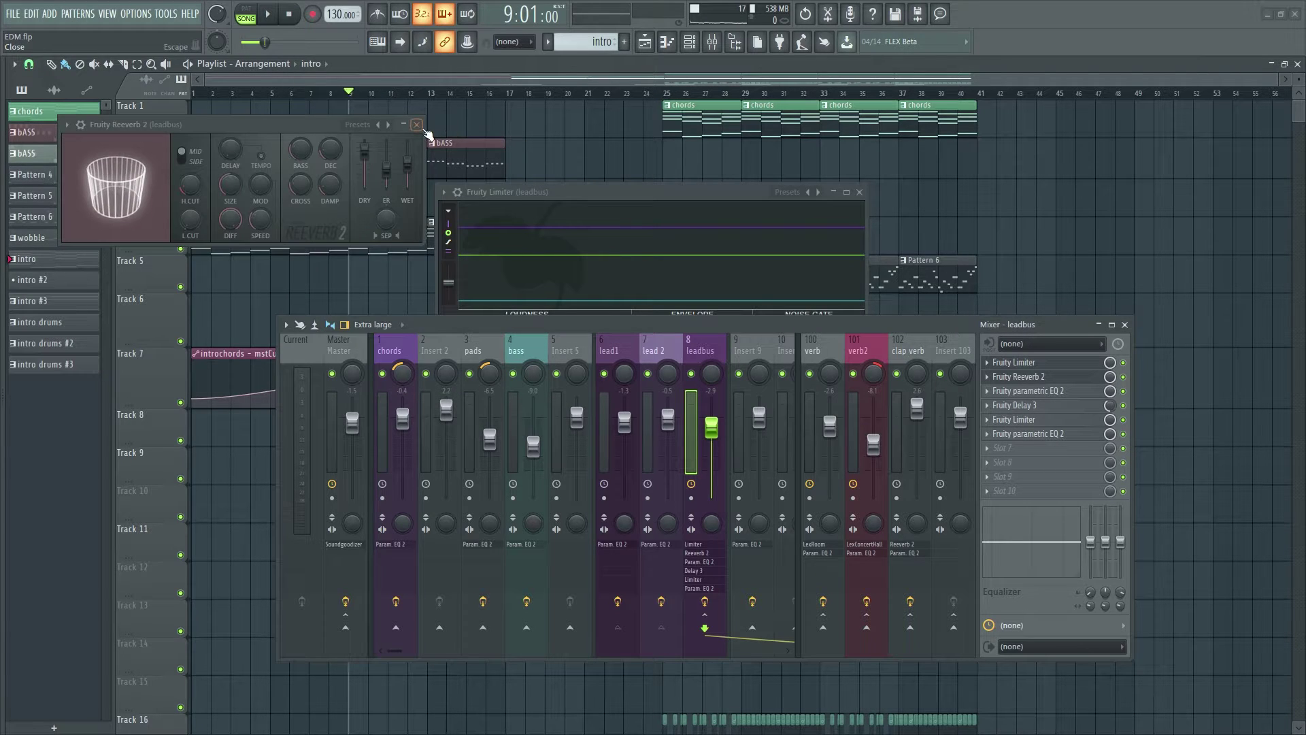
{"action": "left_click", "coordinate": [434, 132]}
{"action": "left_click", "coordinate": [861, 193]}
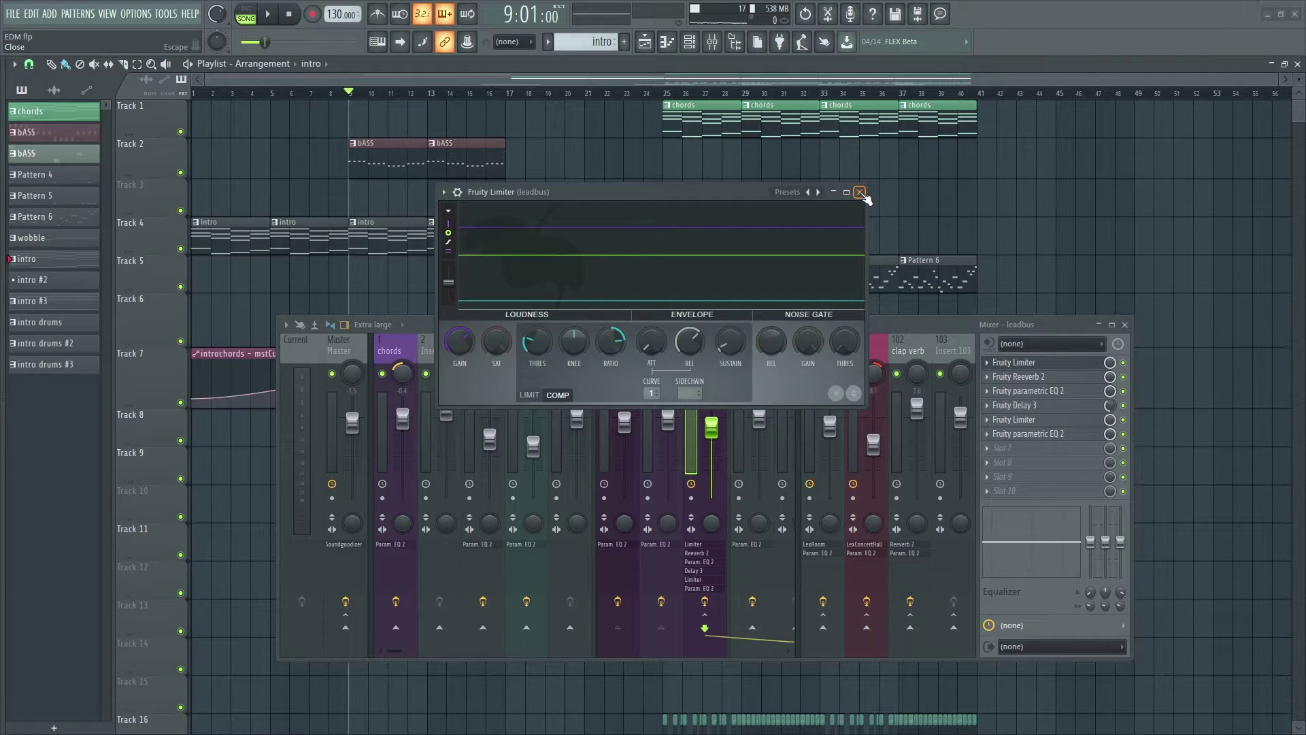
{"action": "left_click", "coordinate": [861, 194]}
Inspect the lead 2 channel's Nexus preset and the lead channel's Massive preset, then close the instruments, channel rack and mixer.
{"action": "left_click_drag", "start_coordinate": [702, 327], "coordinate": [702, 373]}
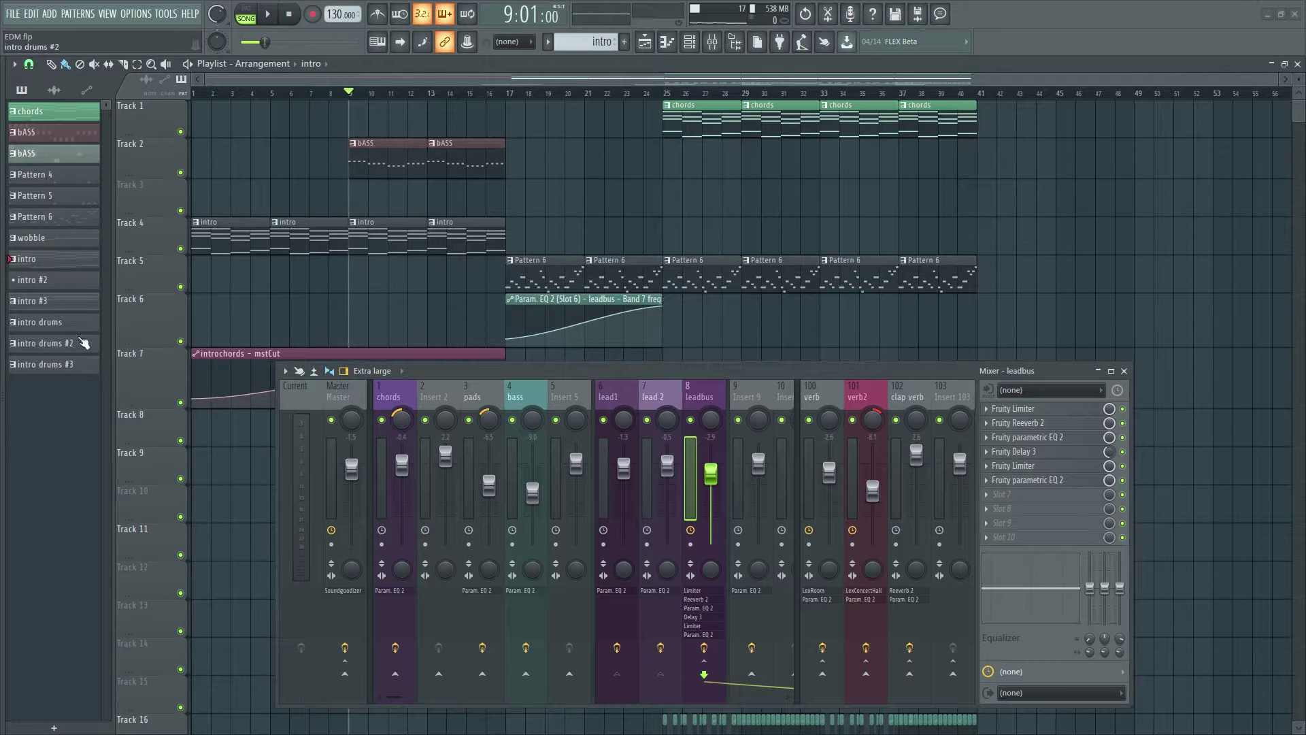
{"action": "key", "text": "F6"}
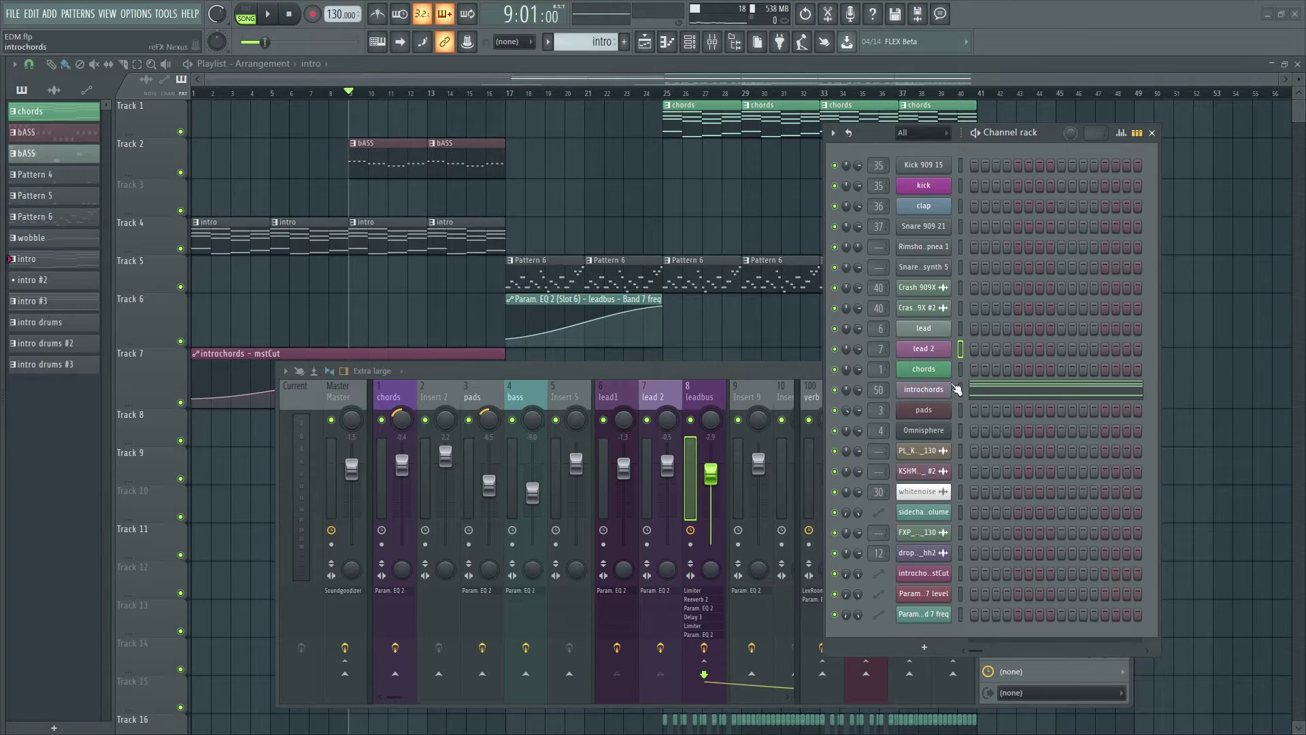
{"action": "left_click", "coordinate": [935, 356]}
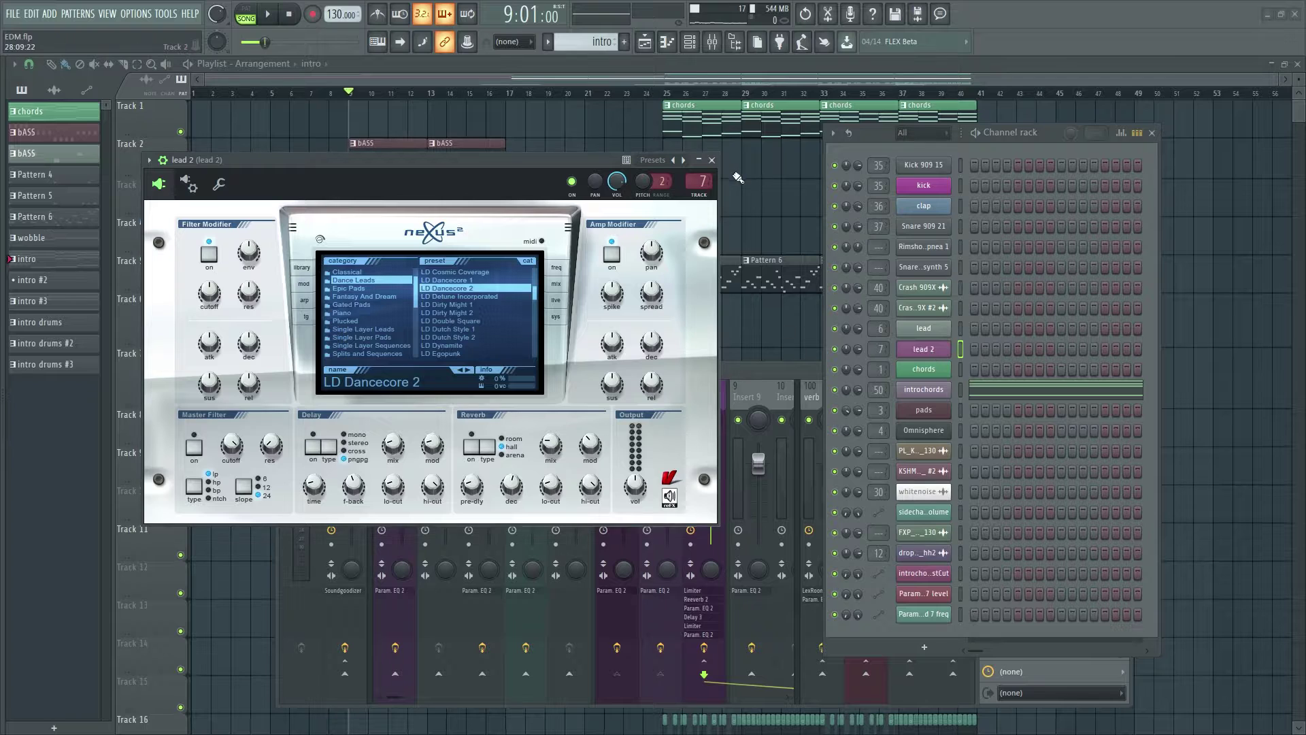
{"action": "left_click", "coordinate": [919, 349]}
{"action": "left_click", "coordinate": [923, 332]}
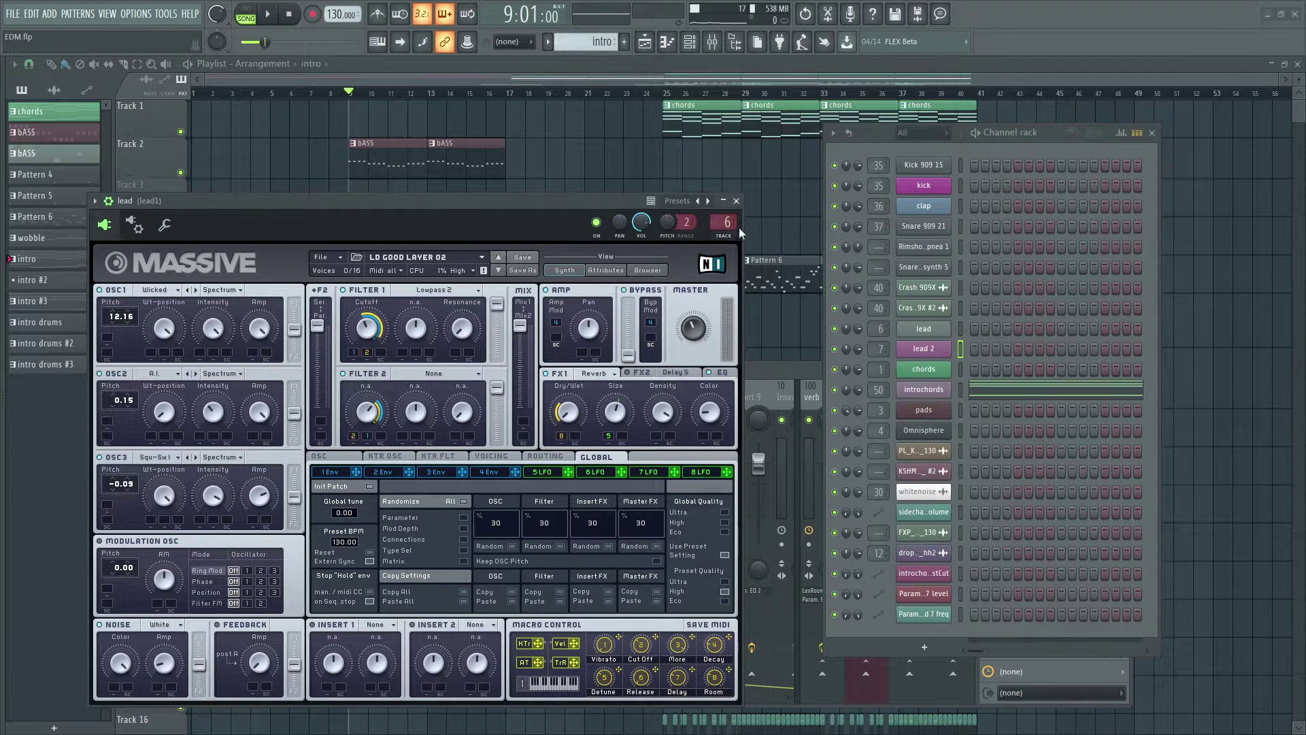
{"action": "left_click", "coordinate": [736, 202]}
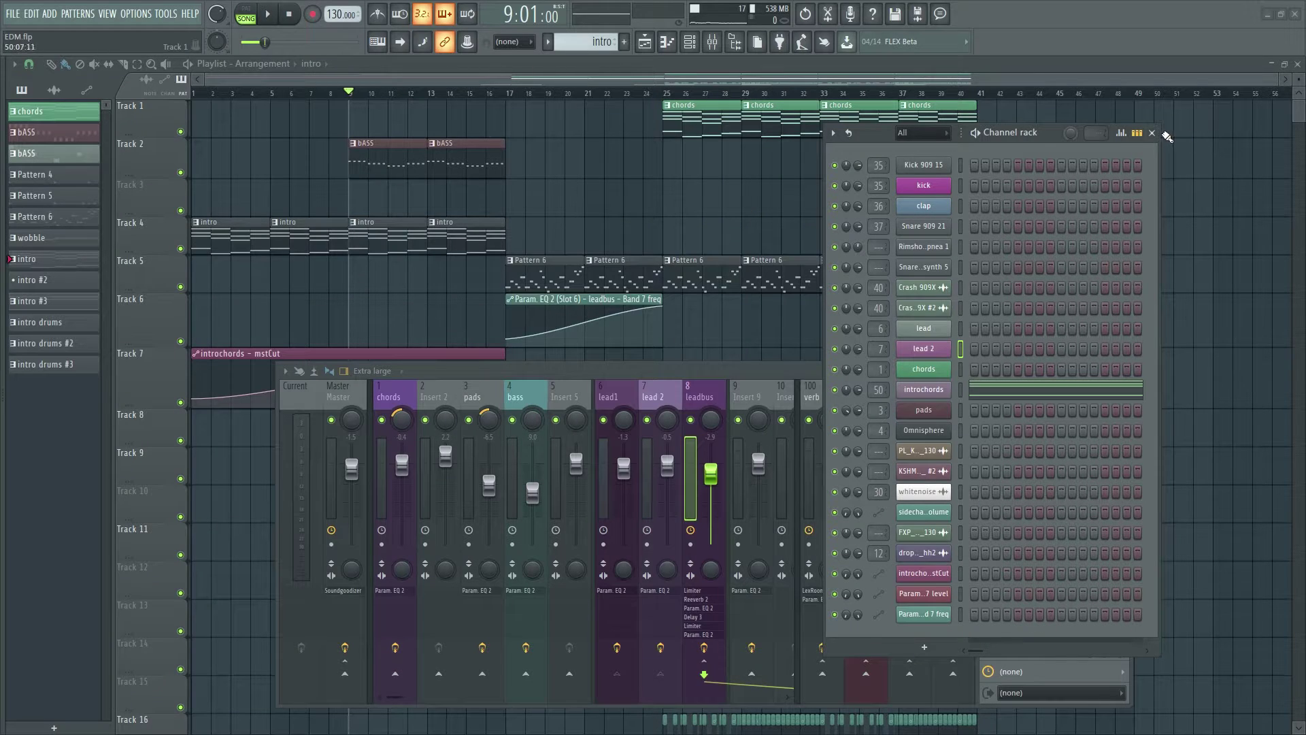
{"action": "left_click", "coordinate": [1152, 133]}
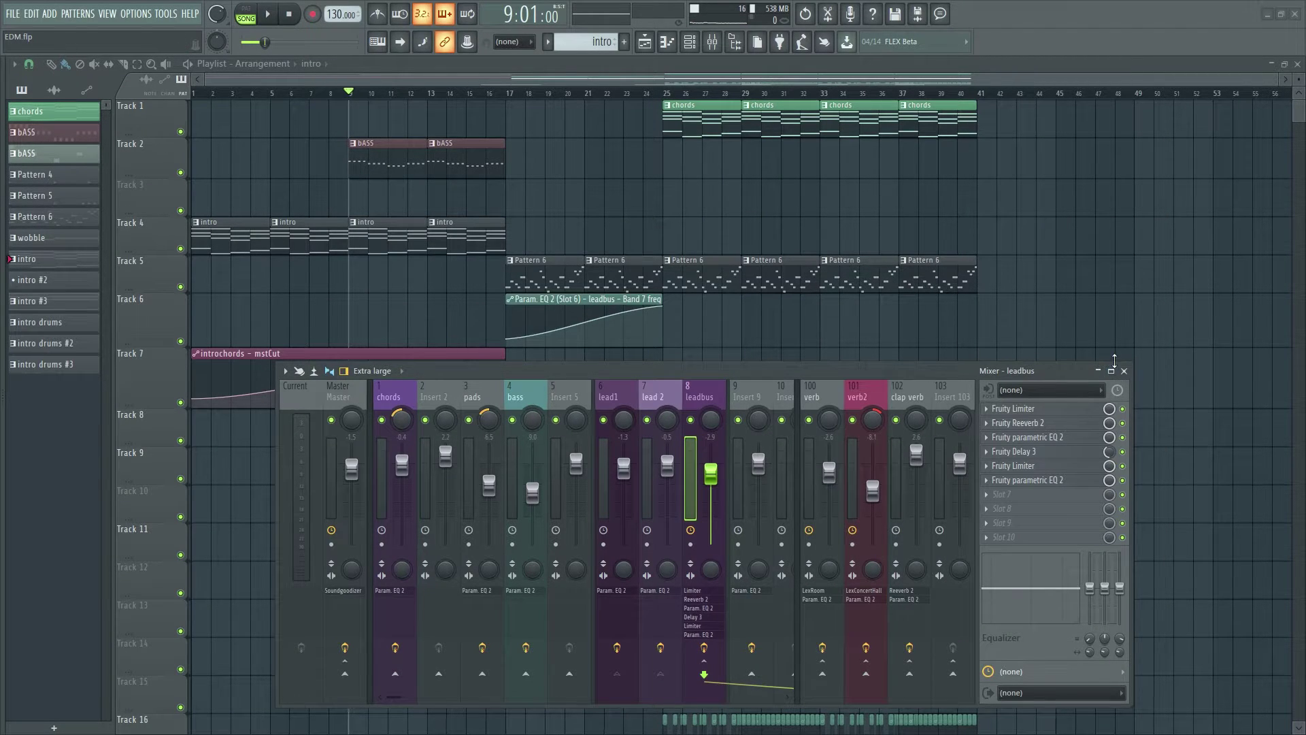
{"action": "left_click", "coordinate": [1124, 371]}
Play only tracks 5 and 6, the Pattern 6 lead and its EQ automation, from bar 17, then stop playback.
{"action": "left_click", "coordinate": [512, 93]}
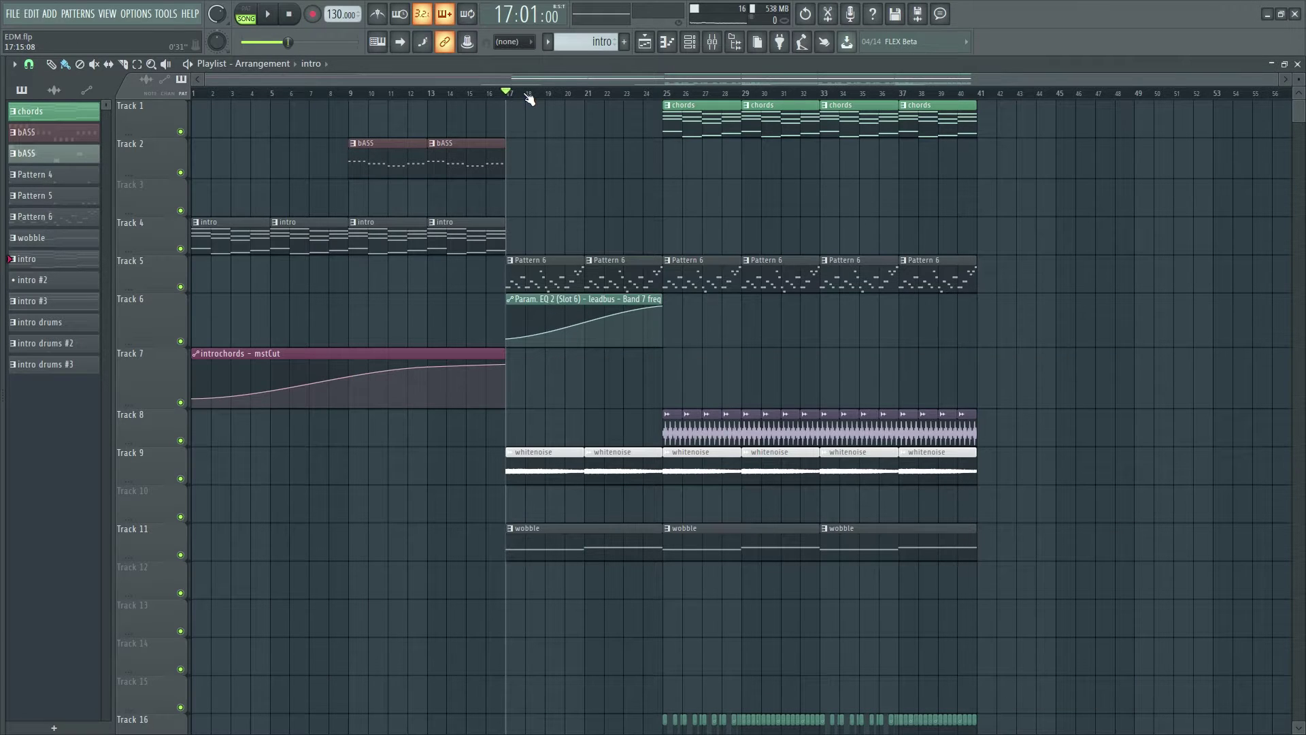
{"action": "mouse_move", "coordinate": [200, 358]}
{"action": "right_click", "coordinate": [181, 287]}
{"action": "right_click", "coordinate": [181, 341]}
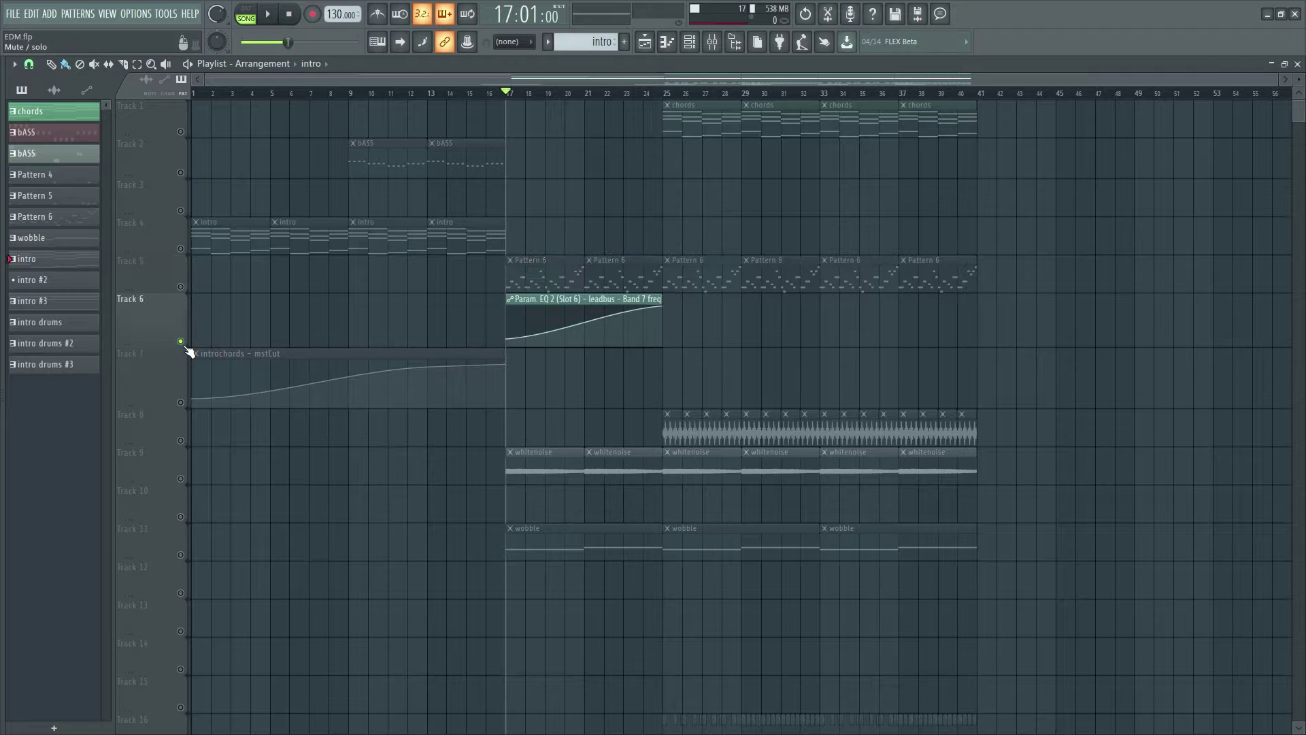
{"action": "left_click", "coordinate": [181, 286]}
{"action": "key", "text": "space"}
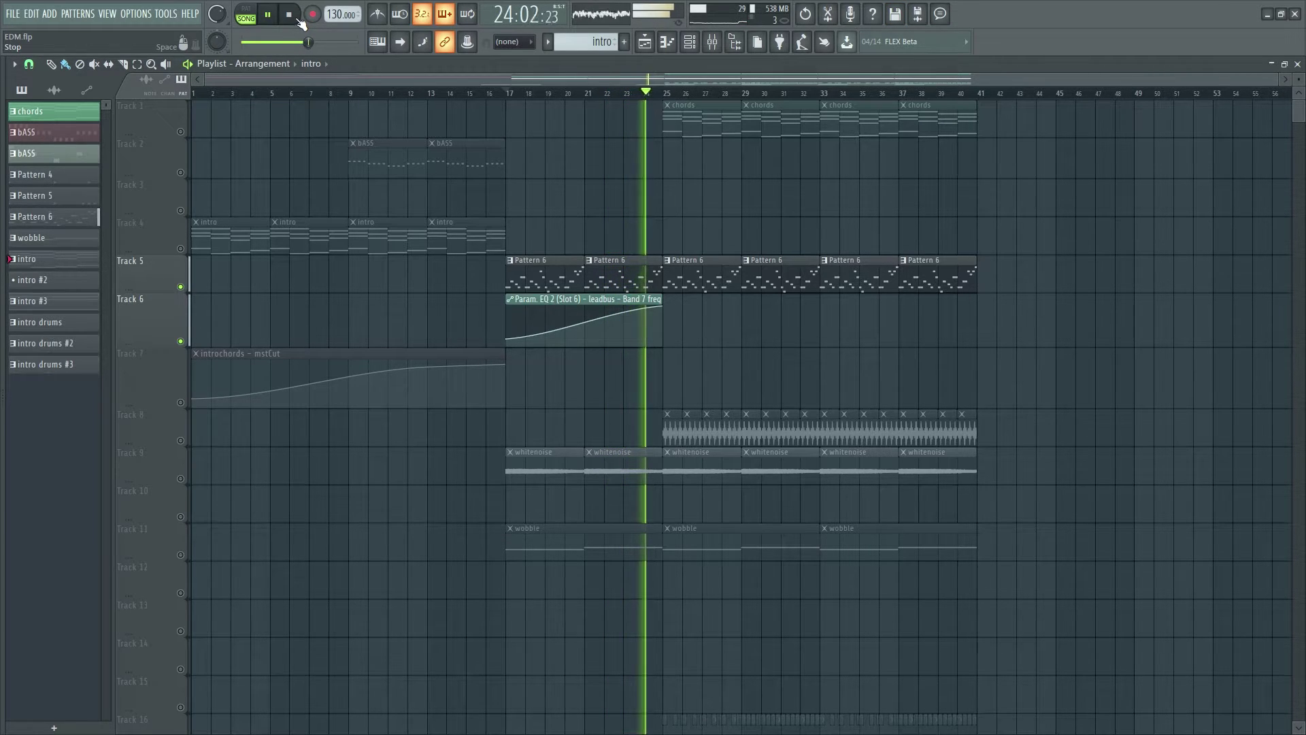
{"action": "left_click", "coordinate": [300, 19]}
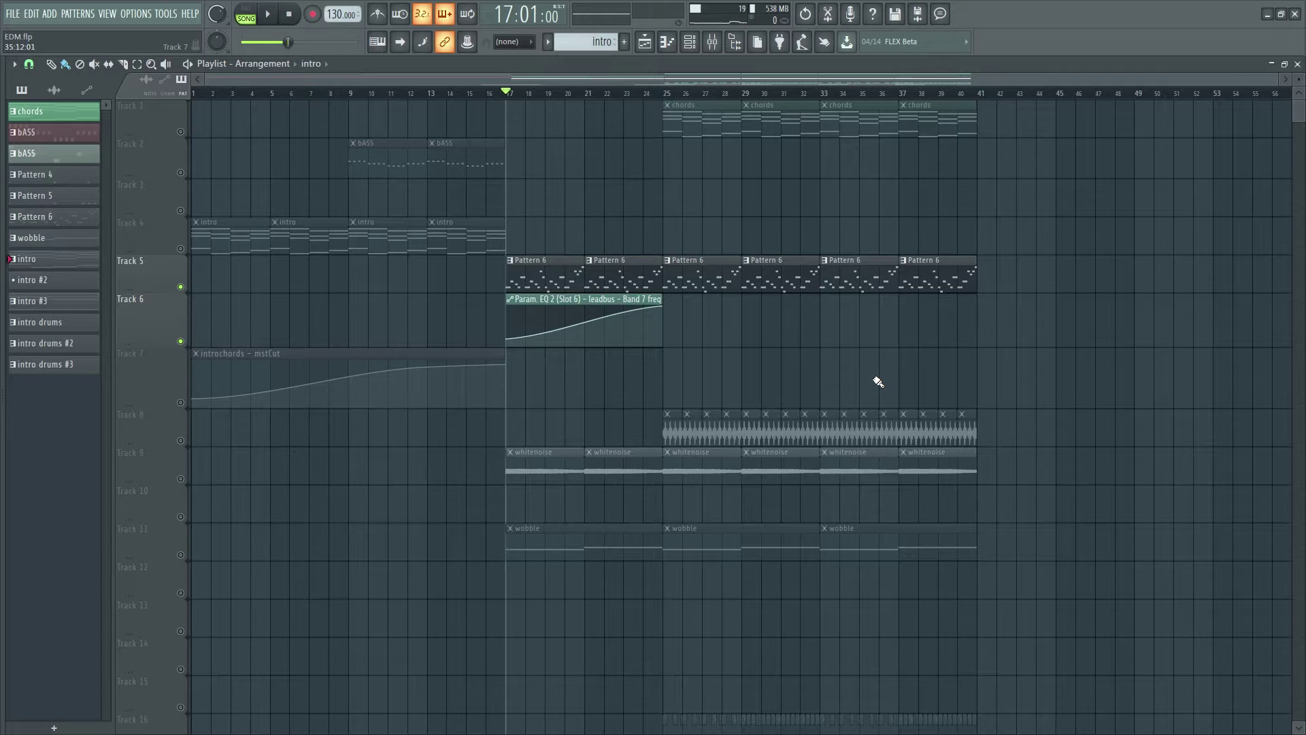
View Pattern 6 in the piano roll, comparing the lead and lead 2 notes, then close the piano roll.
{"action": "double_click", "coordinate": [566, 282]}
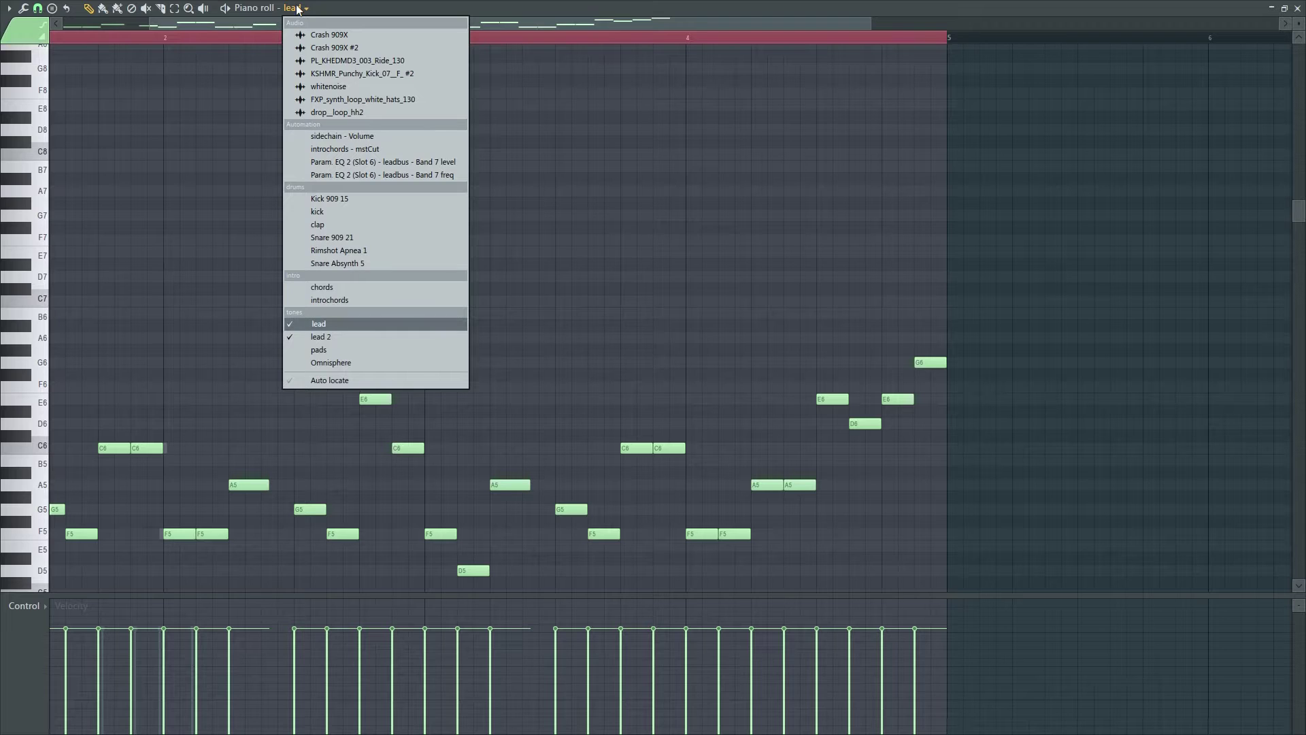
{"action": "left_click", "coordinate": [401, 337]}
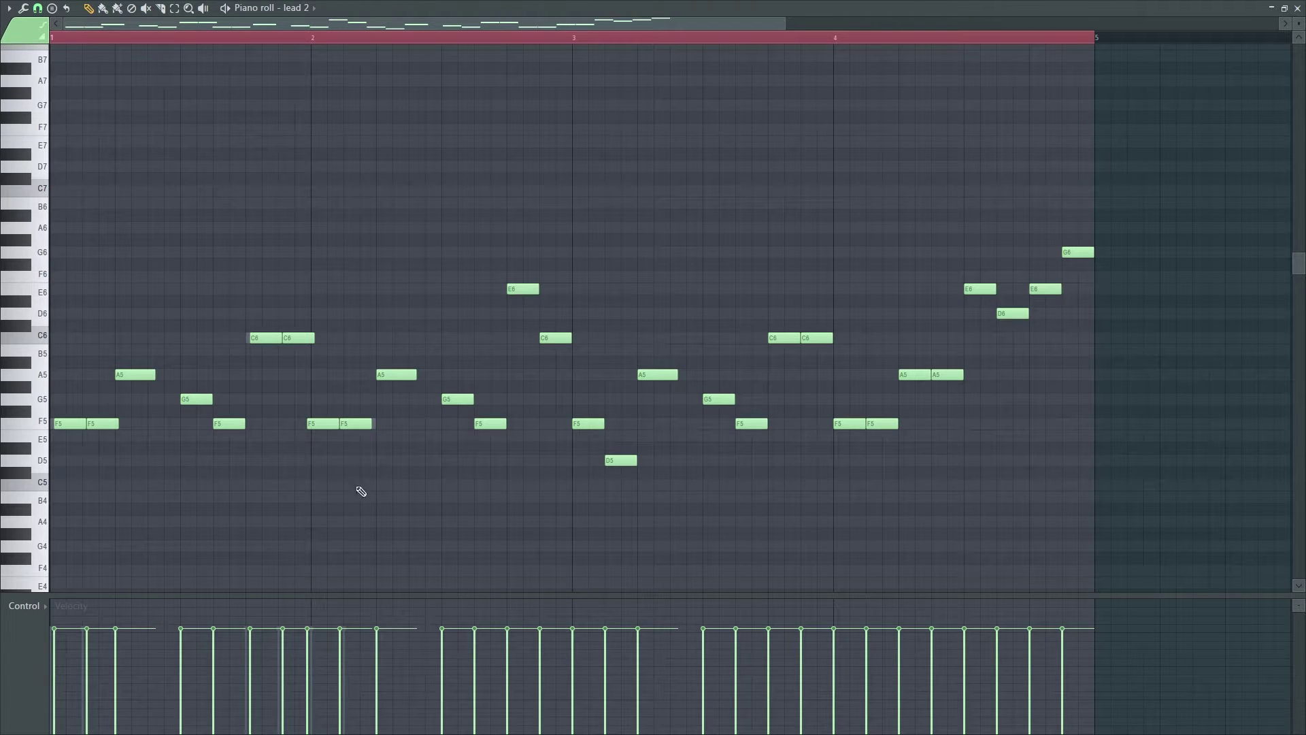
{"action": "left_click", "coordinate": [308, 6]}
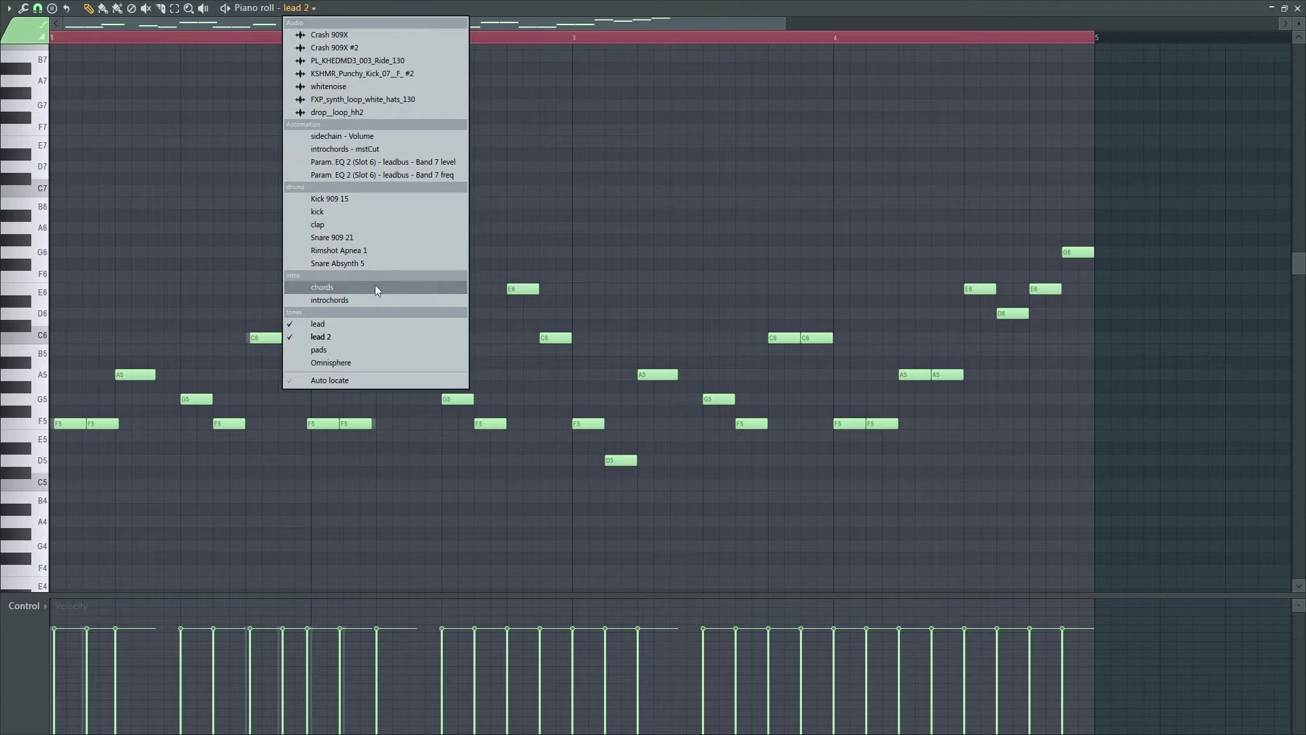
{"action": "left_click", "coordinate": [371, 326]}
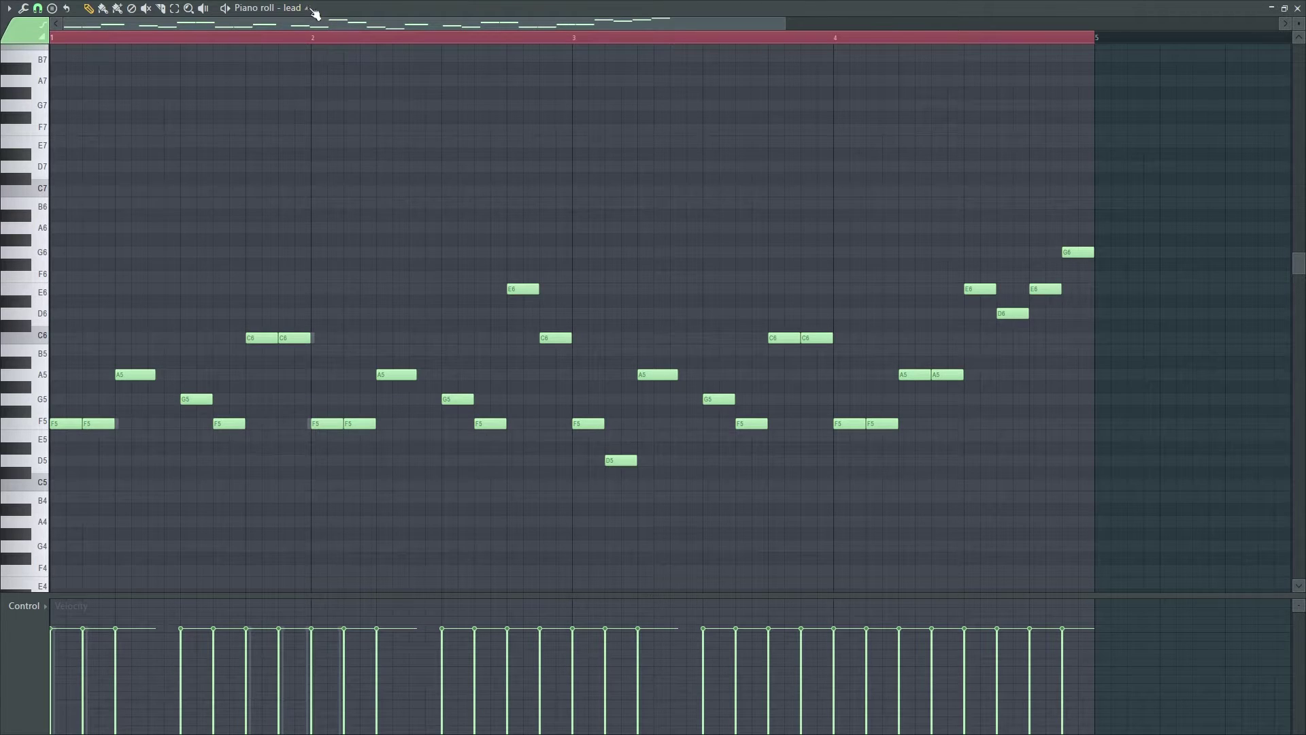
{"action": "left_click", "coordinate": [311, 9]}
{"action": "left_click", "coordinate": [336, 334]}
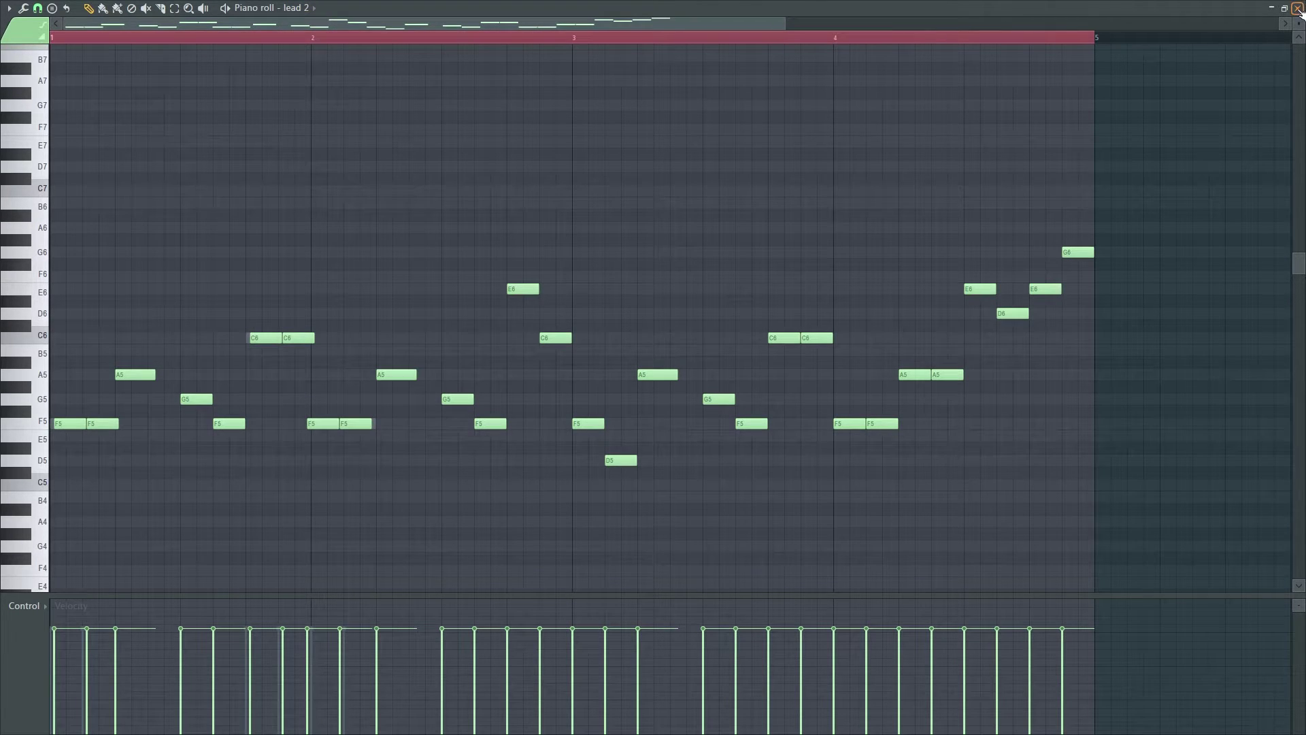
{"action": "left_click", "coordinate": [1298, 8]}
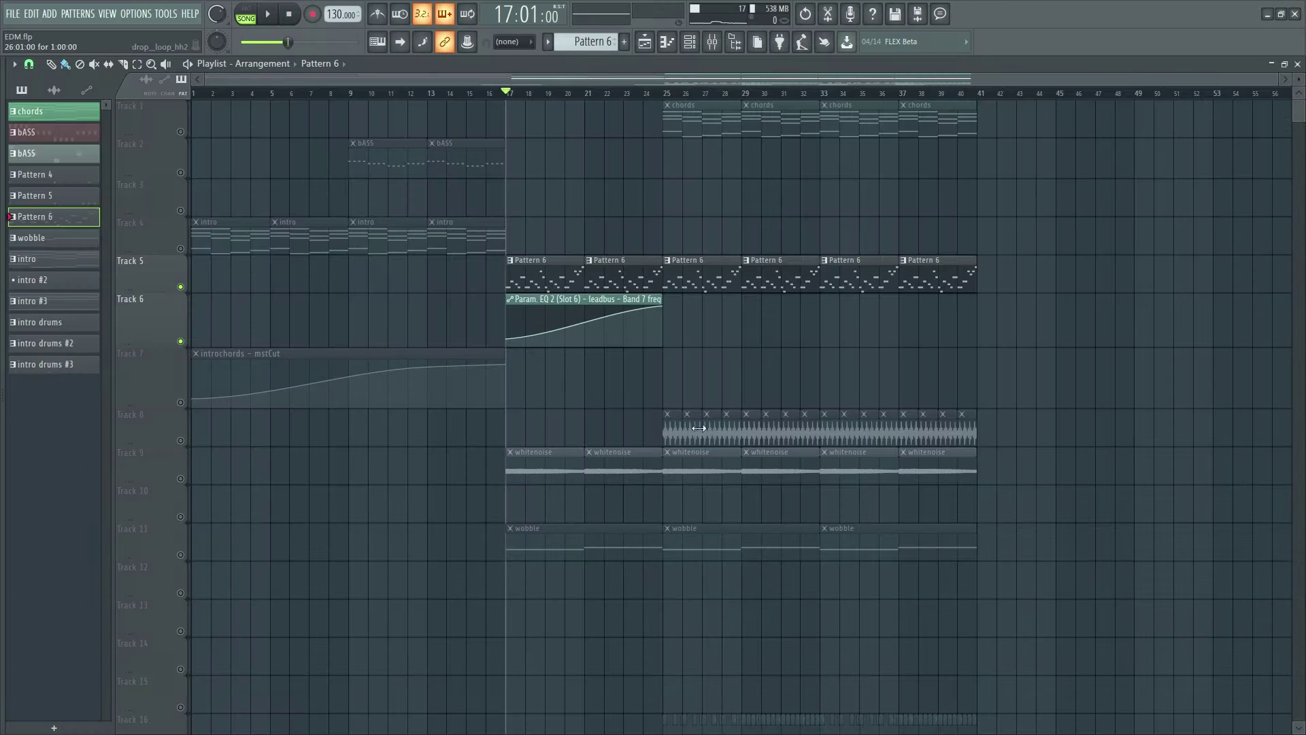
Replay the isolated Pattern 6 lead with its EQ automation from bar 17 twice, stopping after each pass.
{"action": "left_click", "coordinate": [270, 15]}
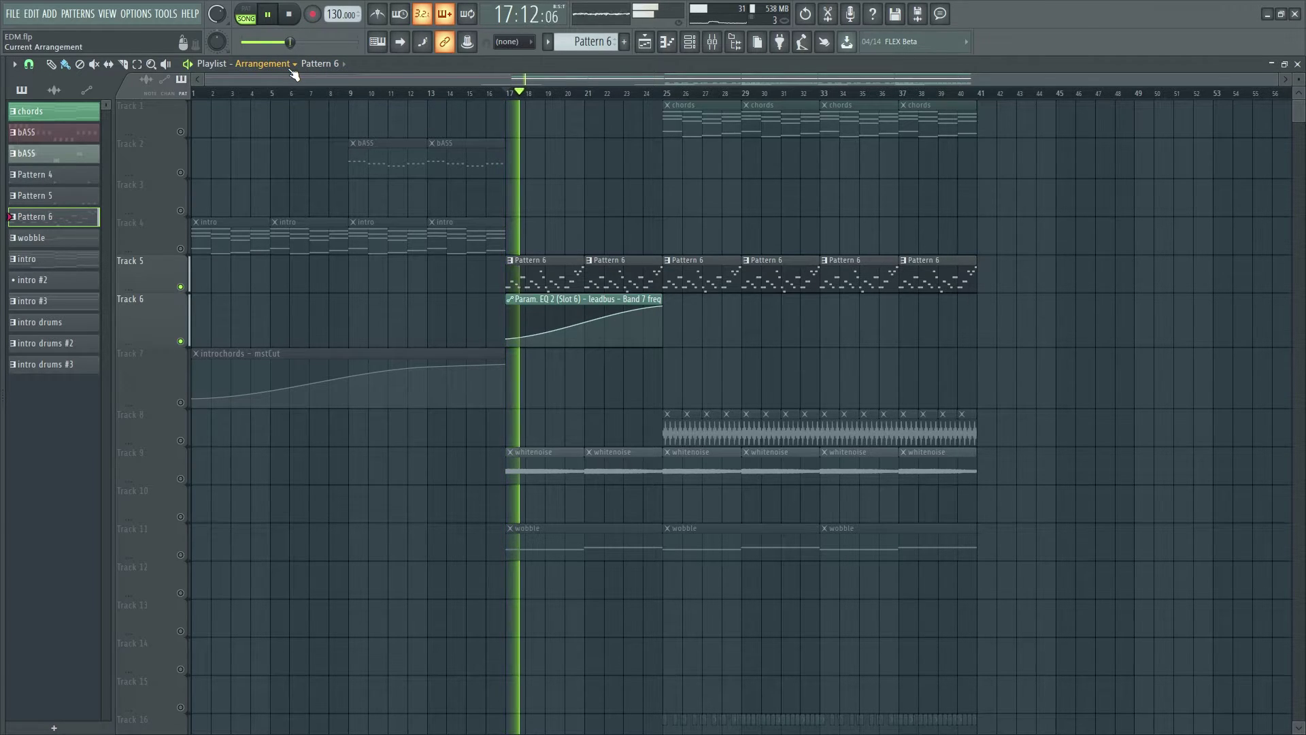
{"action": "left_click", "coordinate": [292, 14]}
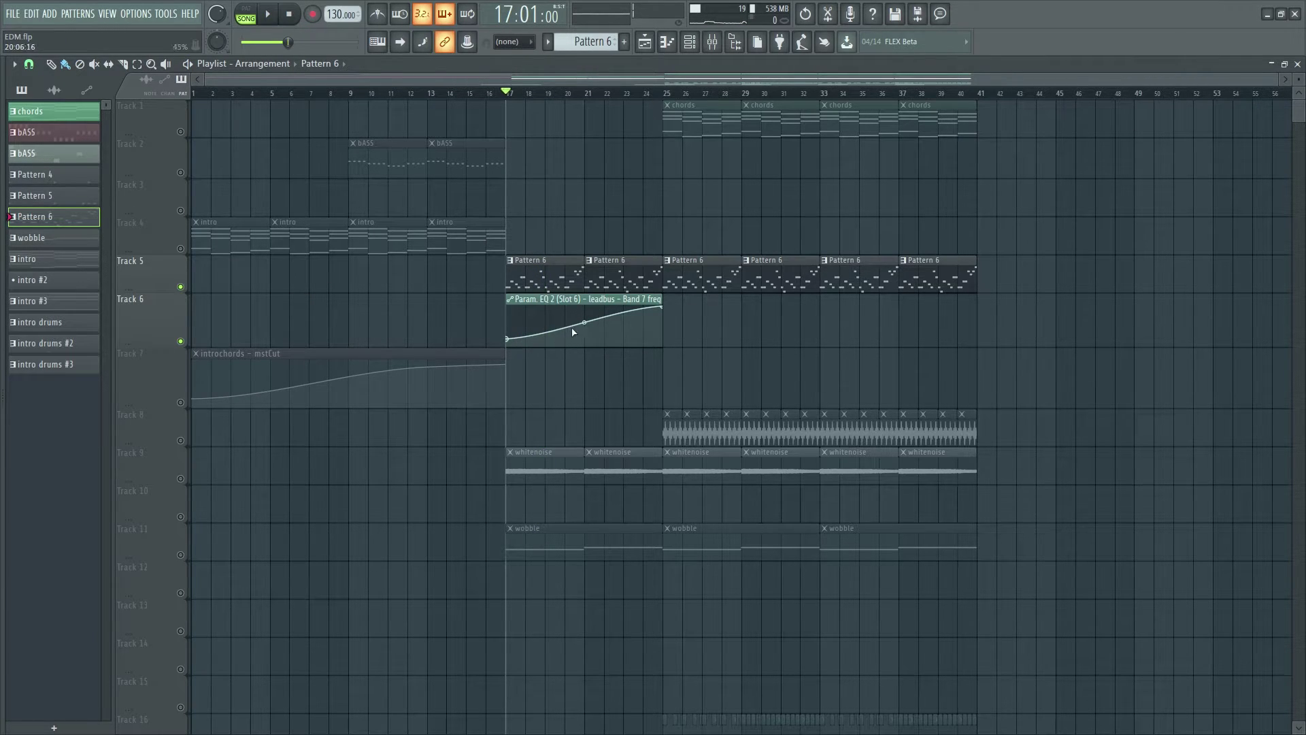
{"action": "left_click", "coordinate": [269, 16]}
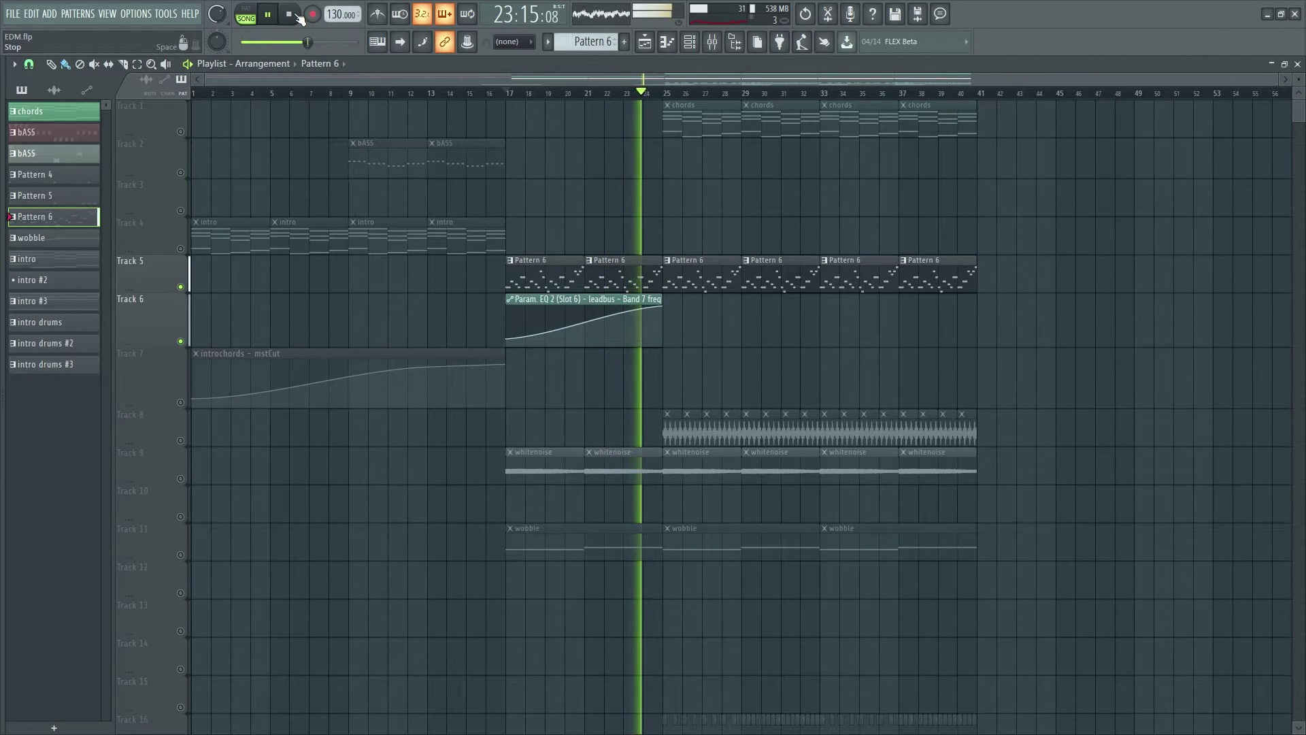
{"action": "left_click", "coordinate": [298, 14]}
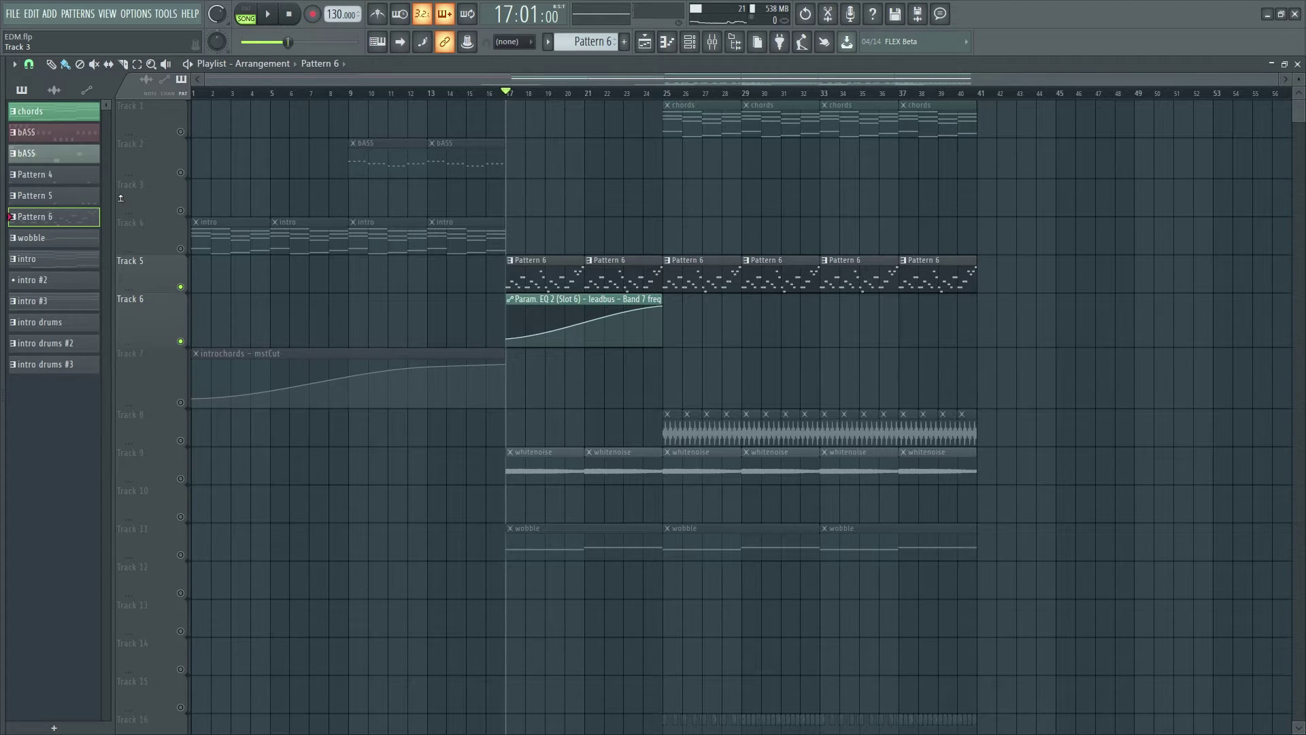
End the isolation of tracks 5 and 6 so that all playlist tracks are enabled.
{"action": "right_click", "coordinate": [175, 340]}
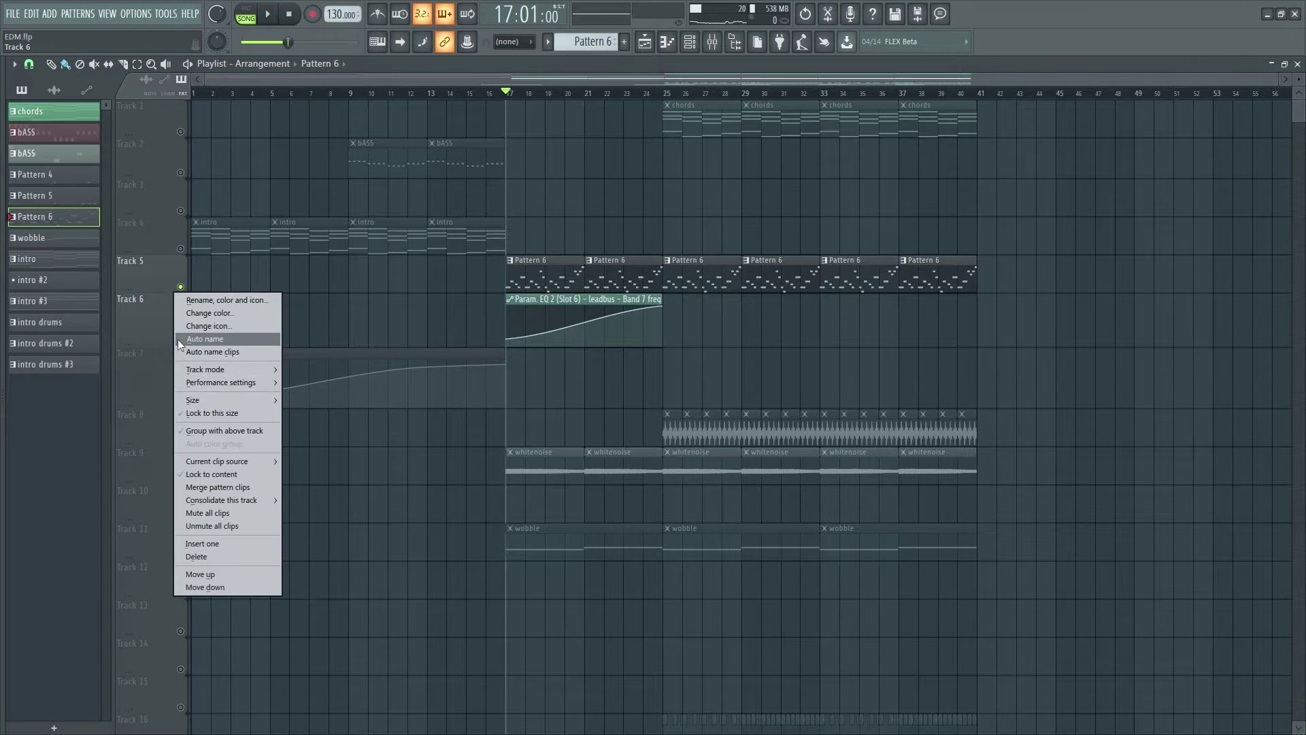
{"action": "left_click", "coordinate": [160, 344]}
{"action": "right_click", "coordinate": [181, 341]}
{"action": "right_click", "coordinate": [181, 342]}
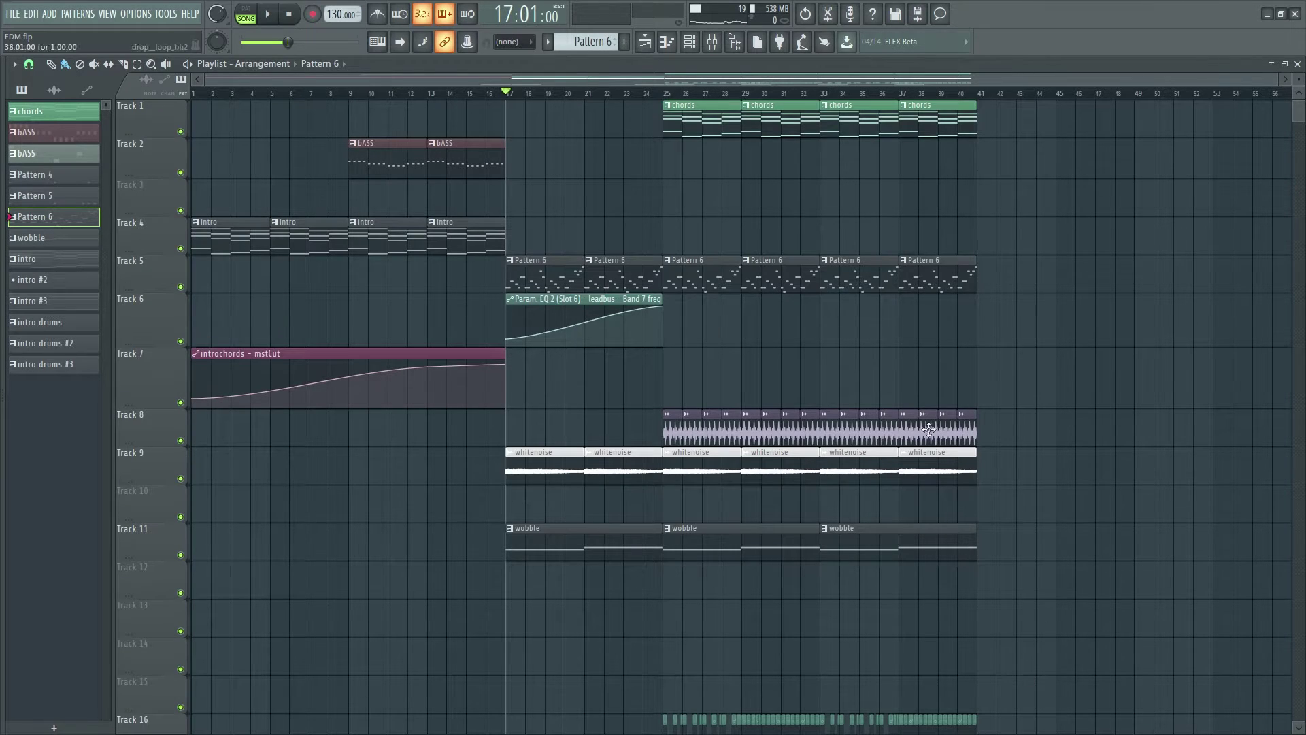
Solo the crash clips on track 19 and play them from bar 15, then stop playback.
{"action": "scroll", "coordinate": [596, 411], "scroll_direction": "down", "scroll_amount": 7}
{"action": "scroll", "coordinate": [1064, 522], "scroll_direction": "down", "scroll_amount": 4}
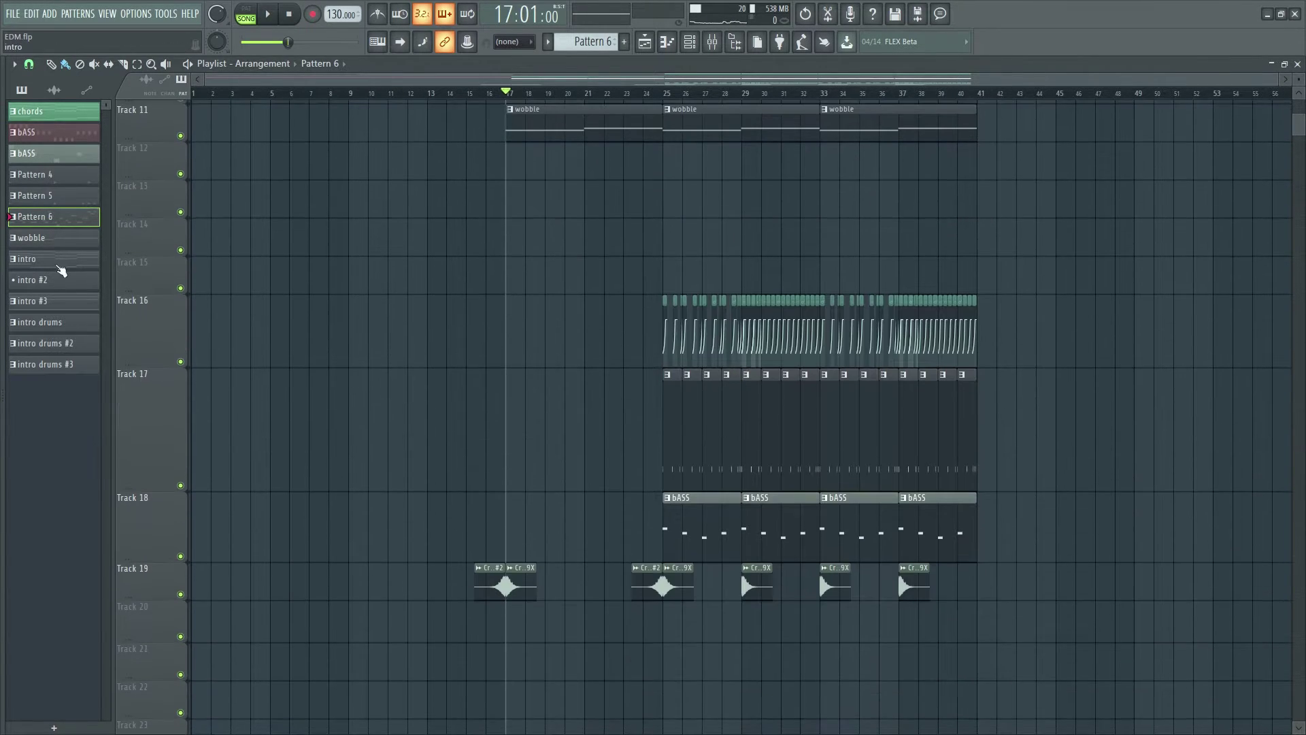
{"action": "left_click_drag", "start_coordinate": [511, 93], "coordinate": [466, 93]}
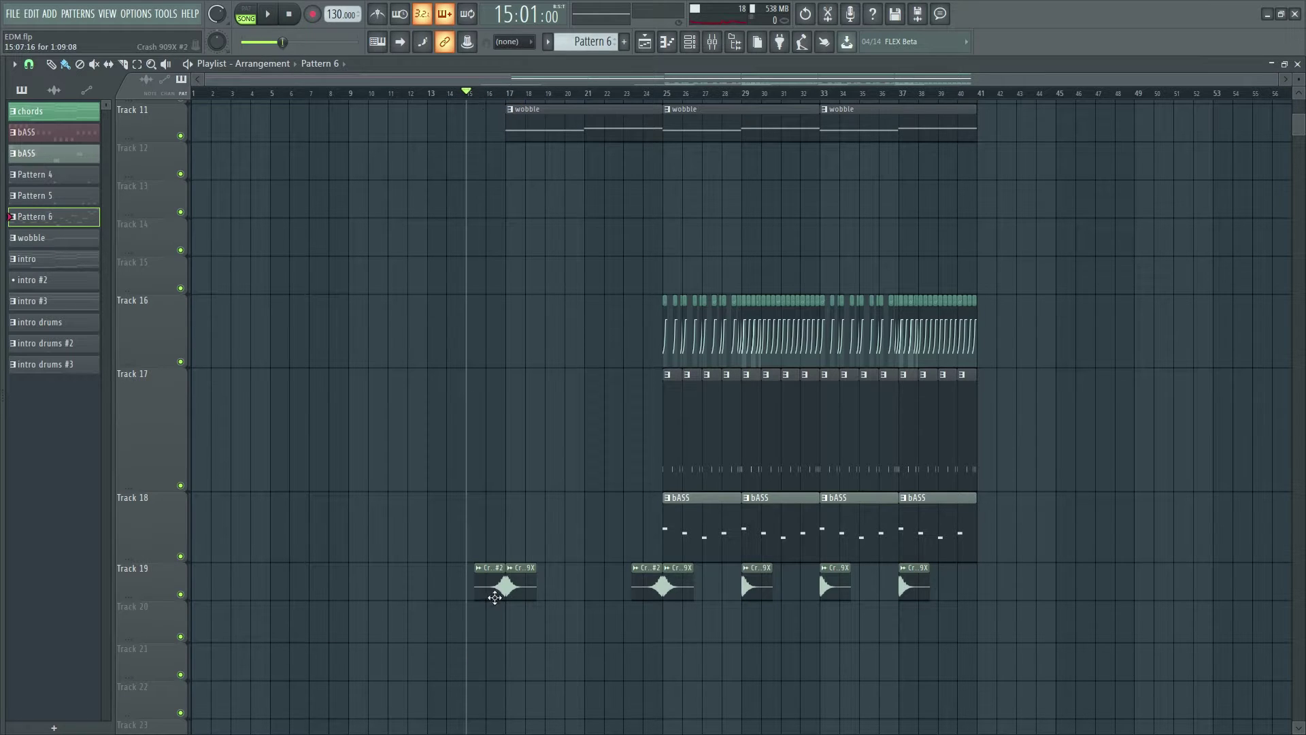
{"action": "right_click", "coordinate": [180, 600]}
{"action": "left_click", "coordinate": [151, 594]}
{"action": "right_click", "coordinate": [181, 595]}
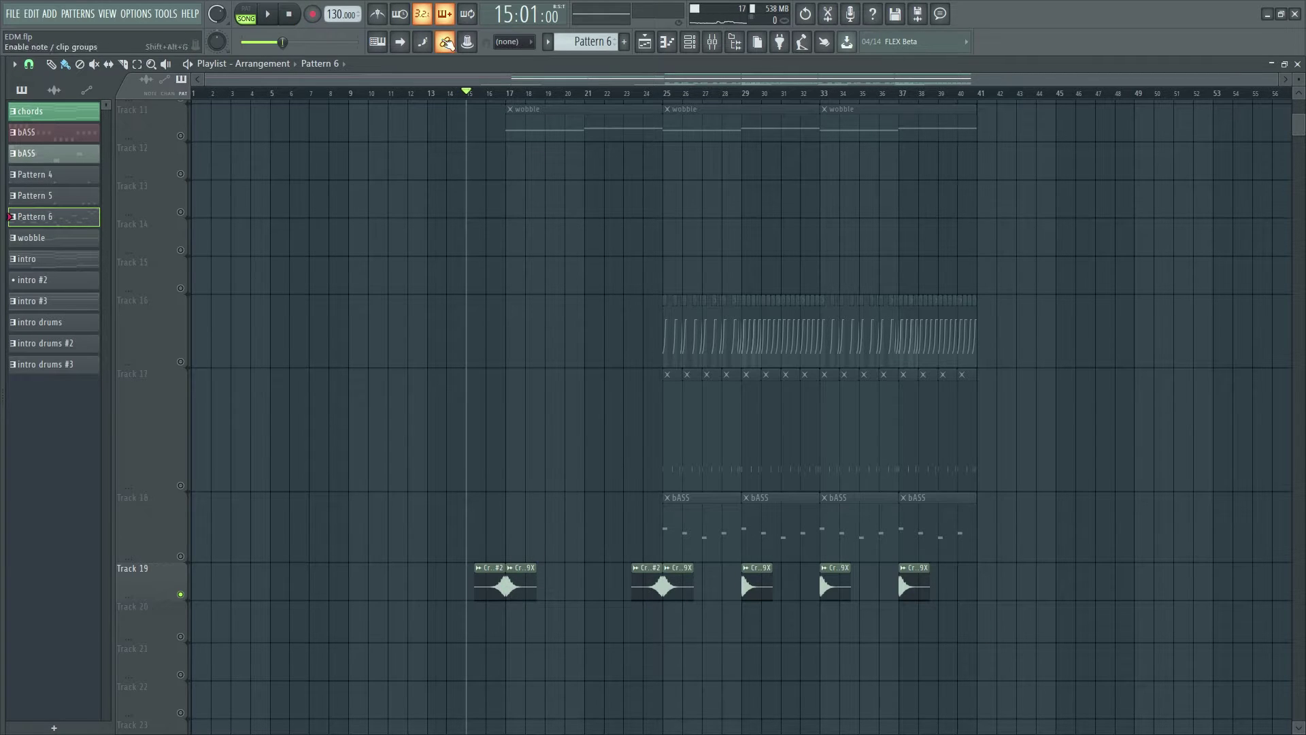
{"action": "left_click", "coordinate": [269, 17]}
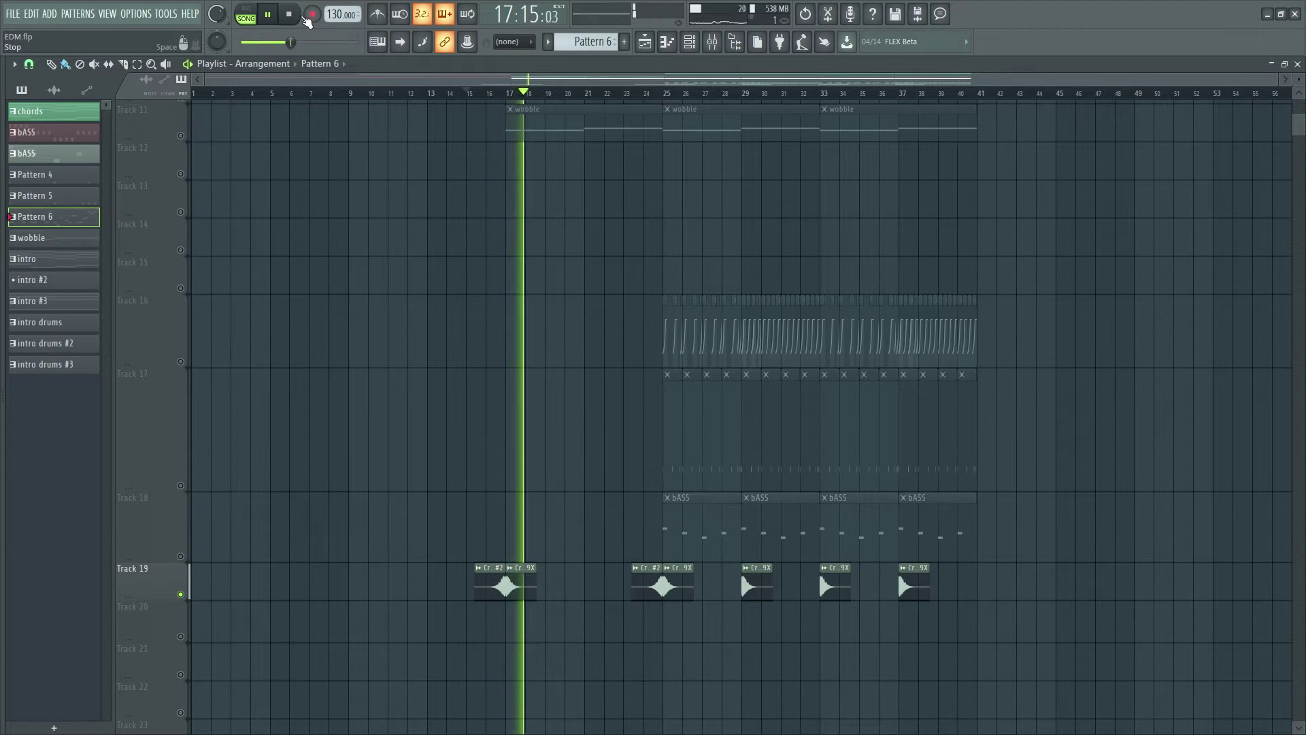
{"action": "key", "text": "space"}
Solo the whitenoise clips on track 9 and play them from bar 17, then stop playback.
{"action": "scroll", "coordinate": [598, 403], "scroll_direction": "up", "scroll_amount": 3}
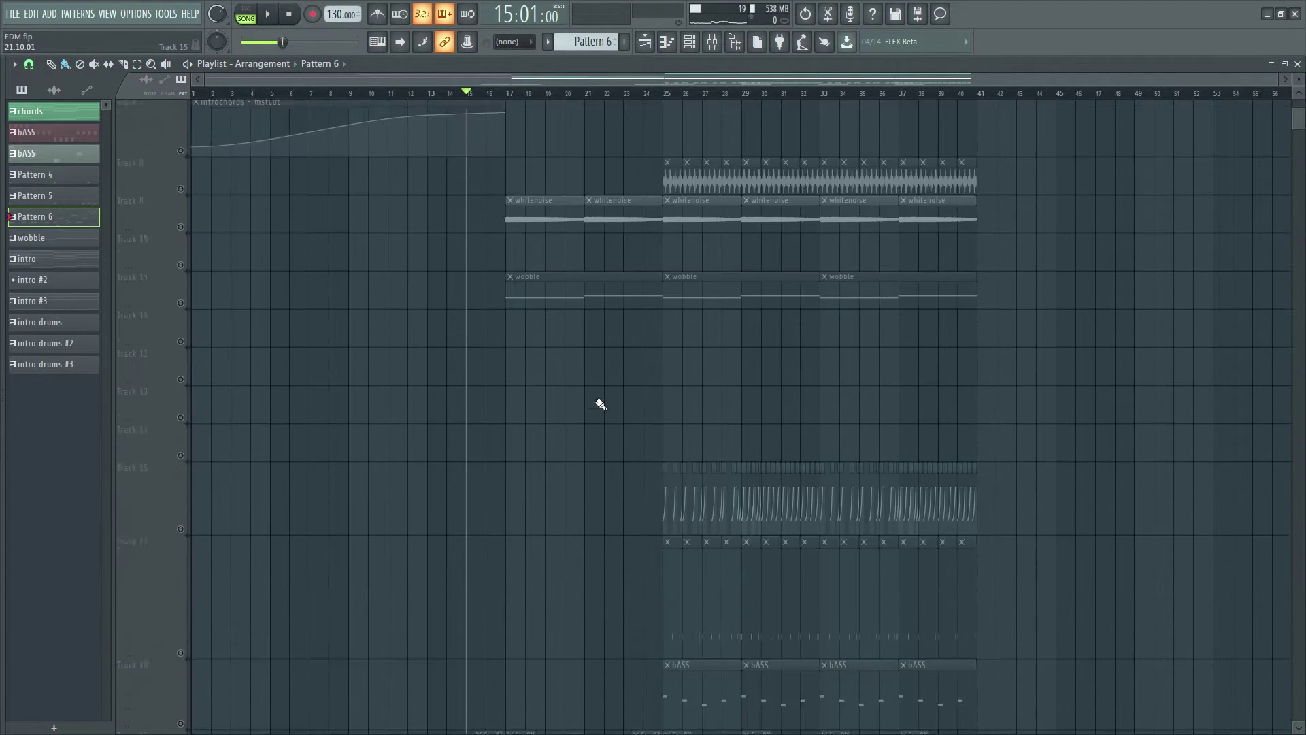
{"action": "scroll", "coordinate": [615, 429], "scroll_direction": "up", "scroll_amount": 4}
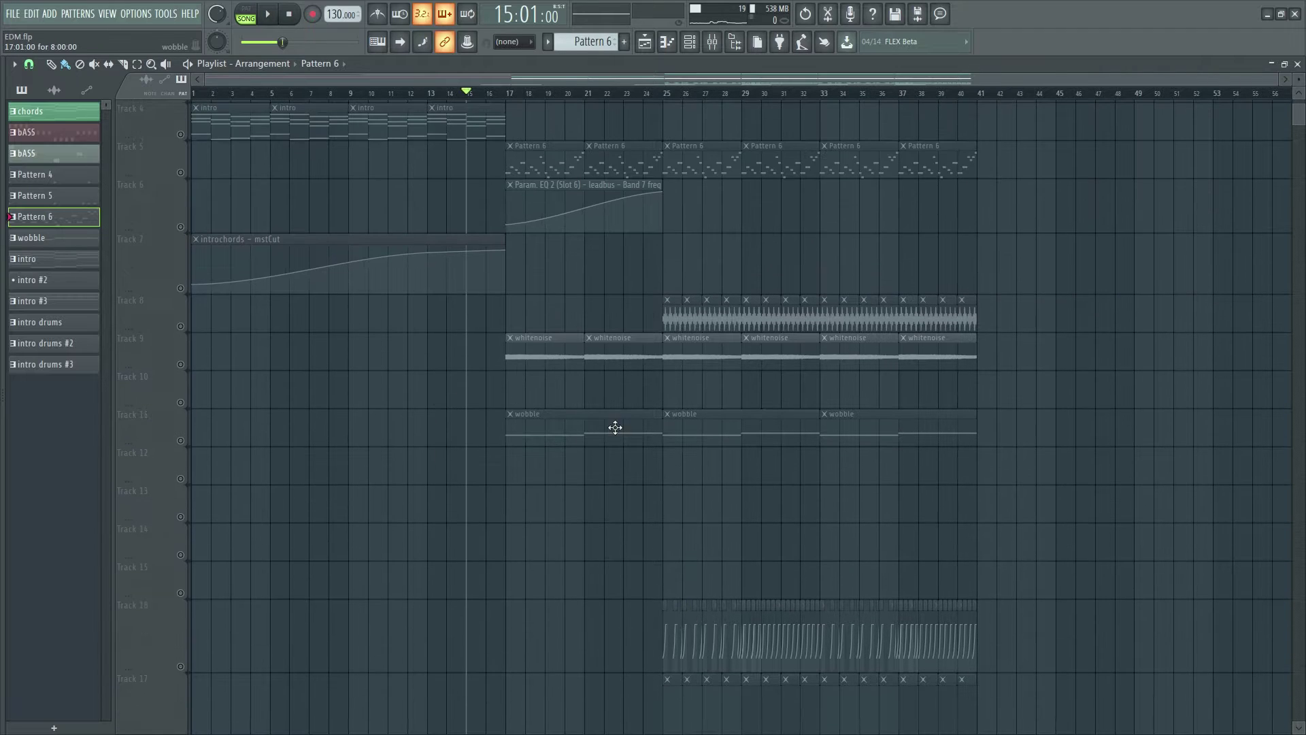
{"action": "left_click", "coordinate": [179, 364]}
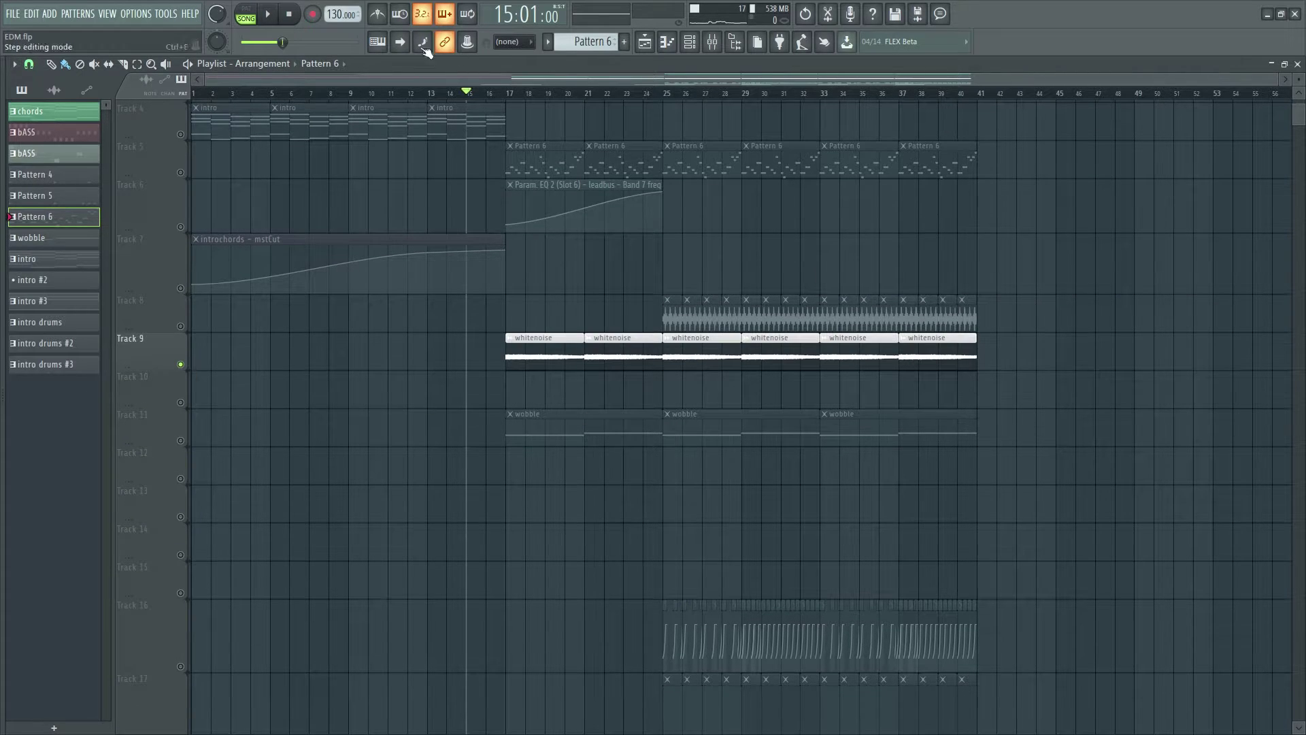
{"action": "left_click_drag", "start_coordinate": [458, 84], "coordinate": [472, 96]}
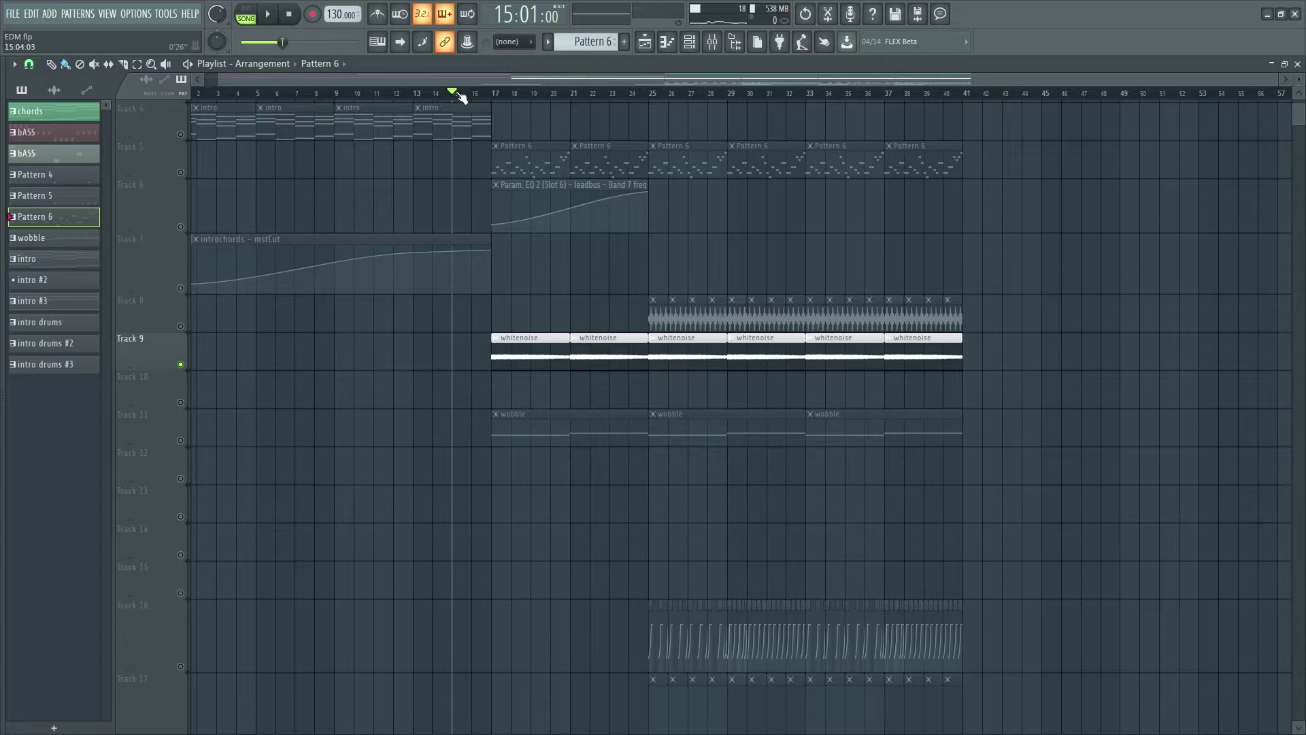
{"action": "left_click", "coordinate": [491, 94]}
{"action": "left_click", "coordinate": [273, 15]}
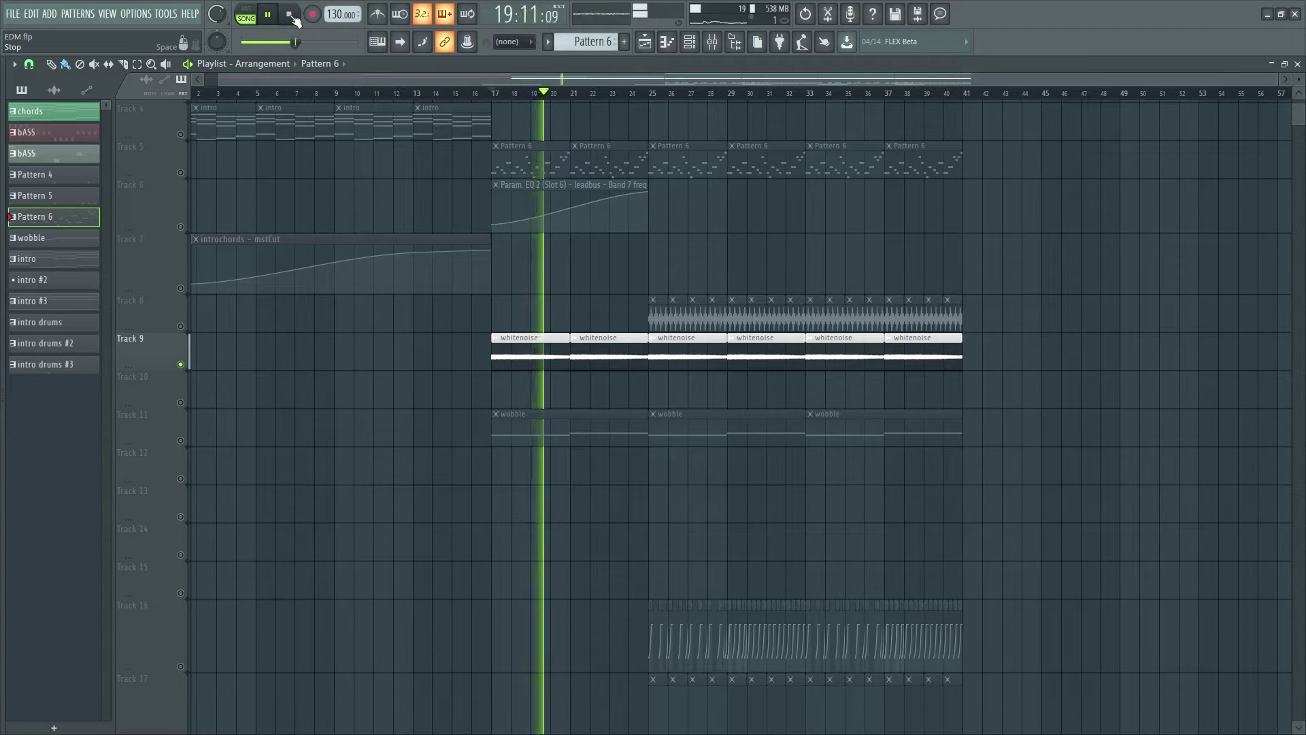
{"action": "left_click", "coordinate": [291, 15]}
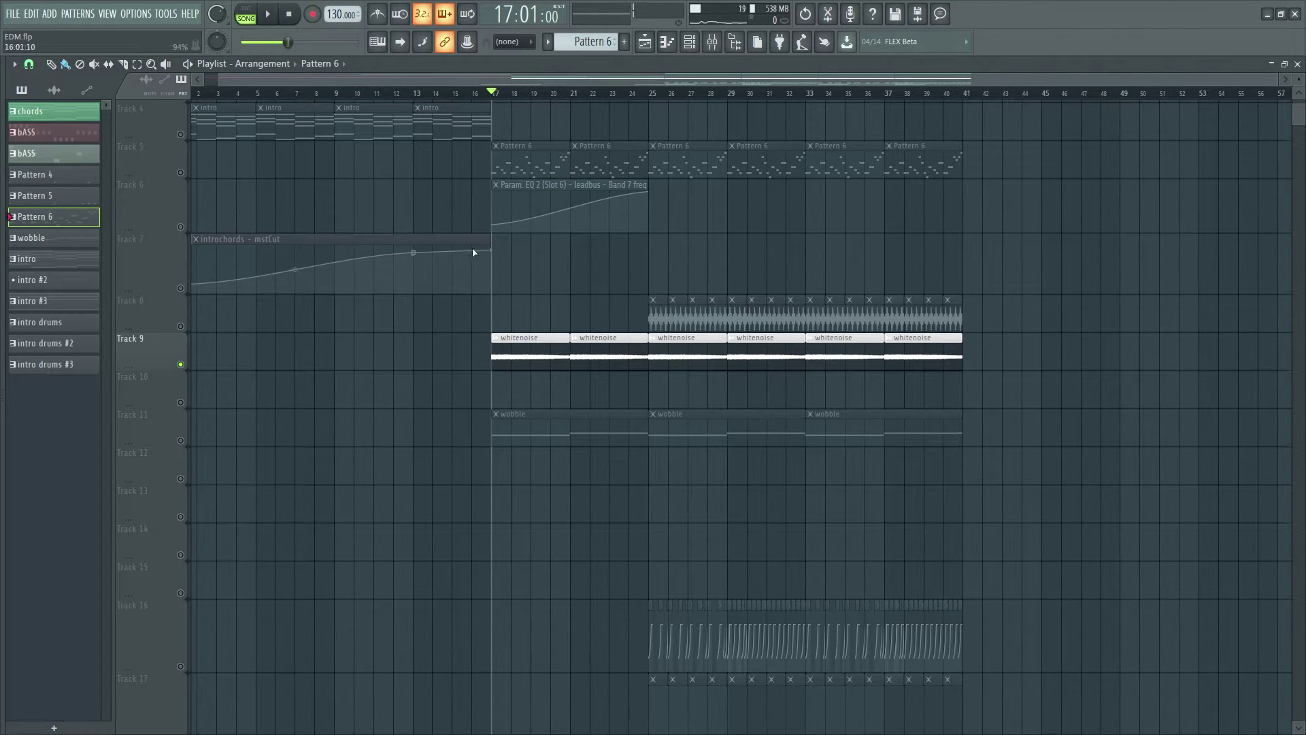
Enable the wobble clips on track 11 alongside the whitenoise clips, show the channel rack, play both tracks from bar 17, and stop playback.
{"action": "scroll", "coordinate": [533, 252], "scroll_direction": "up", "scroll_amount": 3}
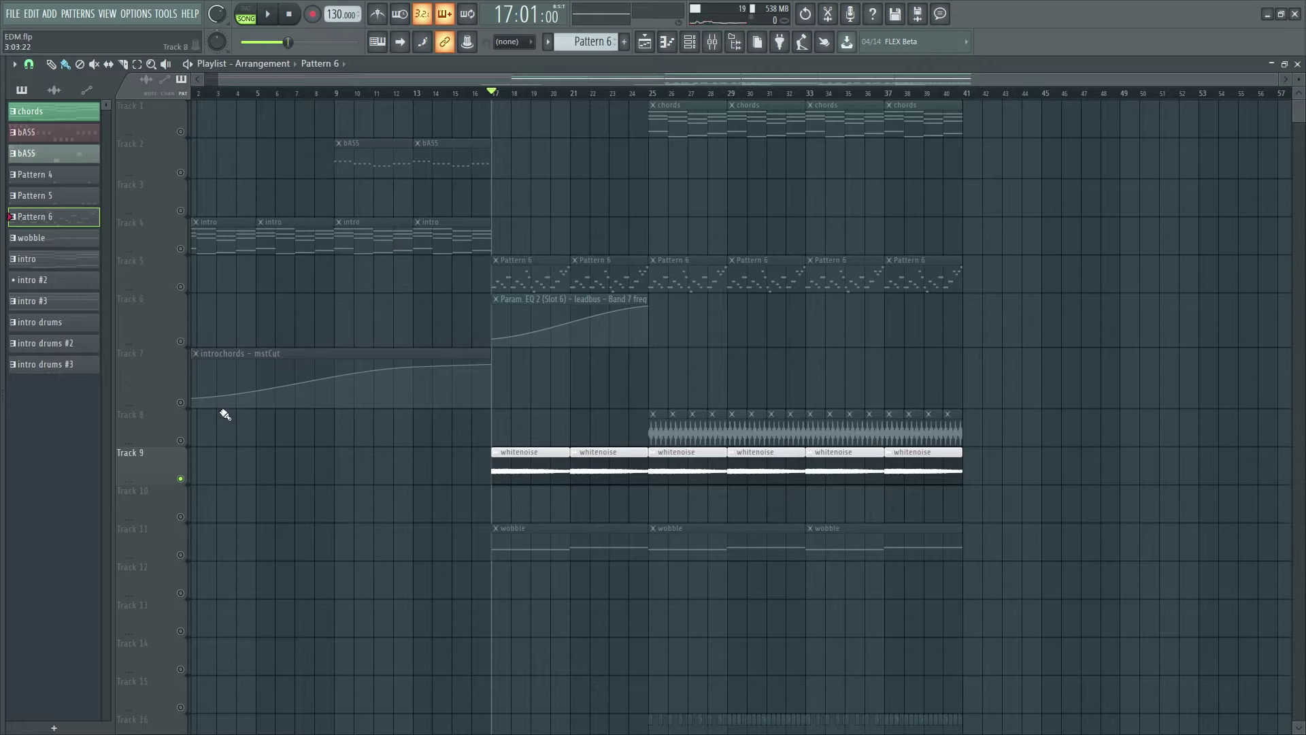
{"action": "scroll", "coordinate": [680, 422], "scroll_direction": "down", "scroll_amount": 7}
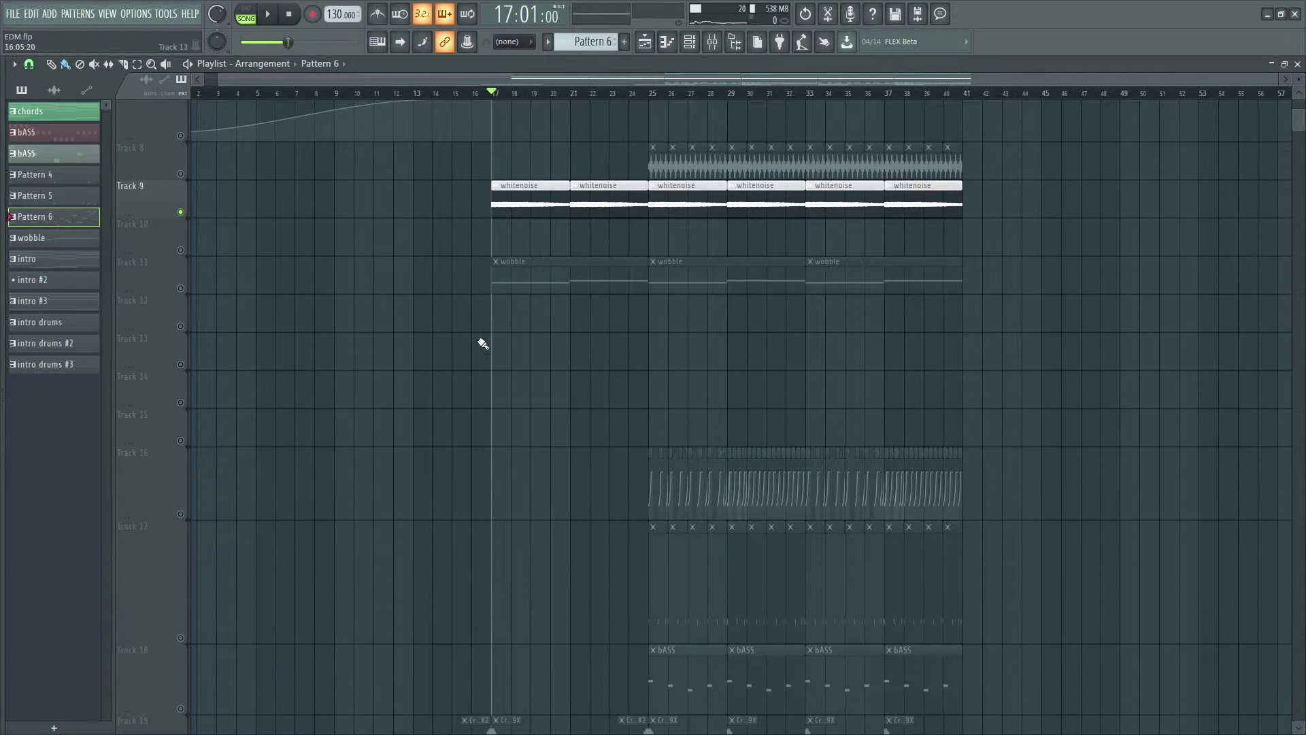
{"action": "left_click", "coordinate": [180, 288]}
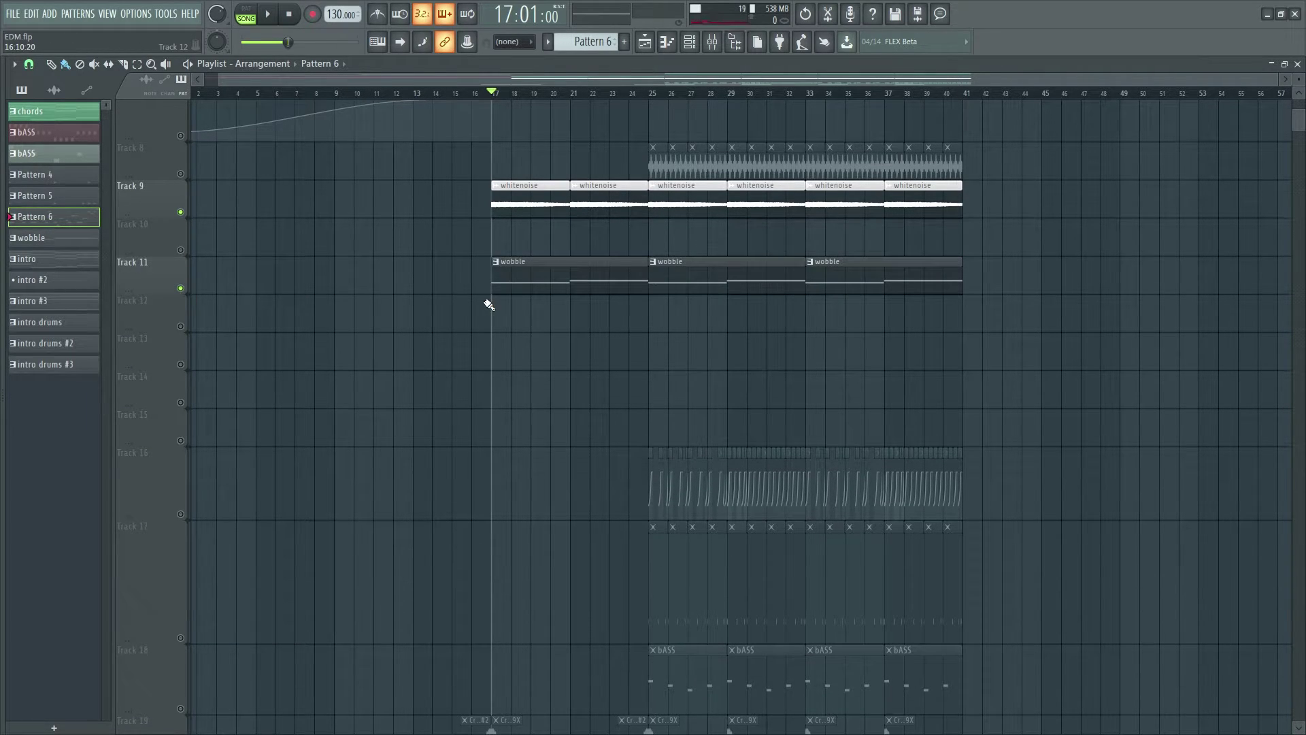
{"action": "key", "text": "F6"}
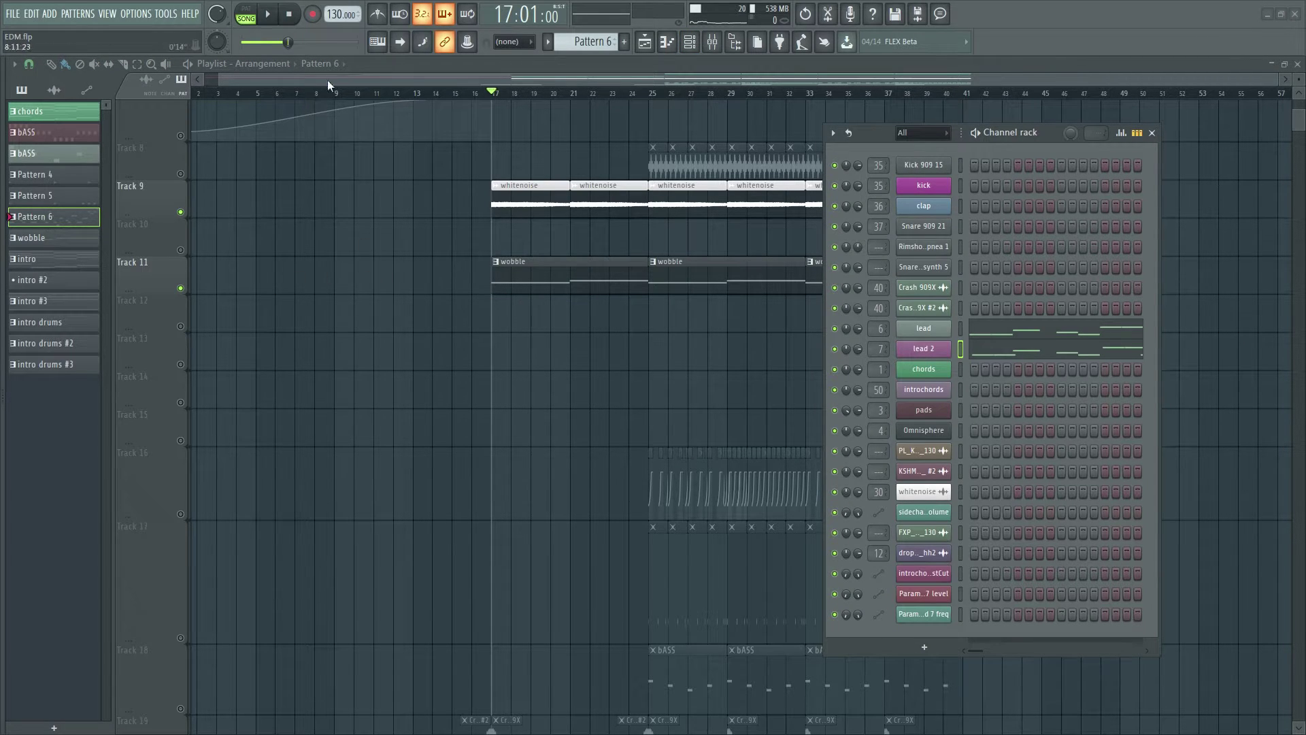
{"action": "left_click", "coordinate": [278, 17]}
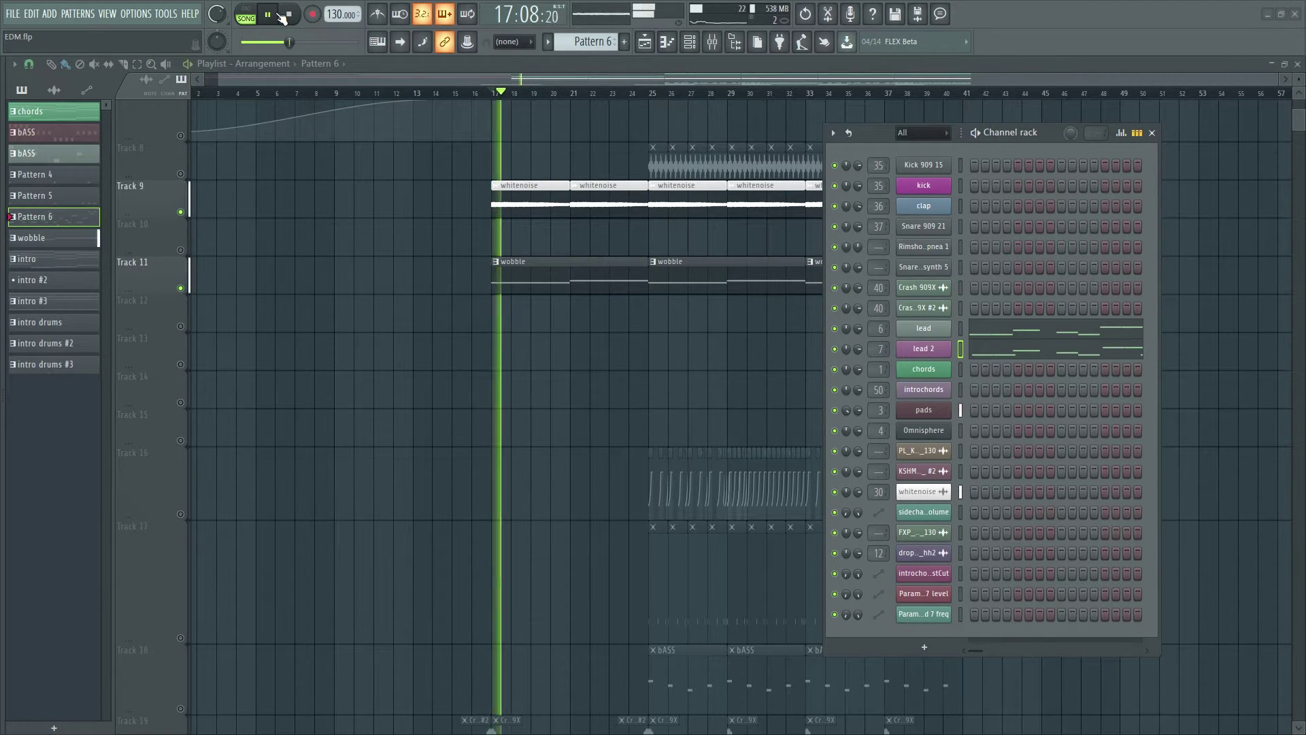
{"action": "left_click", "coordinate": [283, 17]}
Show the Nexus instrument on the pads channel with its PD Fifth Dimension 2 preset, then close it.
{"action": "left_click", "coordinate": [923, 409]}
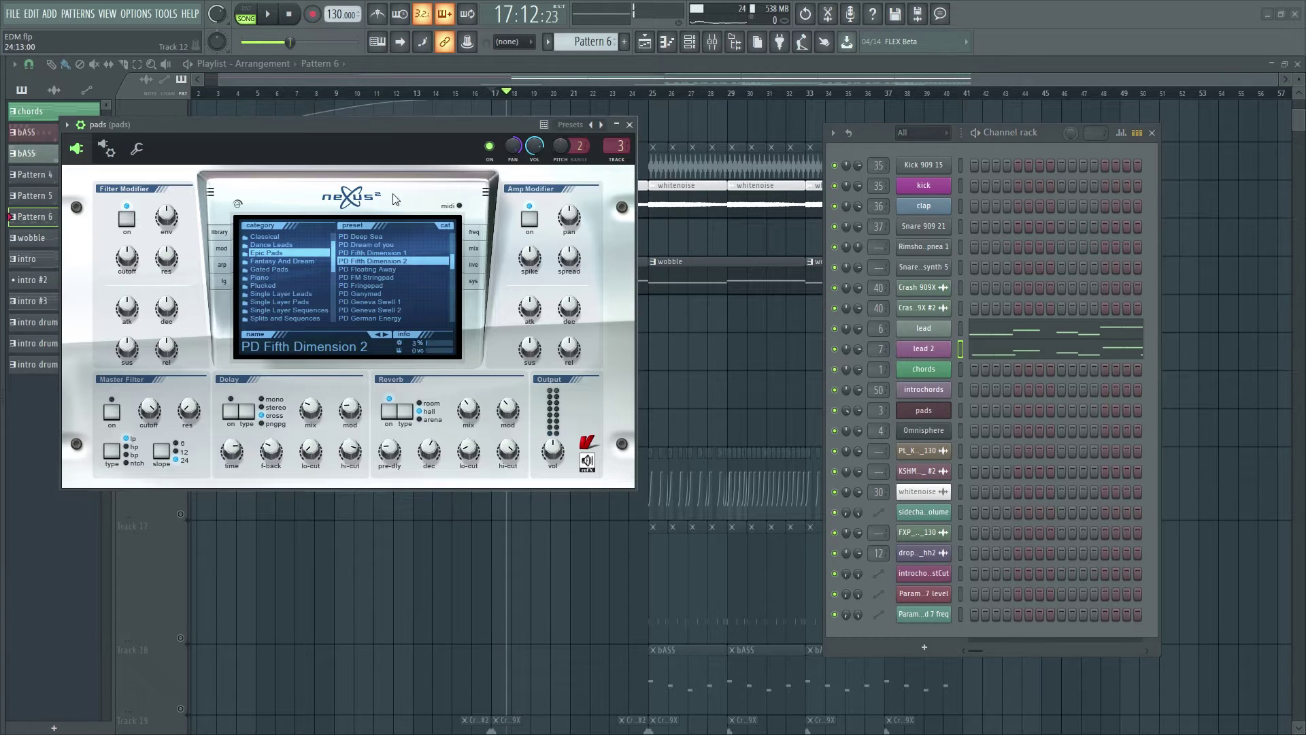
{"action": "left_click_drag", "start_coordinate": [374, 154], "coordinate": [480, 217]}
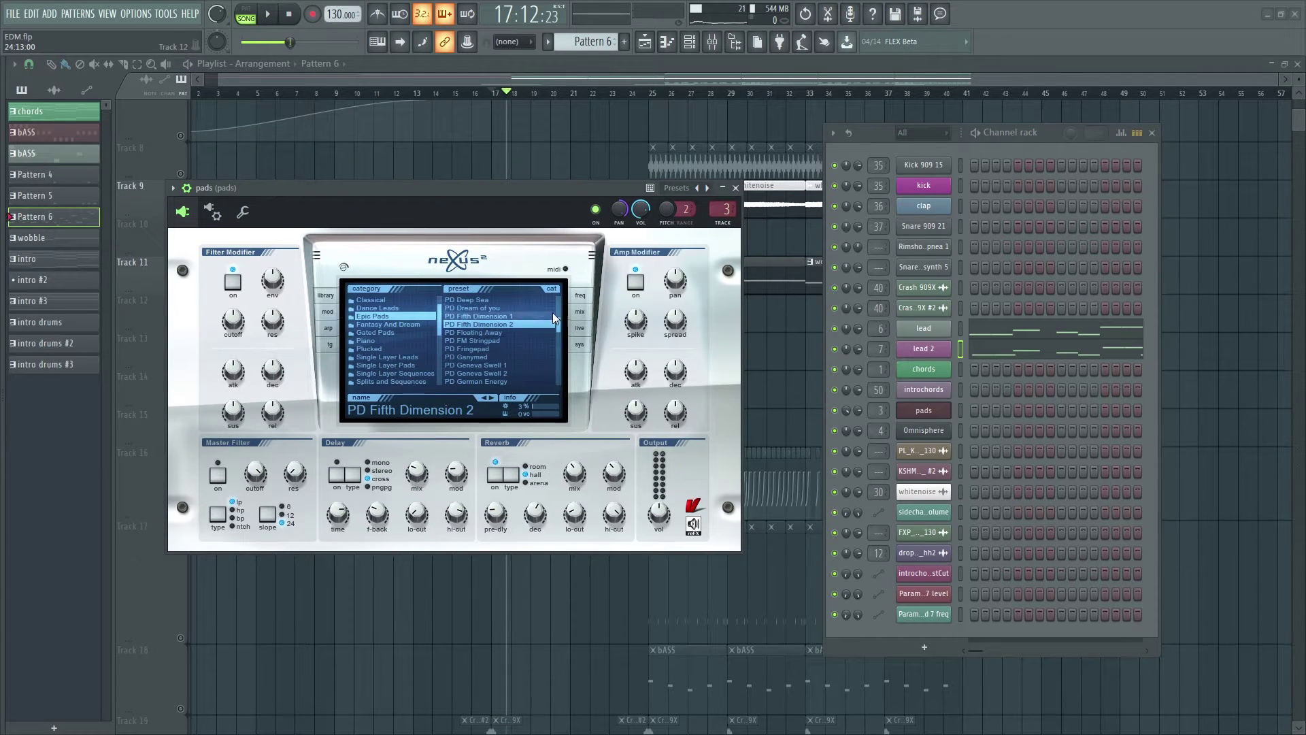
{"action": "left_click", "coordinate": [736, 189]}
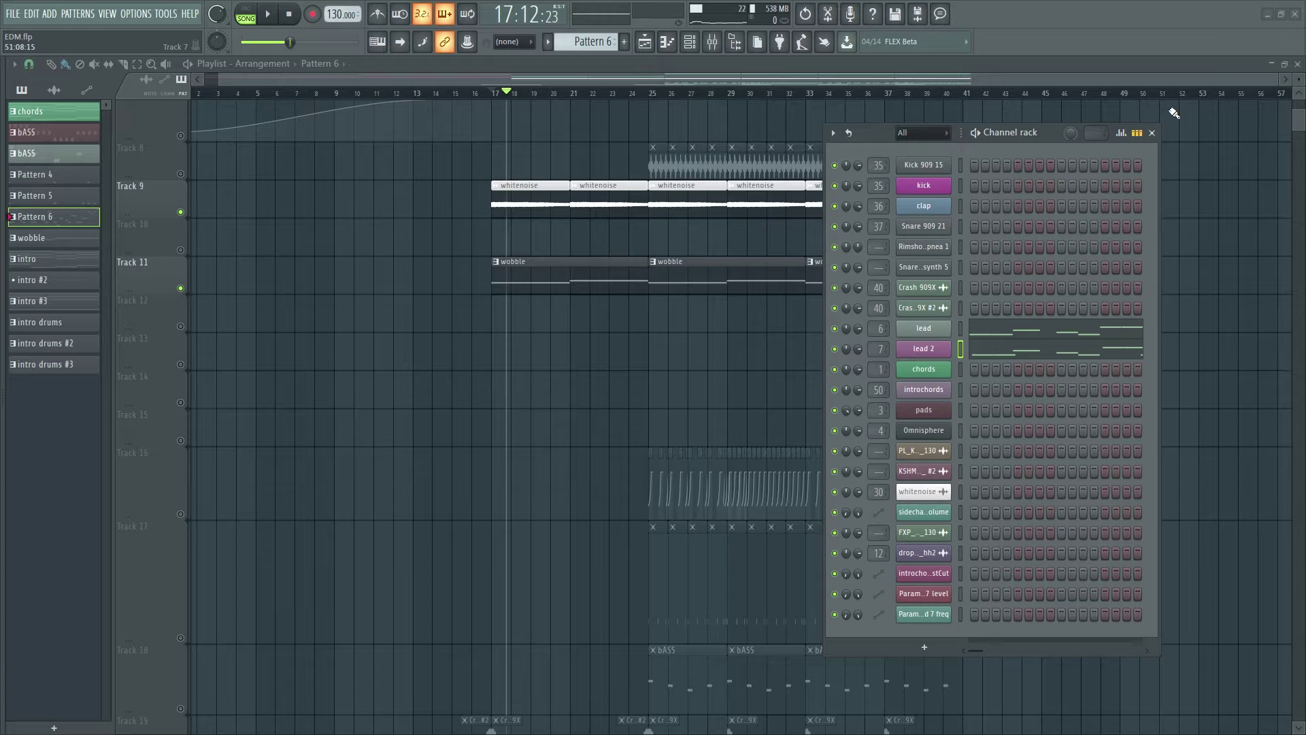
View the wobble pattern's pads notes in the piano roll, then close the piano roll and the channel rack.
{"action": "double_click", "coordinate": [543, 288]}
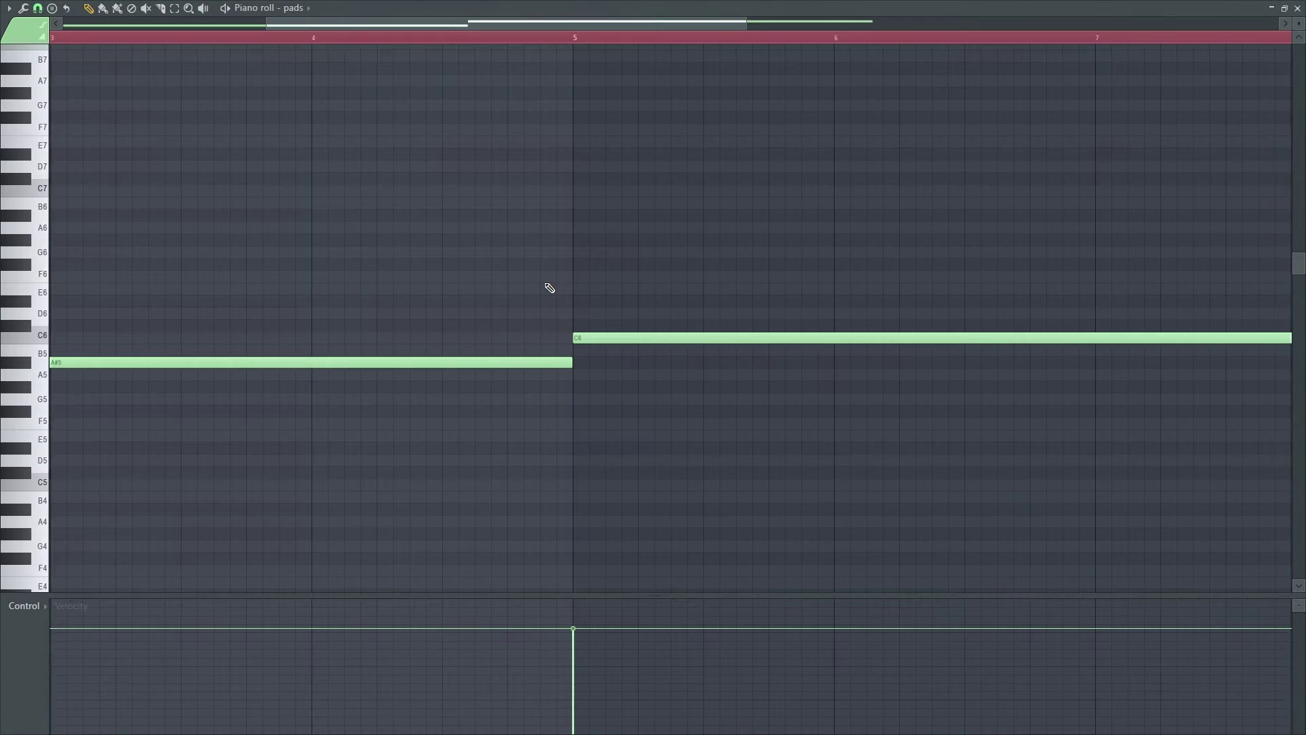
{"action": "left_click", "coordinate": [1299, 8]}
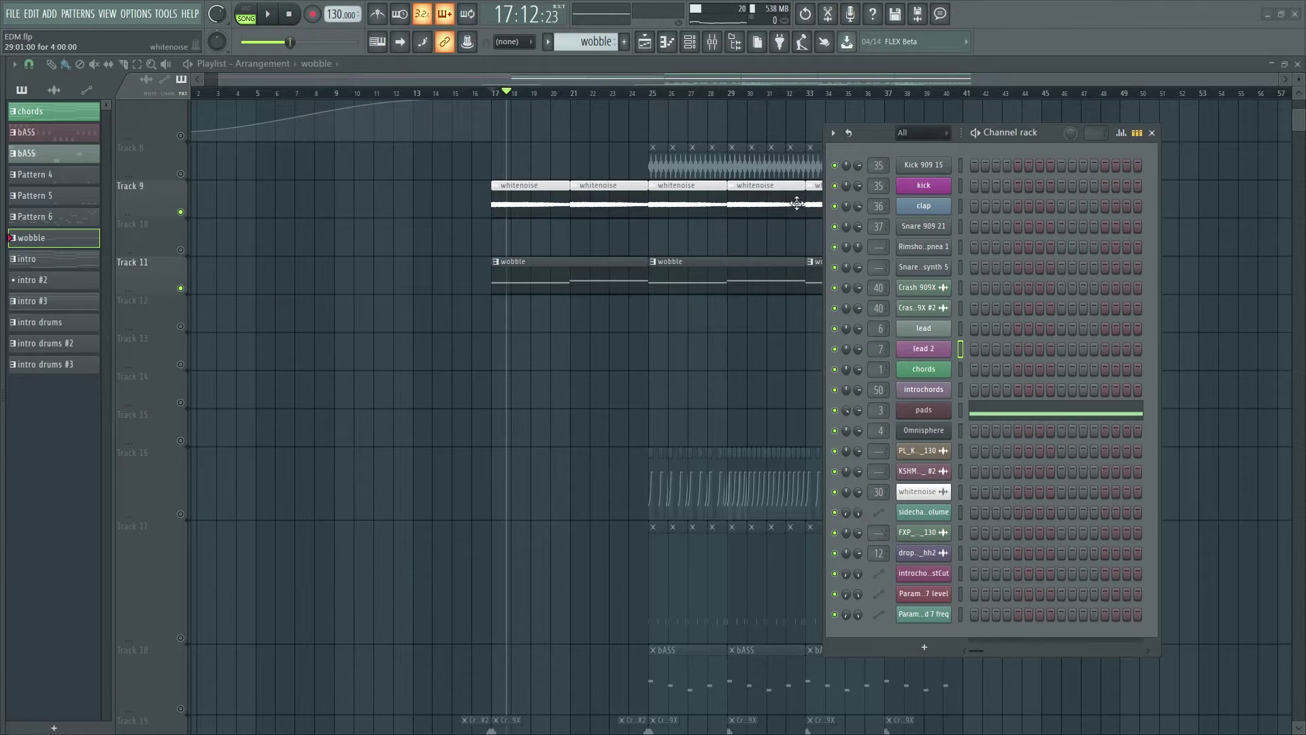
{"action": "left_click", "coordinate": [1152, 134]}
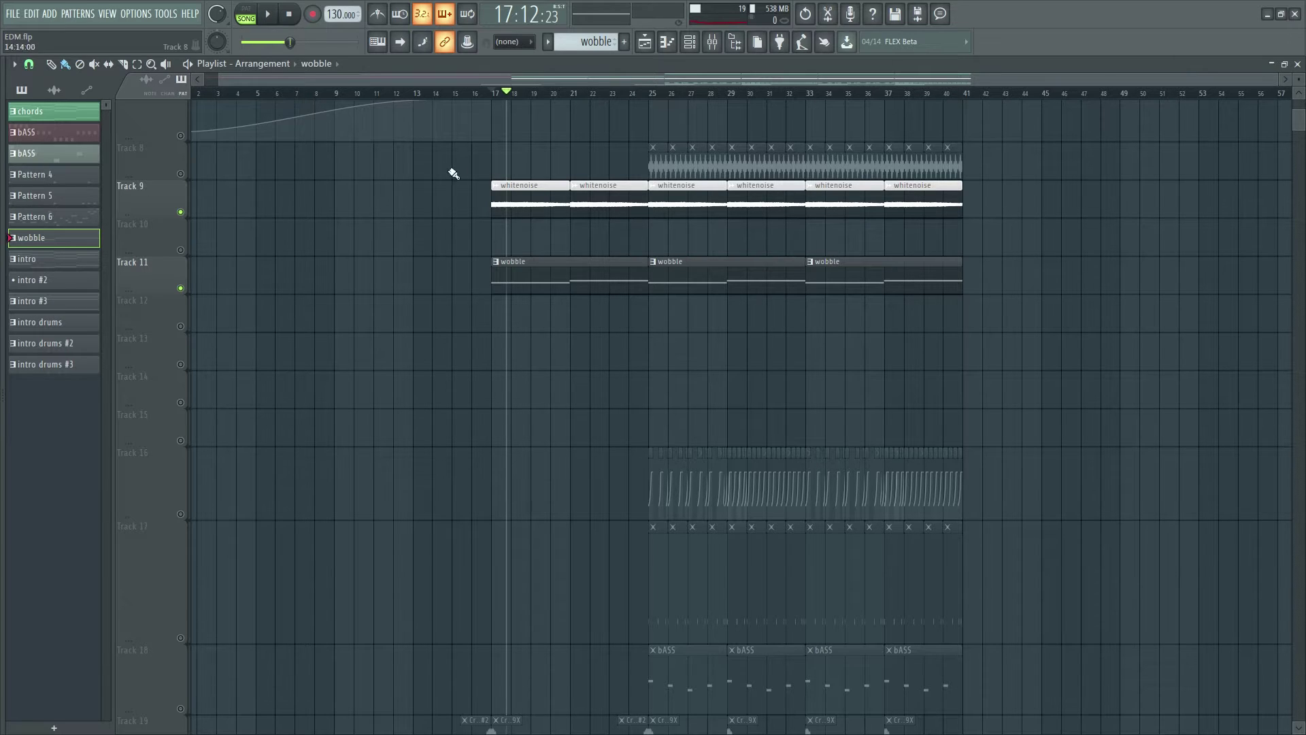
{"action": "scroll", "coordinate": [583, 154], "scroll_direction": "up", "scroll_amount": 5}
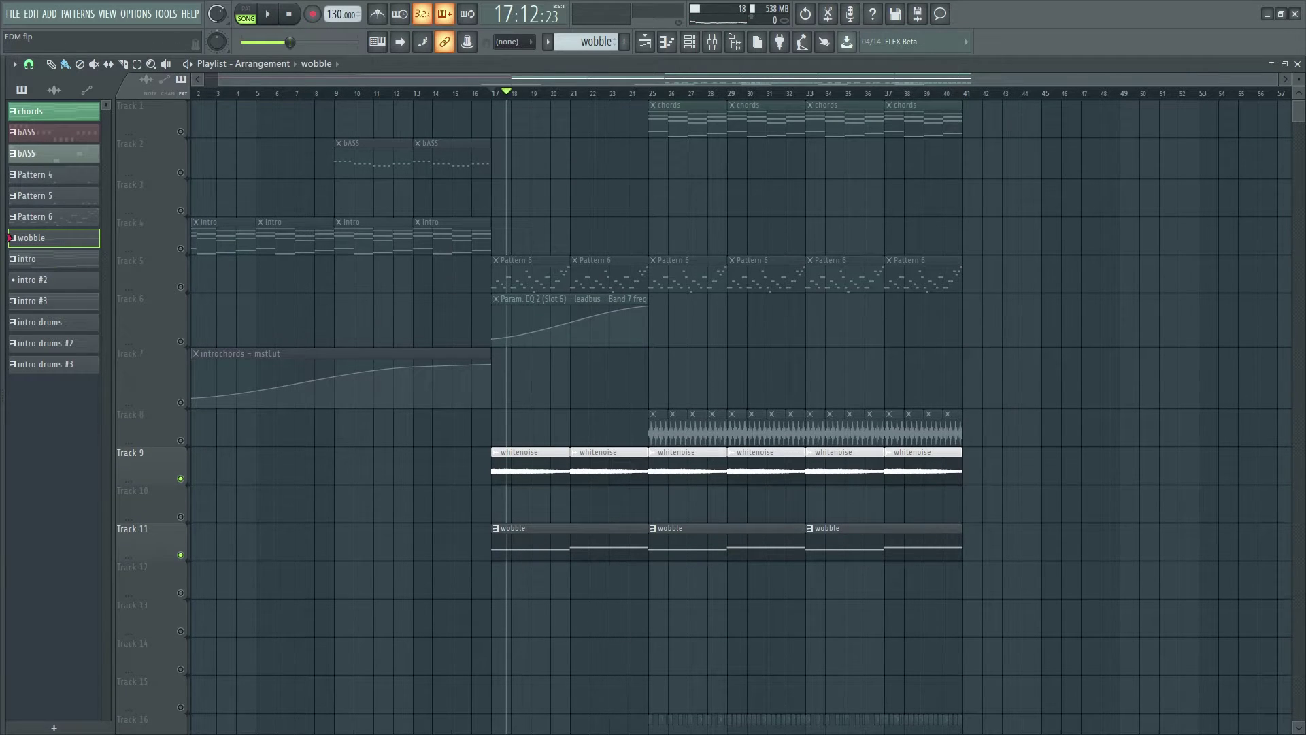
{"action": "scroll", "coordinate": [562, 466], "scroll_direction": "down", "scroll_amount": 3}
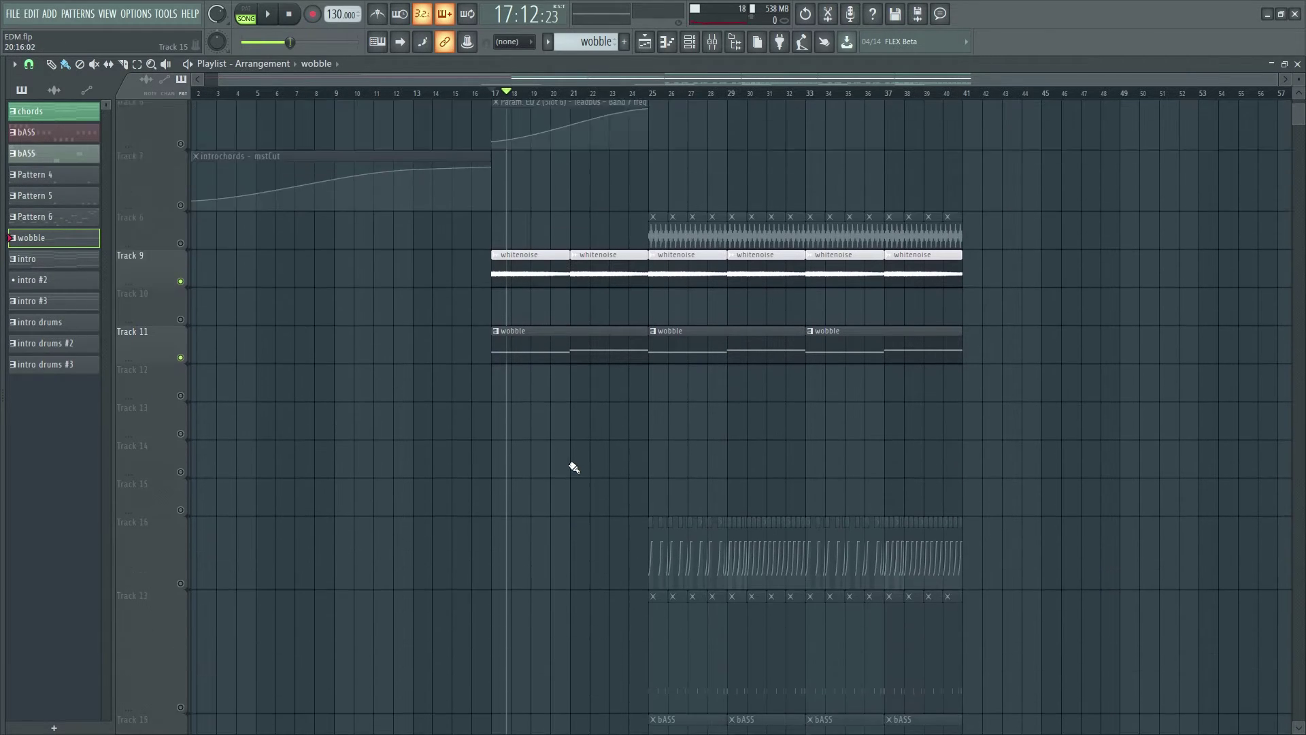
{"action": "scroll", "coordinate": [158, 208], "scroll_direction": "up", "scroll_amount": 3}
{"action": "scroll", "coordinate": [583, 502], "scroll_direction": "down", "scroll_amount": 5}
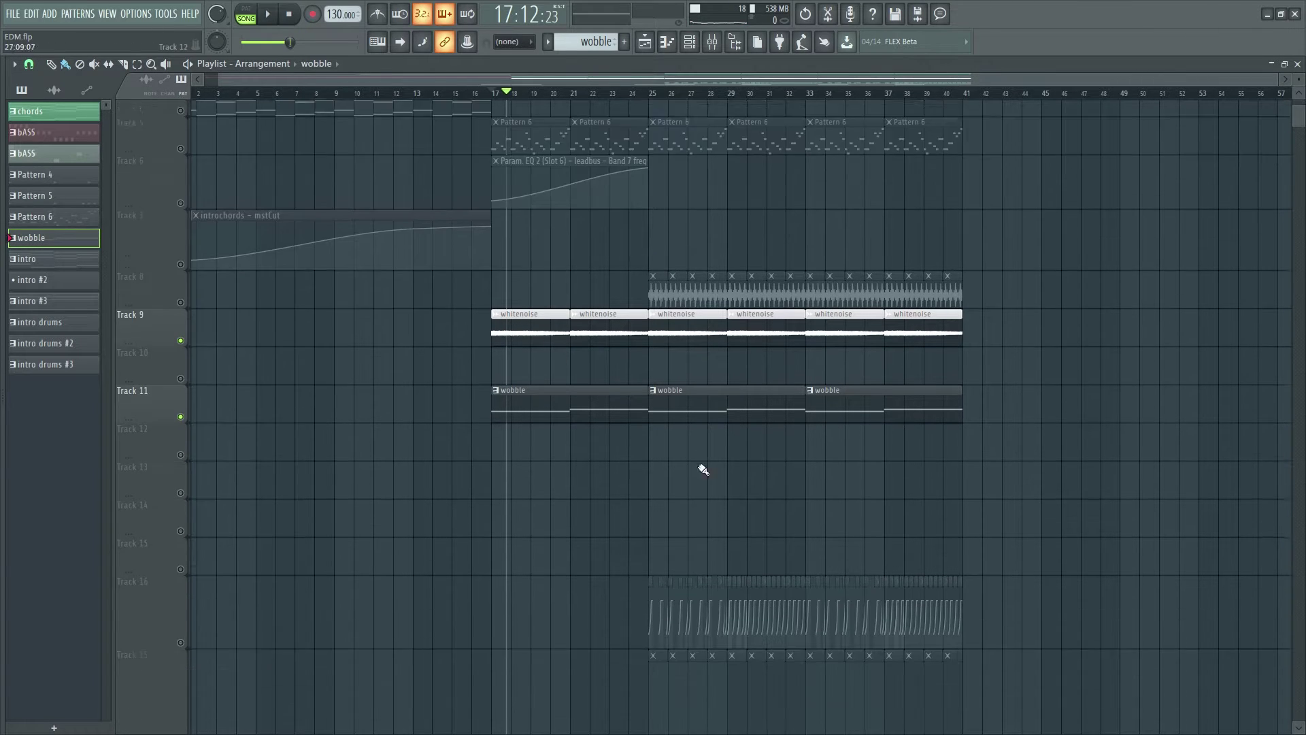
{"action": "scroll", "coordinate": [622, 544], "scroll_direction": "up", "scroll_amount": 5}
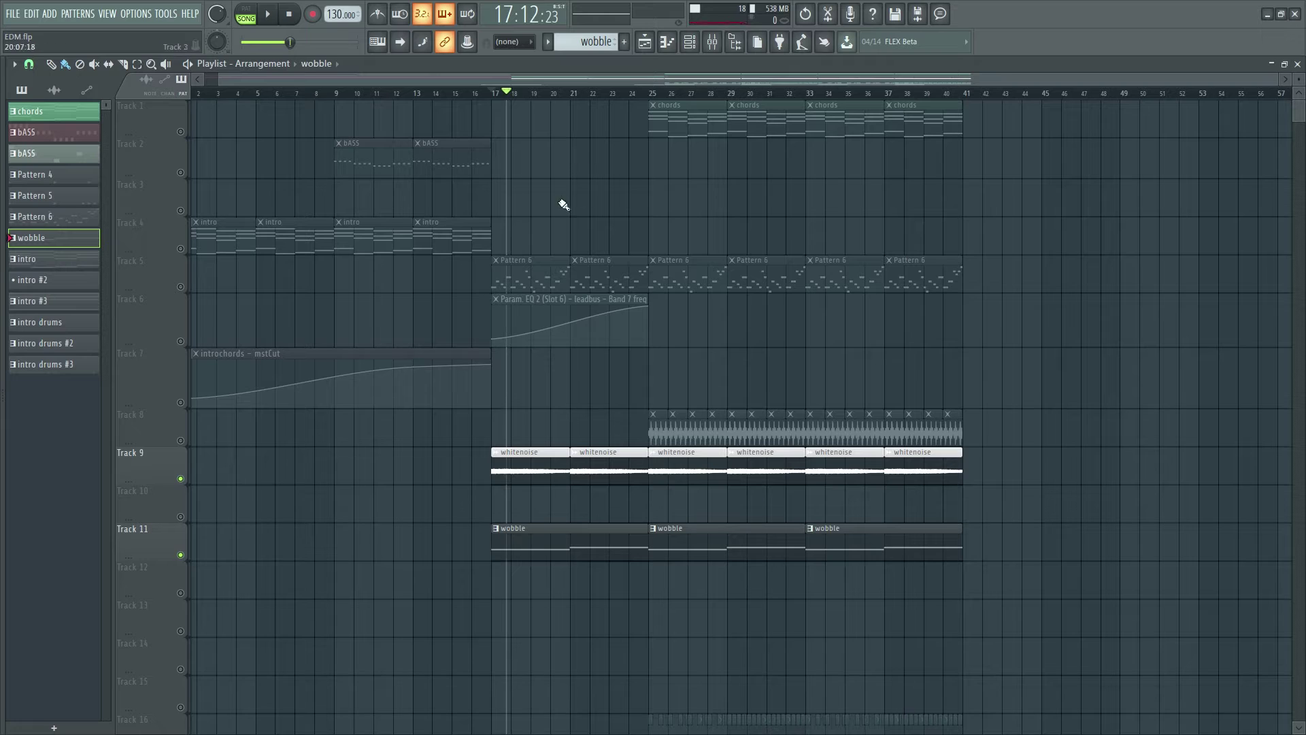
Mute the whitenoise and wobble tracks 9 and 11 and enable only the drop loop clips on track 8.
{"action": "scroll", "coordinate": [554, 253], "scroll_direction": "down", "scroll_amount": 3}
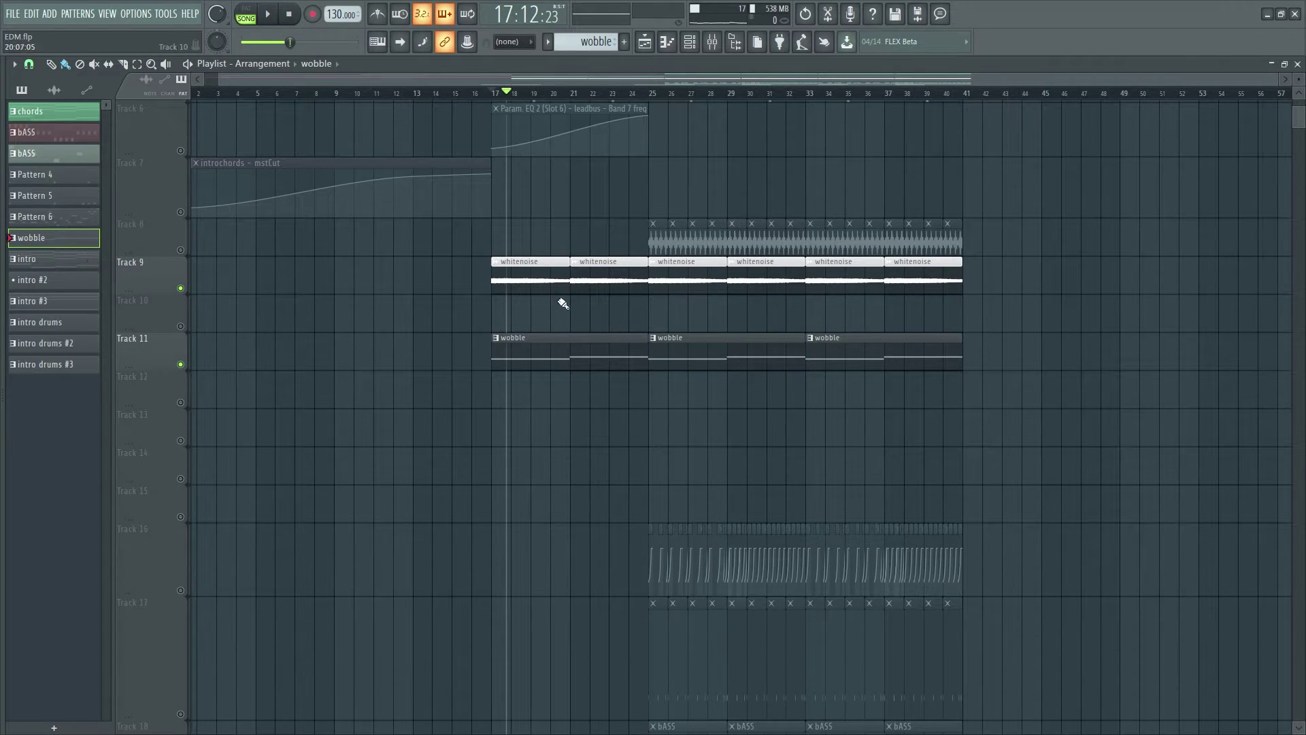
{"action": "left_click", "coordinate": [180, 288]}
{"action": "left_click", "coordinate": [181, 364]}
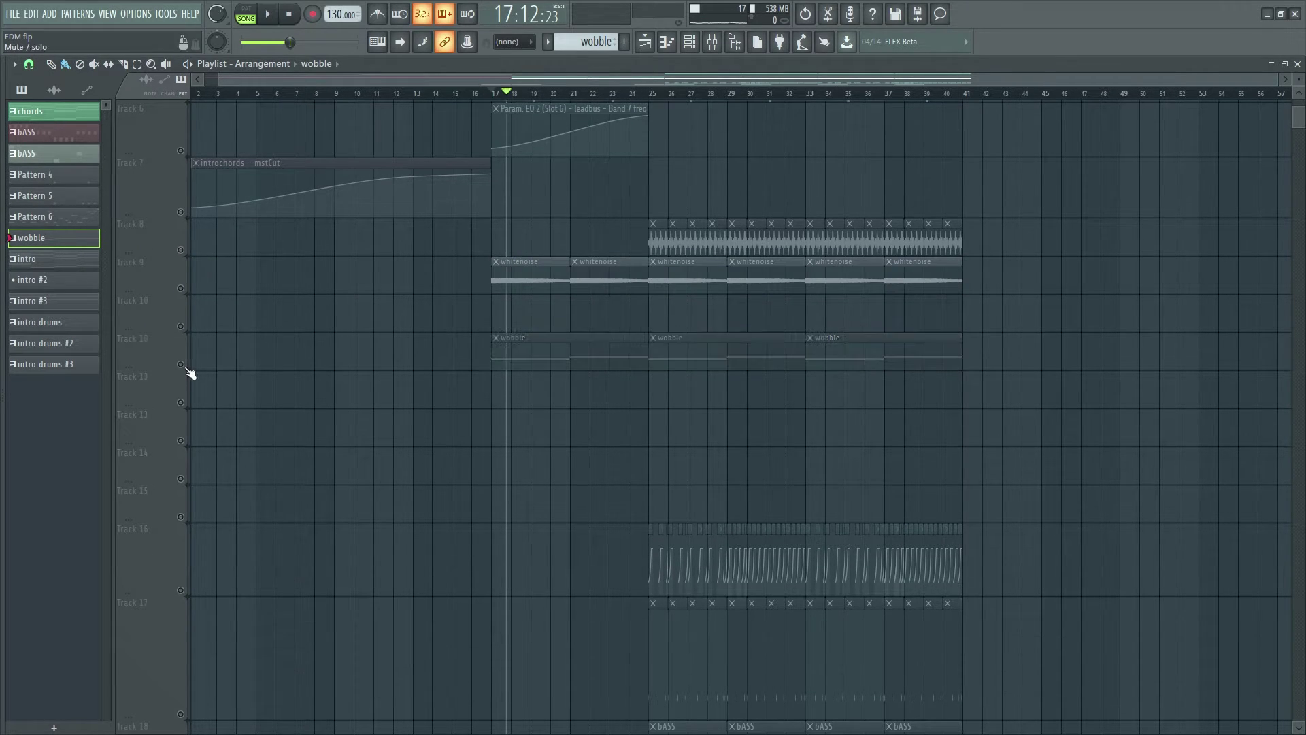
{"action": "left_click", "coordinate": [180, 250]}
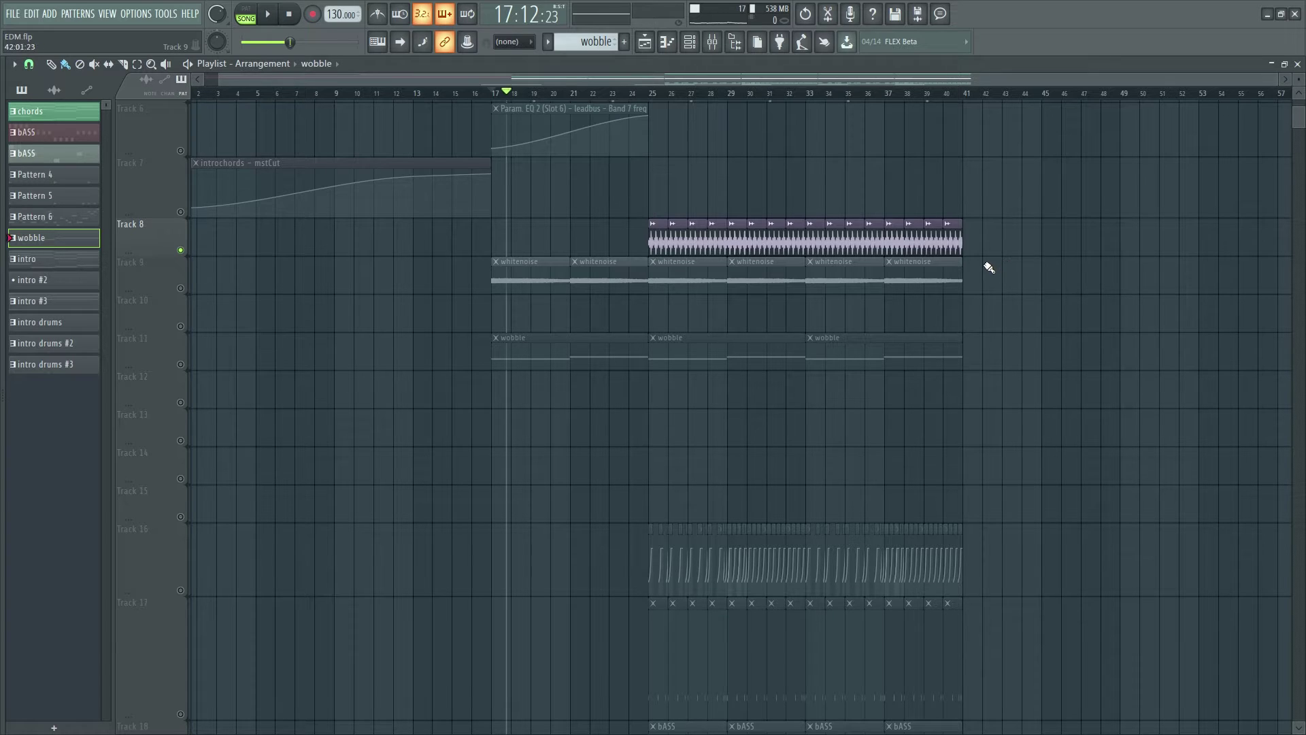
Play the isolated drop_loop_hh2 clips on track 8 from bar 25, then stop playback.
{"action": "key", "text": "space"}
{"action": "scroll", "coordinate": [717, 263], "scroll_direction": "up", "scroll_amount": 3}
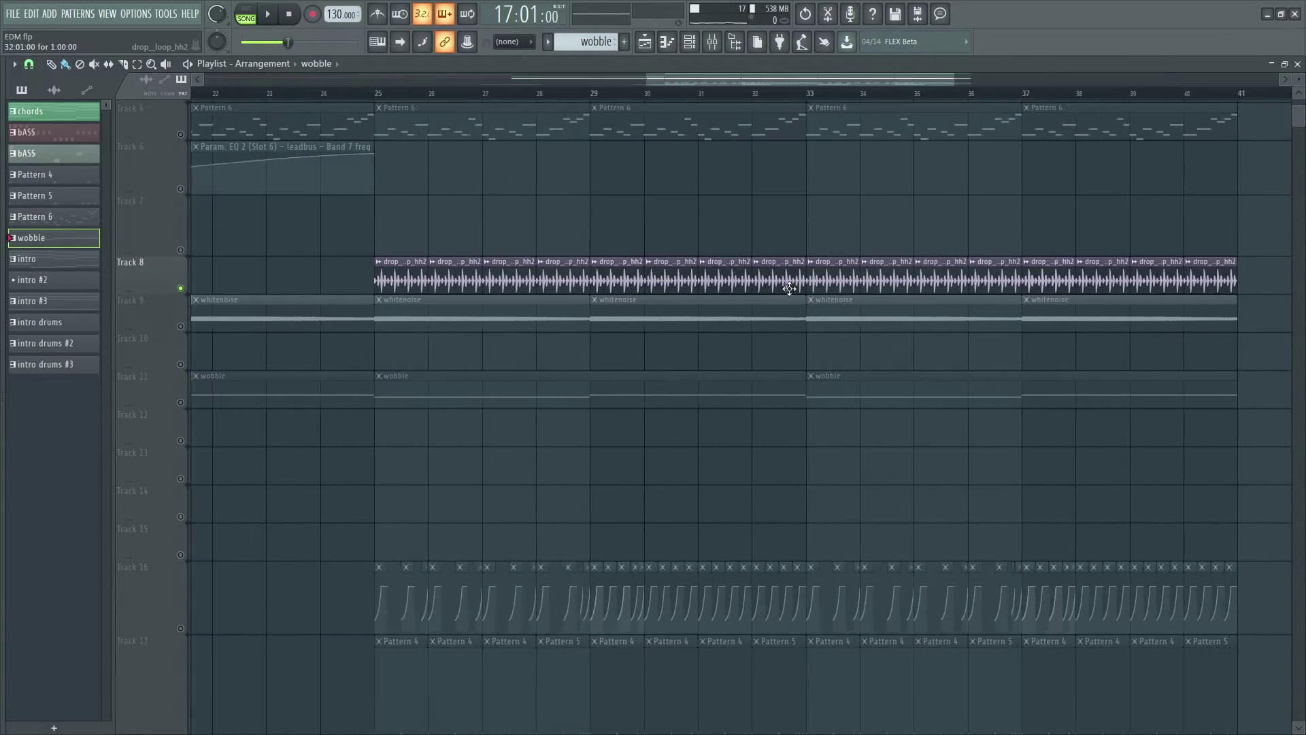
{"action": "left_click_drag", "start_coordinate": [713, 83], "coordinate": [635, 83]}
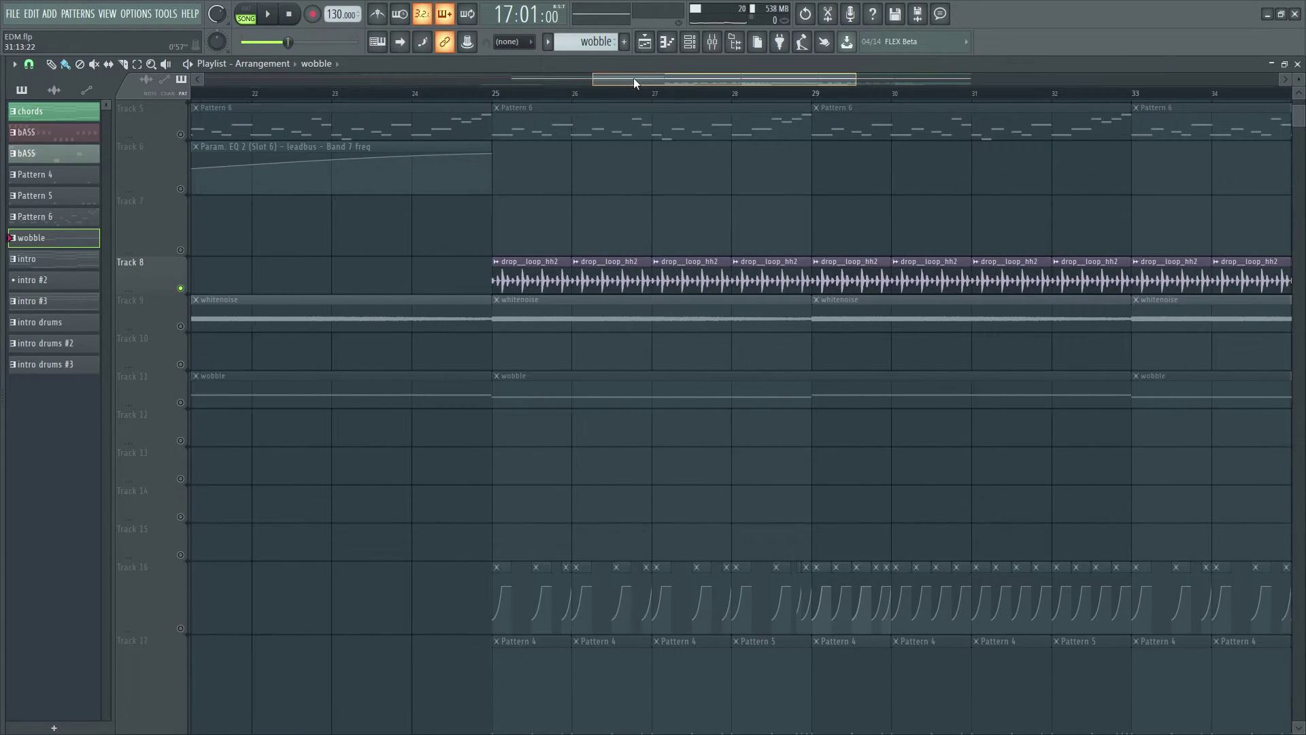
{"action": "left_click", "coordinate": [501, 96]}
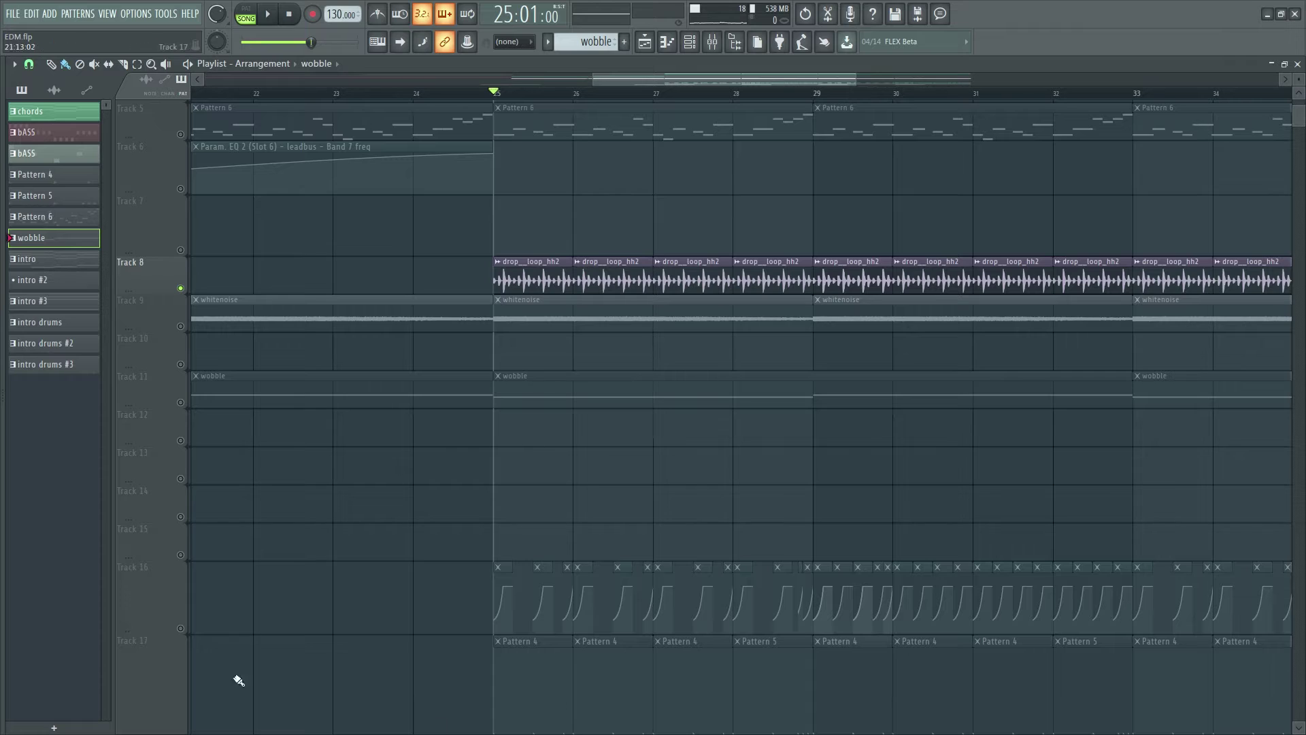
{"action": "key", "text": "space"}
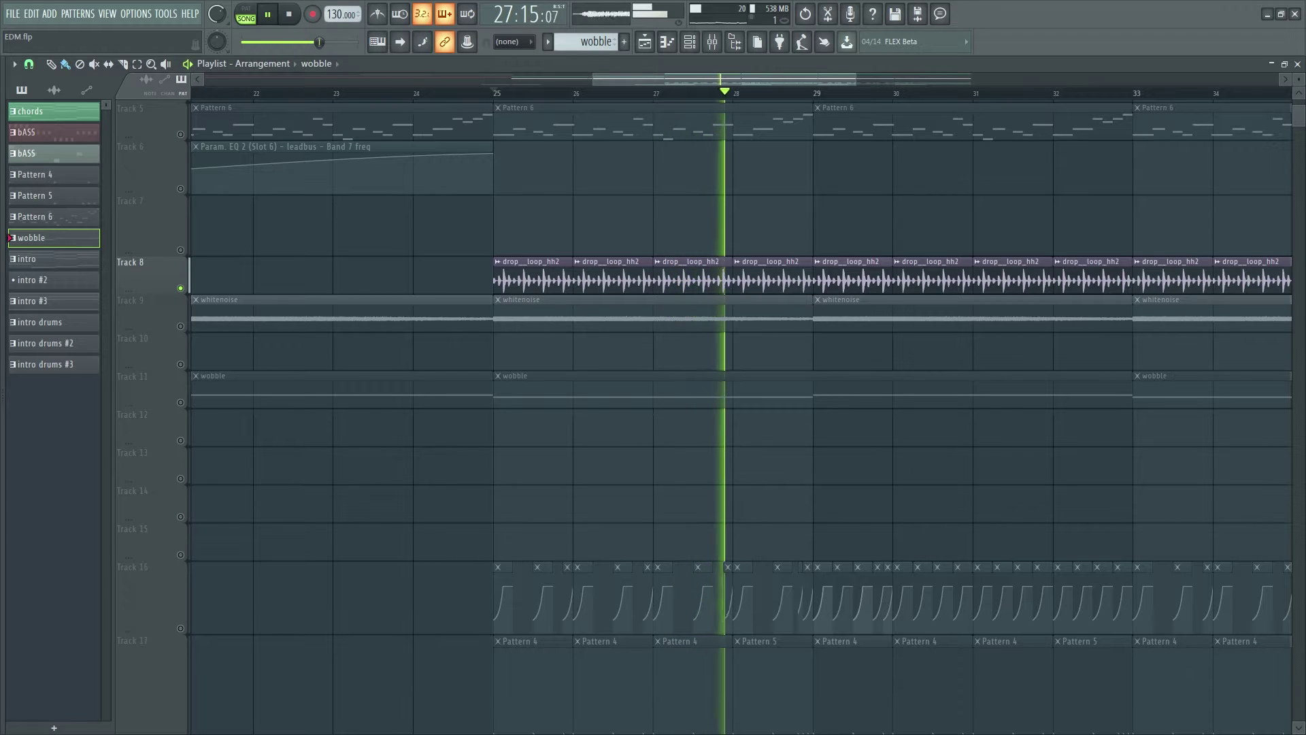
{"action": "key", "text": "space"}
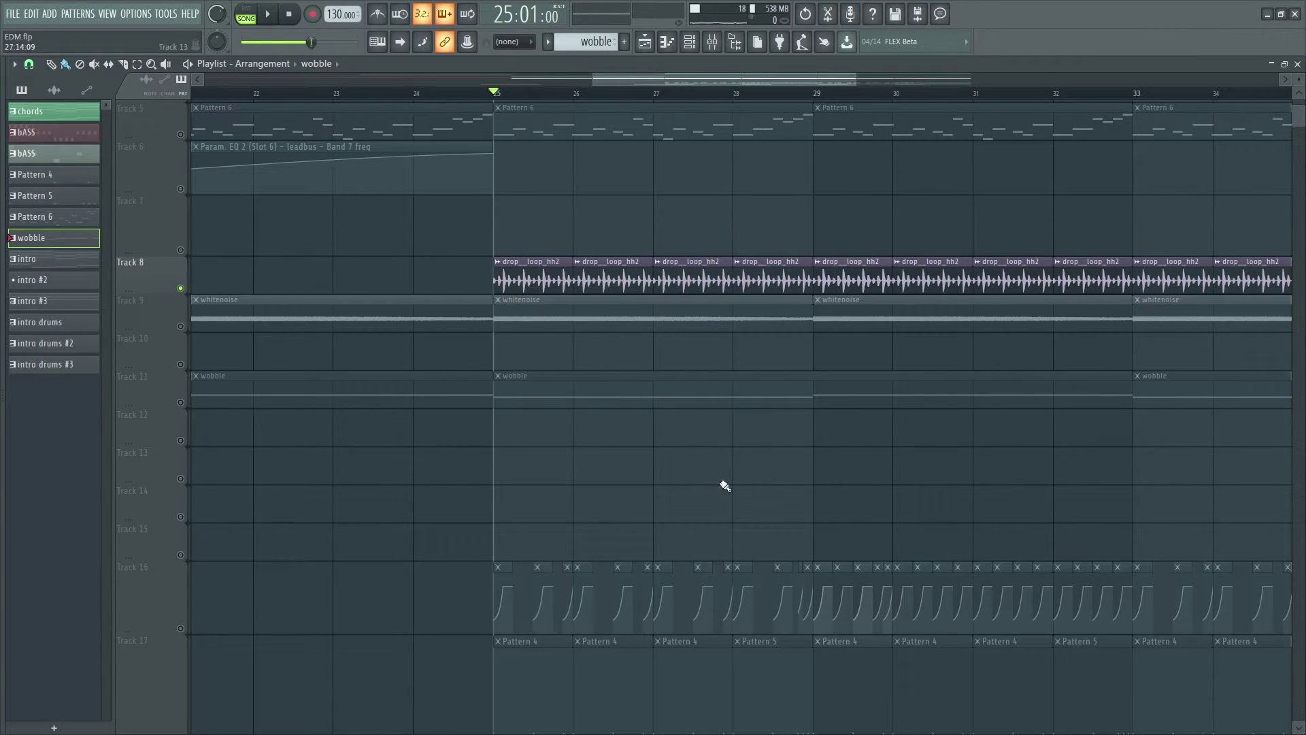
Show the channel rack, audition the Kick 909 15 sample from its waveform, and close its sampler window.
{"action": "scroll", "coordinate": [272, 443], "scroll_direction": "down", "scroll_amount": 5}
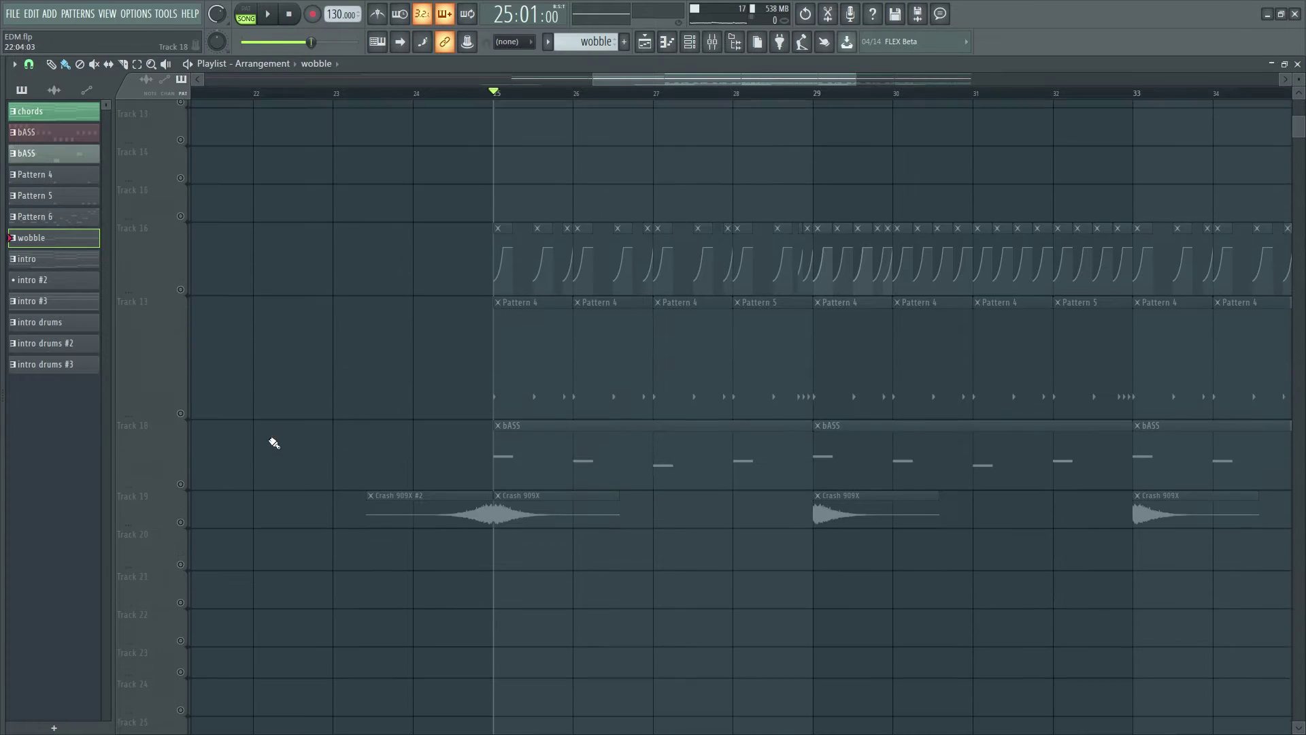
{"action": "scroll", "coordinate": [417, 378], "scroll_direction": "down", "scroll_amount": 4}
{"action": "scroll", "coordinate": [417, 377], "scroll_direction": "up", "scroll_amount": 4}
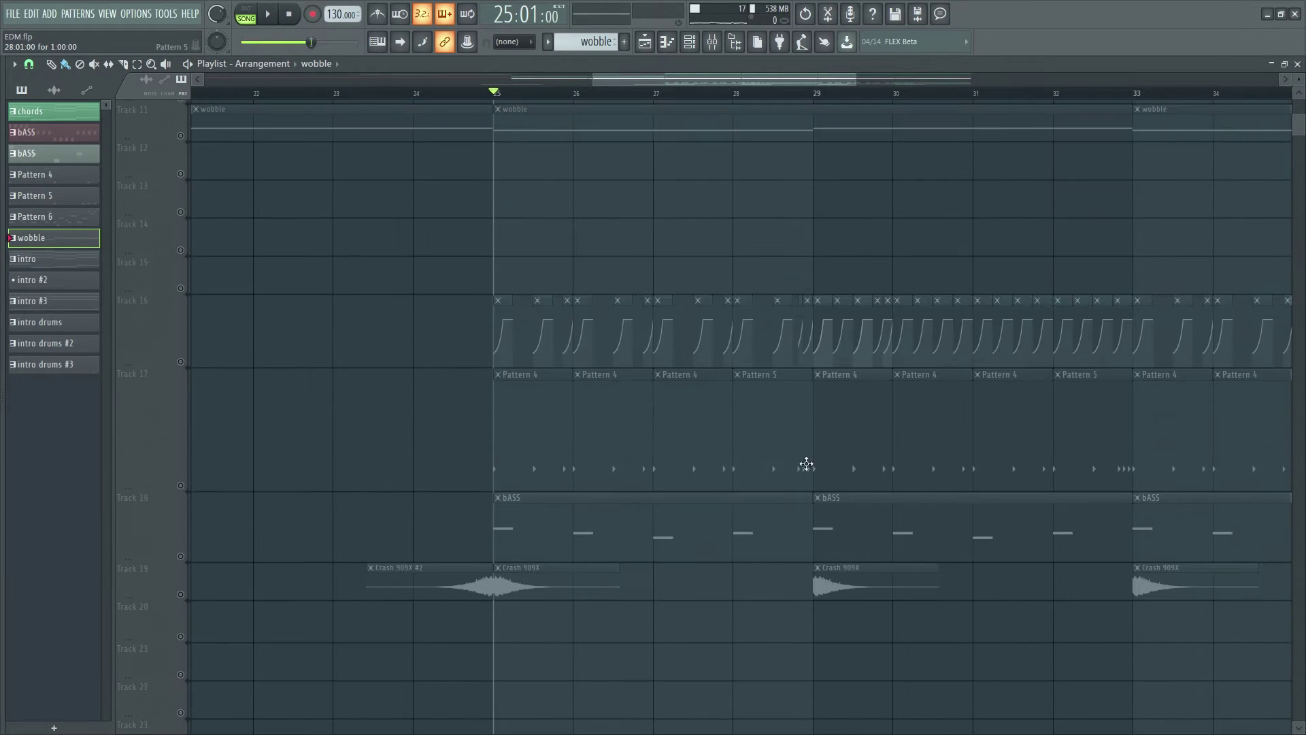
{"action": "key", "text": "F6"}
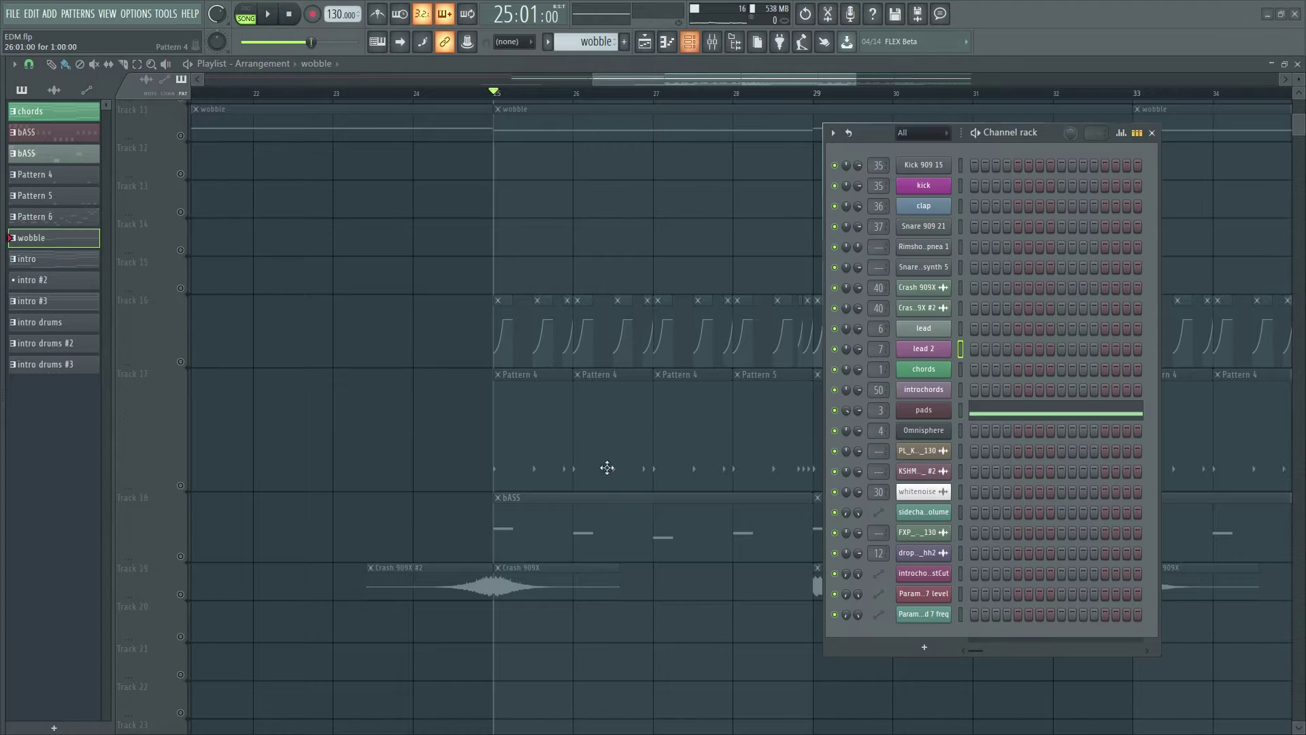
{"action": "left_click", "coordinate": [930, 185]}
{"action": "left_click", "coordinate": [321, 412]}
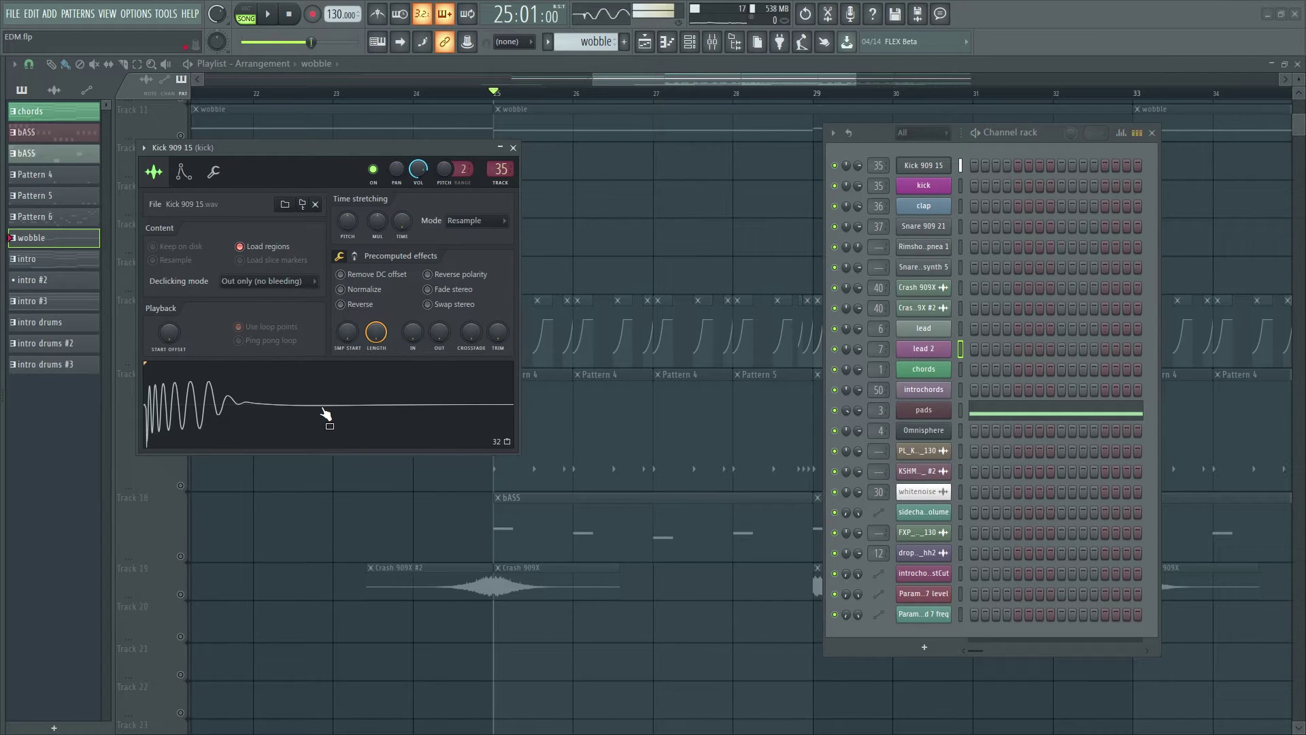
{"action": "left_click", "coordinate": [321, 412]}
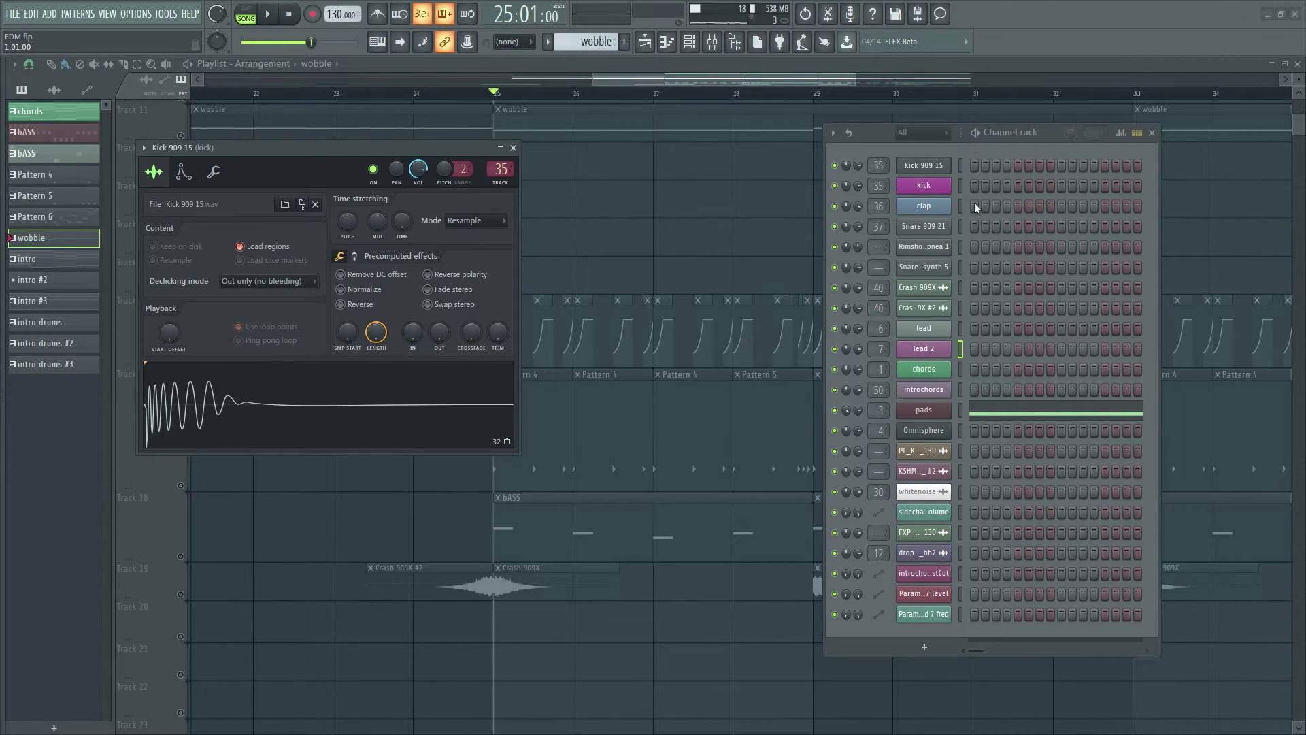
{"action": "left_click", "coordinate": [513, 147]}
Select Pattern 4 to show its drum steps and audition the kick channel's KSHMR punchy kick sample several times.
{"action": "left_click", "coordinate": [761, 347]}
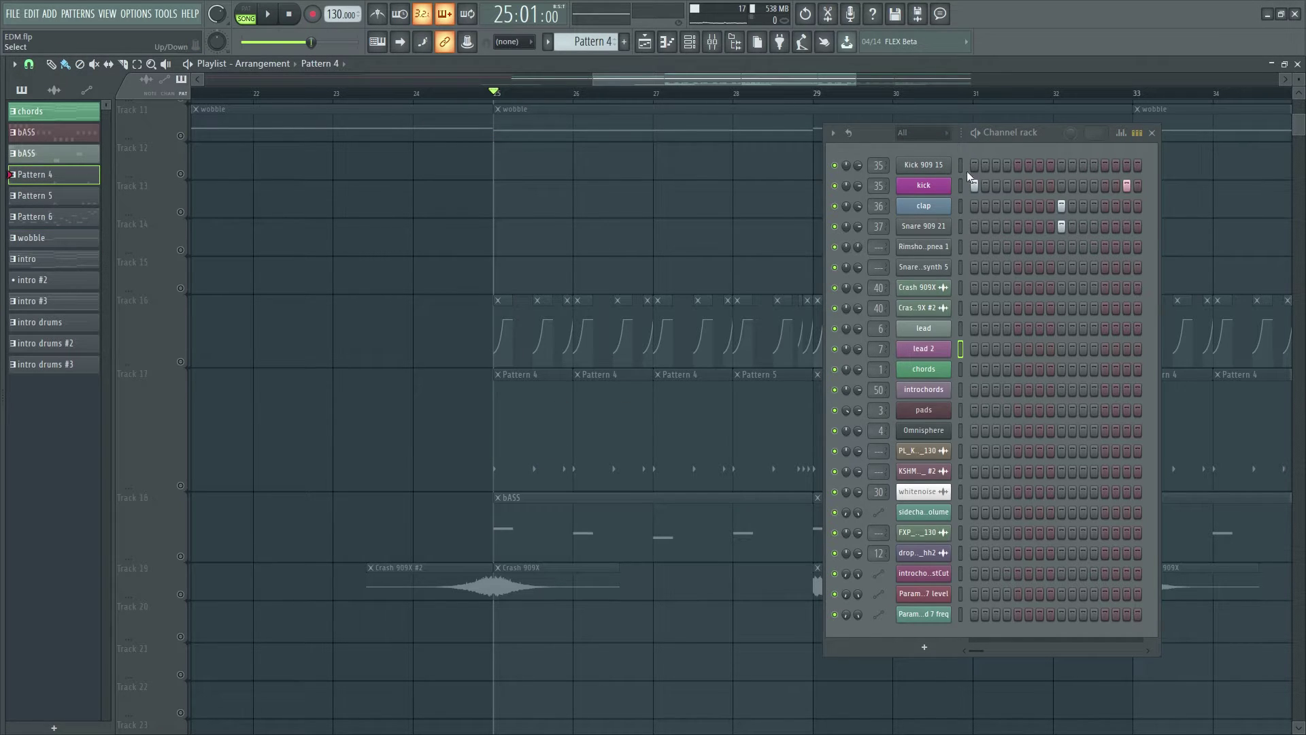
{"action": "left_click", "coordinate": [939, 186]}
{"action": "left_click", "coordinate": [325, 453]}
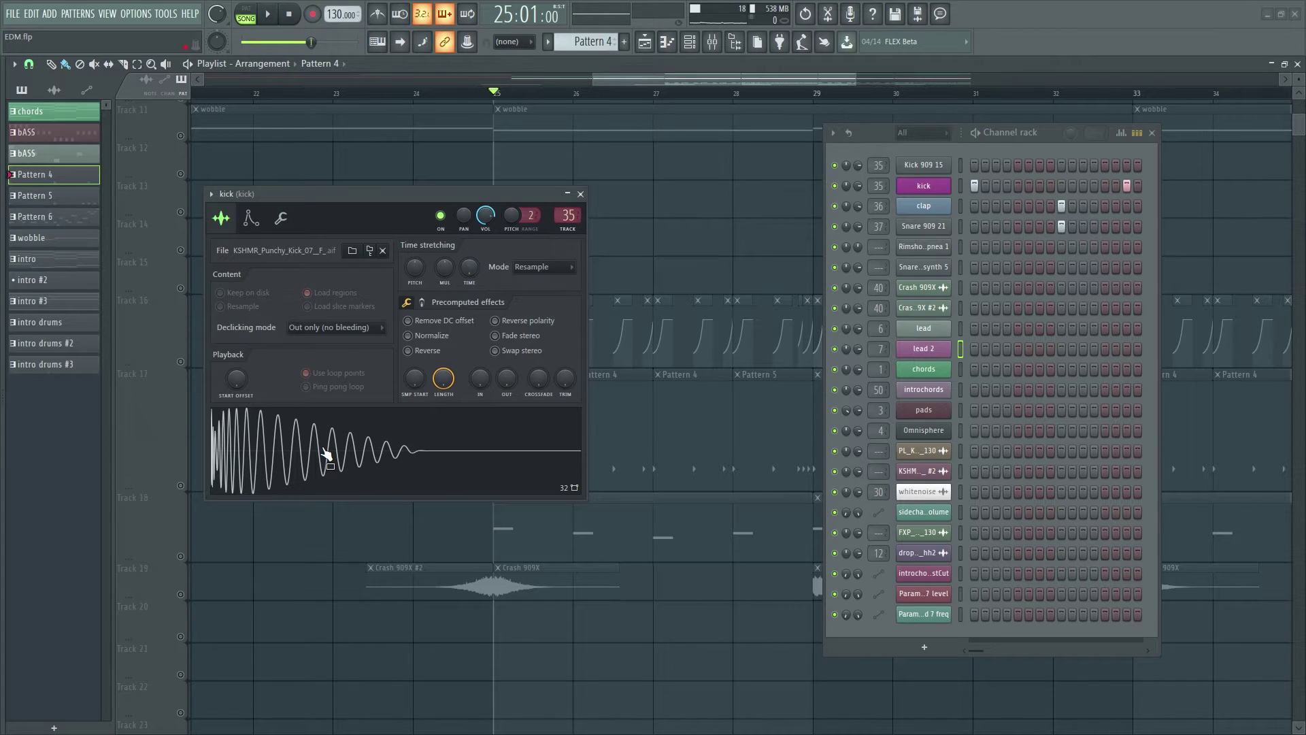
{"action": "left_click", "coordinate": [325, 453]}
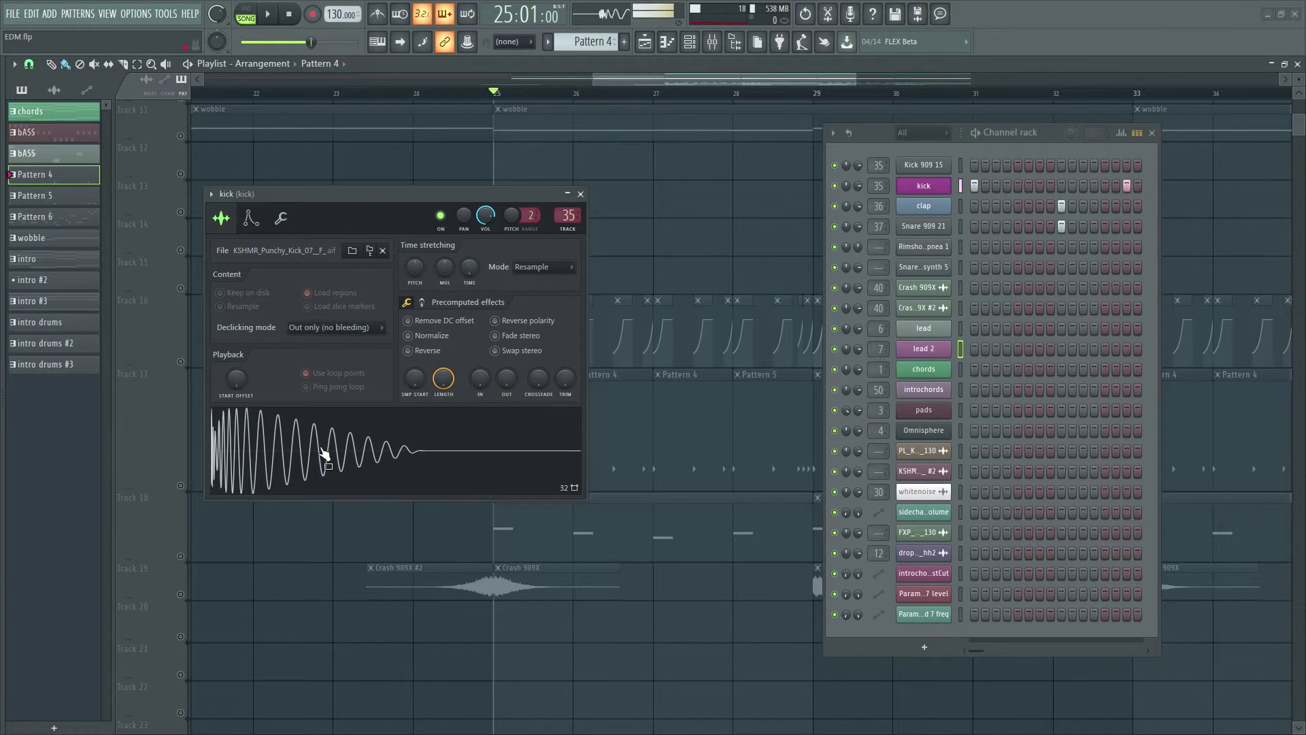
{"action": "left_click", "coordinate": [405, 452]}
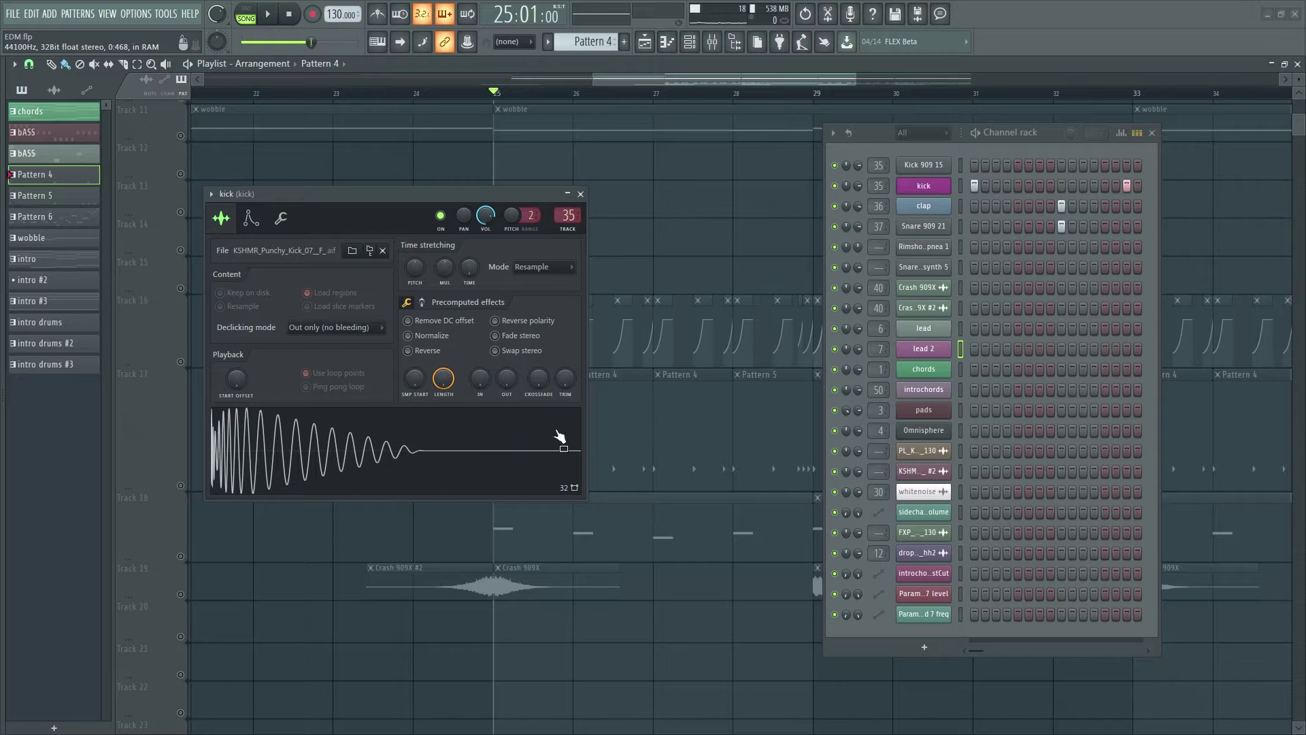
Audition the clap channel's KSHMR clap sample and the Snare 909 21 sample from their waveforms.
{"action": "left_click", "coordinate": [938, 205]}
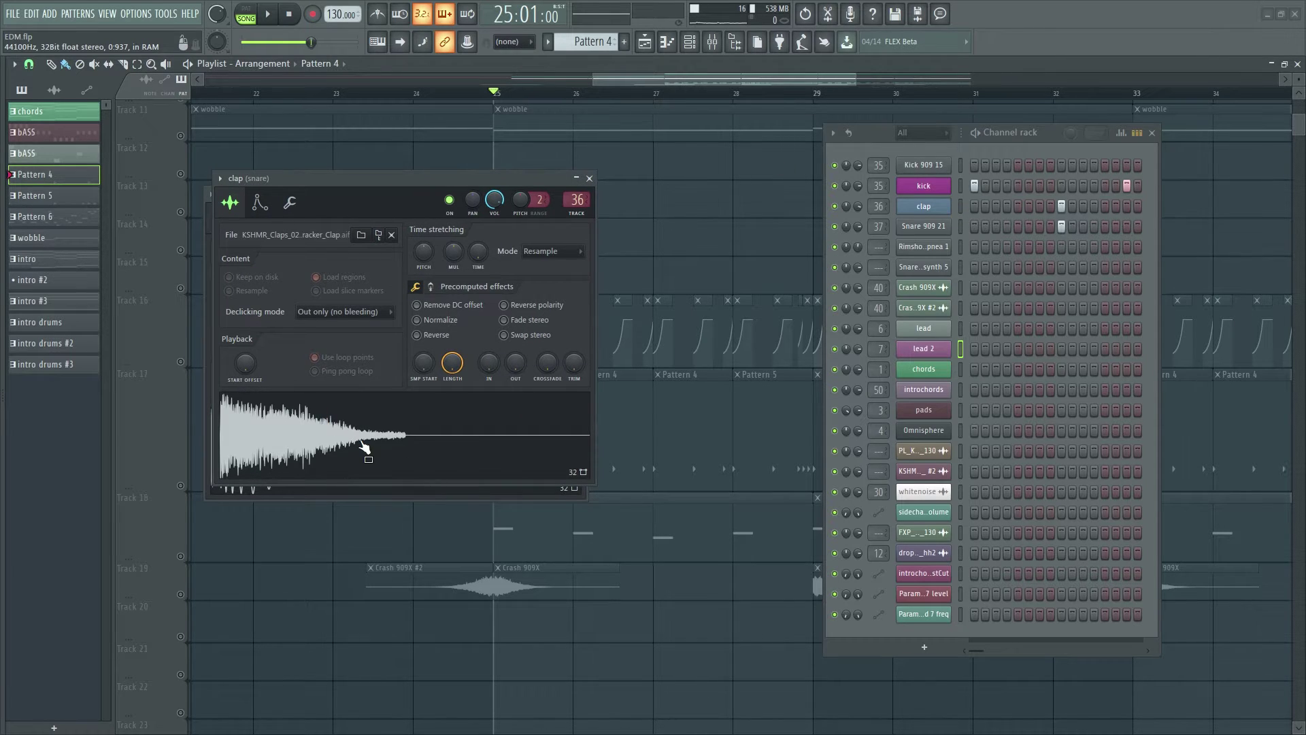
{"action": "left_click", "coordinate": [330, 432]}
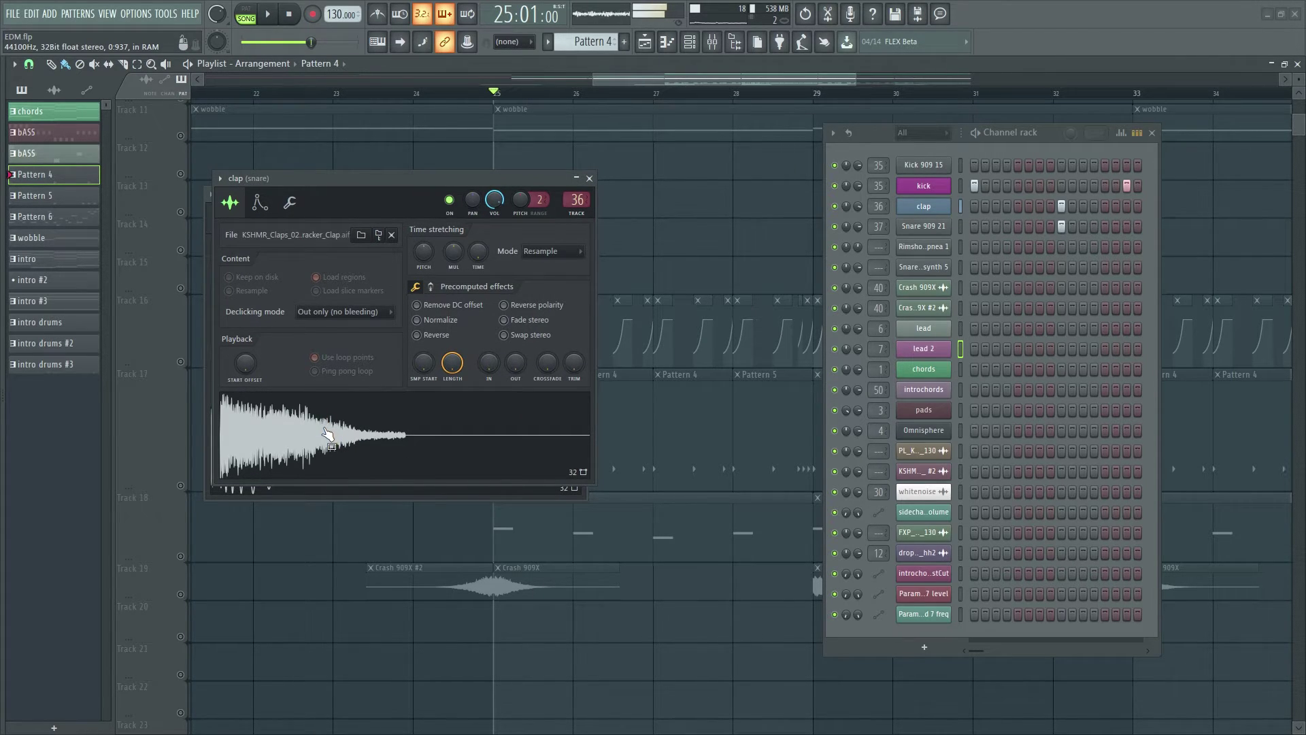
{"action": "left_click", "coordinate": [923, 227]}
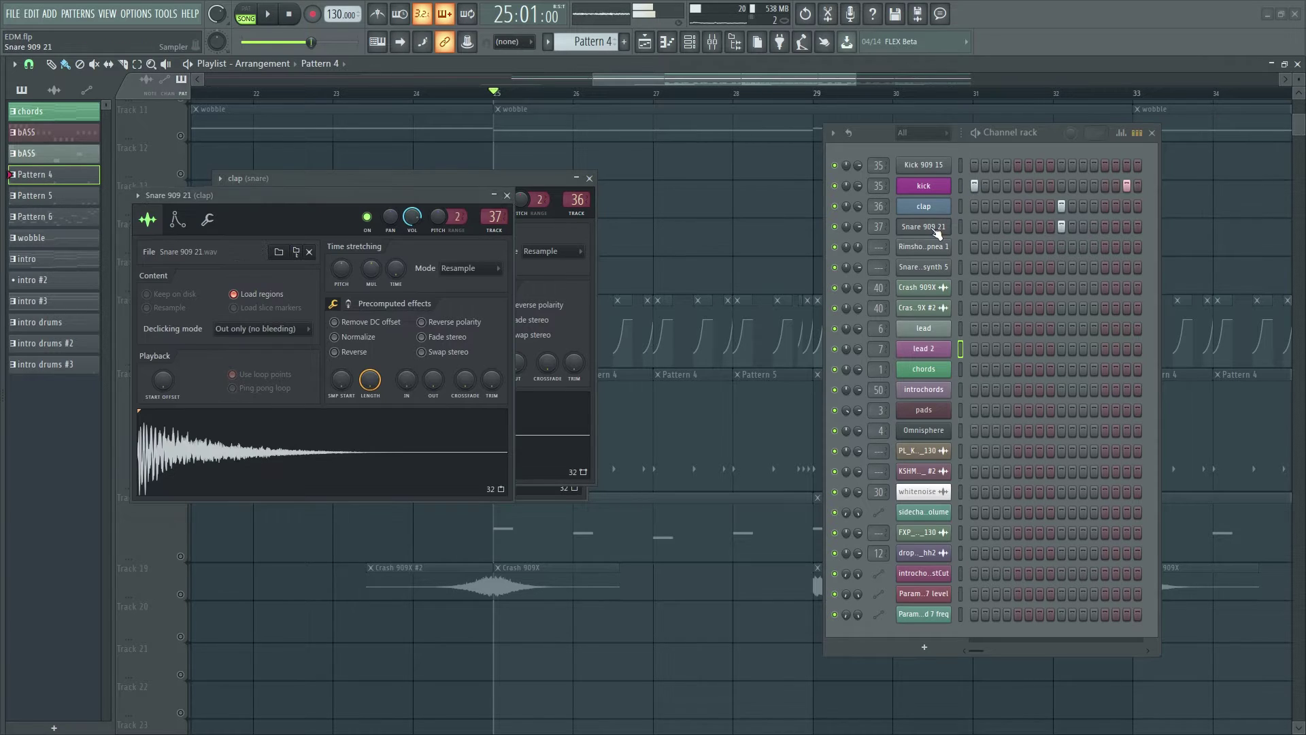
{"action": "left_click", "coordinate": [257, 457]}
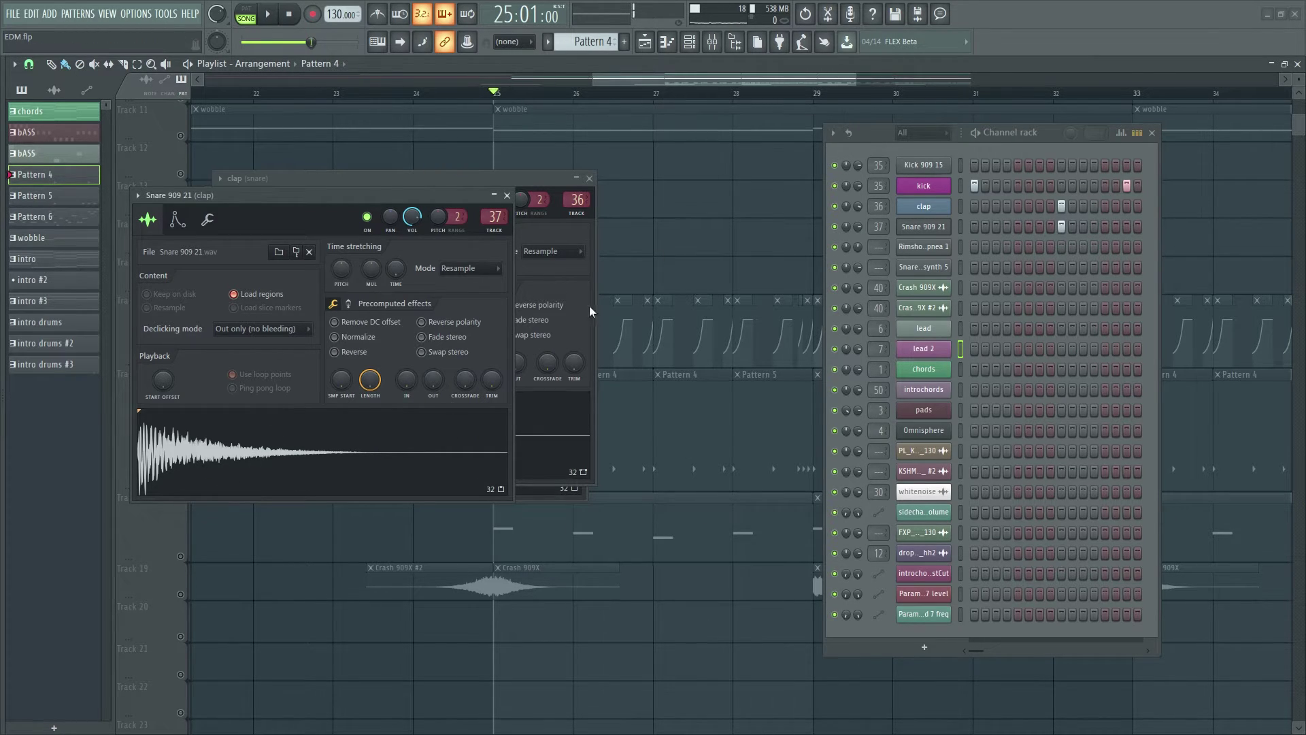
Close the snare, clap and kick sampler windows and hide the channel rack.
{"action": "left_click", "coordinate": [507, 196]}
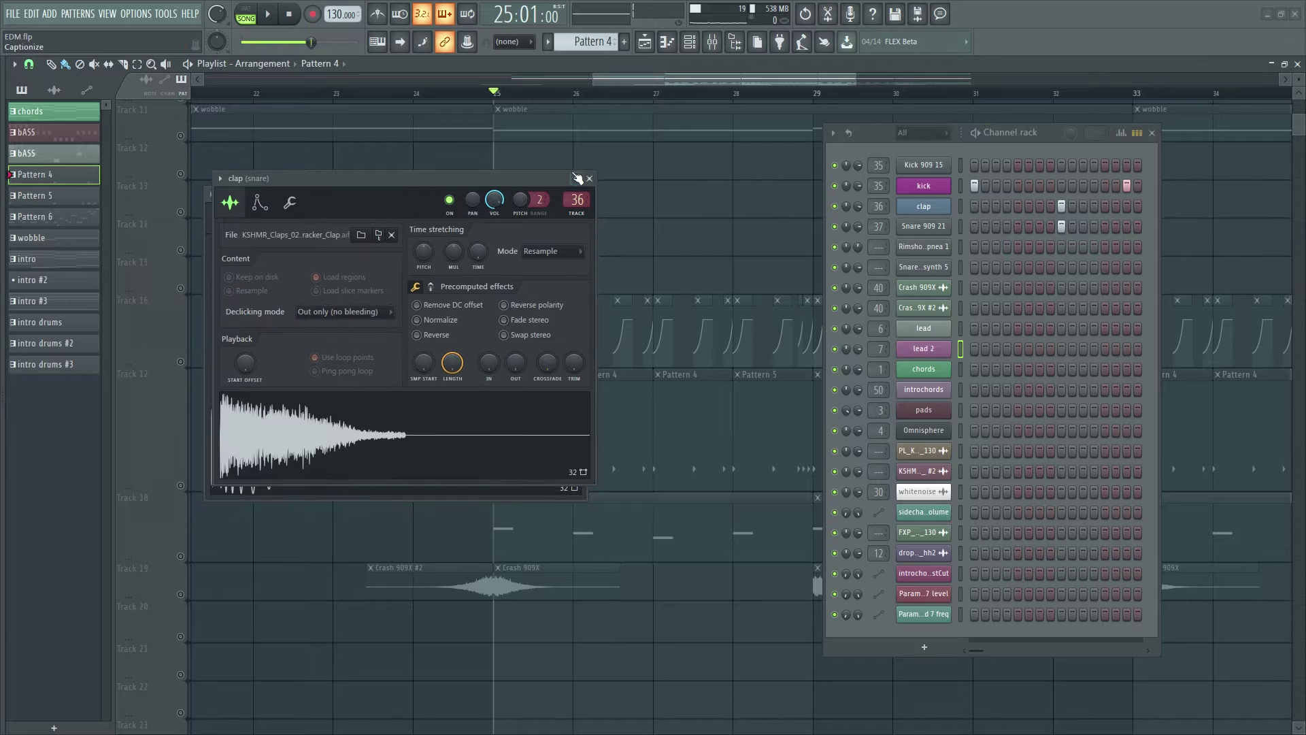
{"action": "left_click", "coordinate": [590, 179]}
{"action": "left_click", "coordinate": [582, 194]}
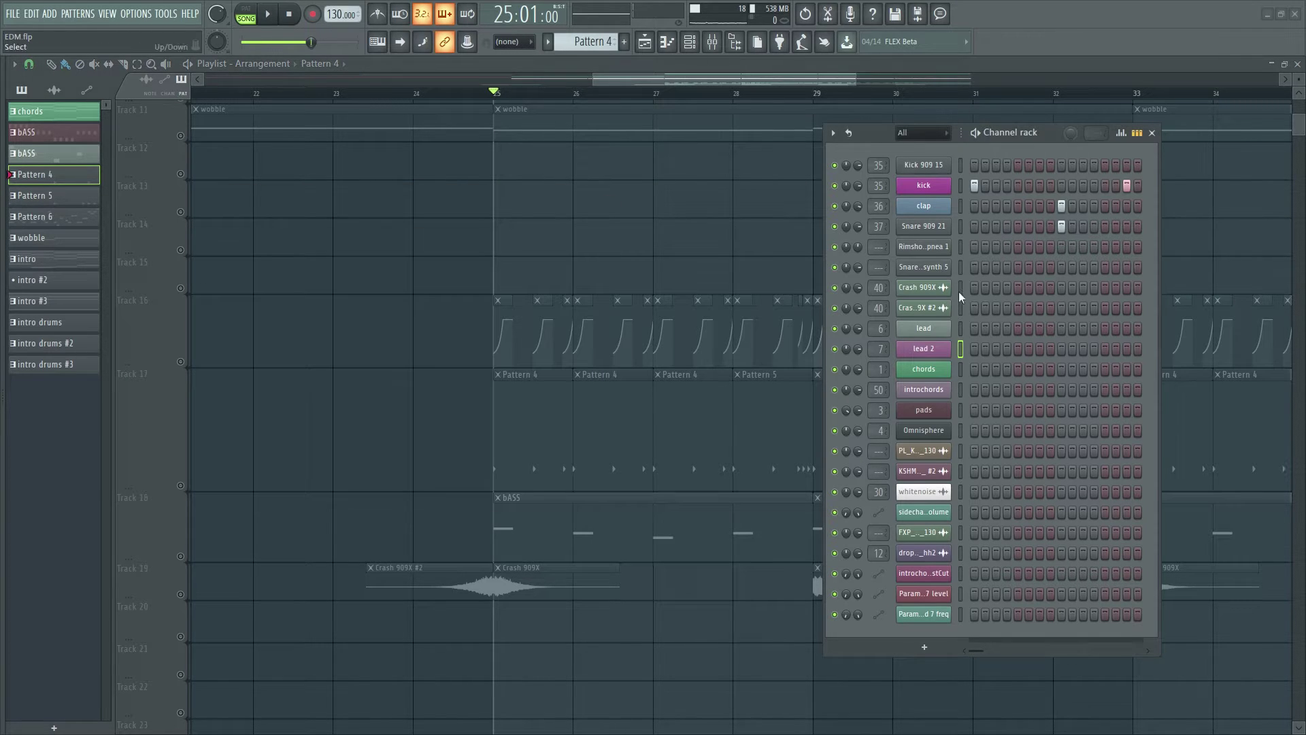
{"action": "left_click", "coordinate": [1151, 132]}
Unmute track 17 with the Pattern 4 and Pattern 5 drum clips.
{"action": "scroll", "coordinate": [423, 356], "scroll_direction": "up", "scroll_amount": 4}
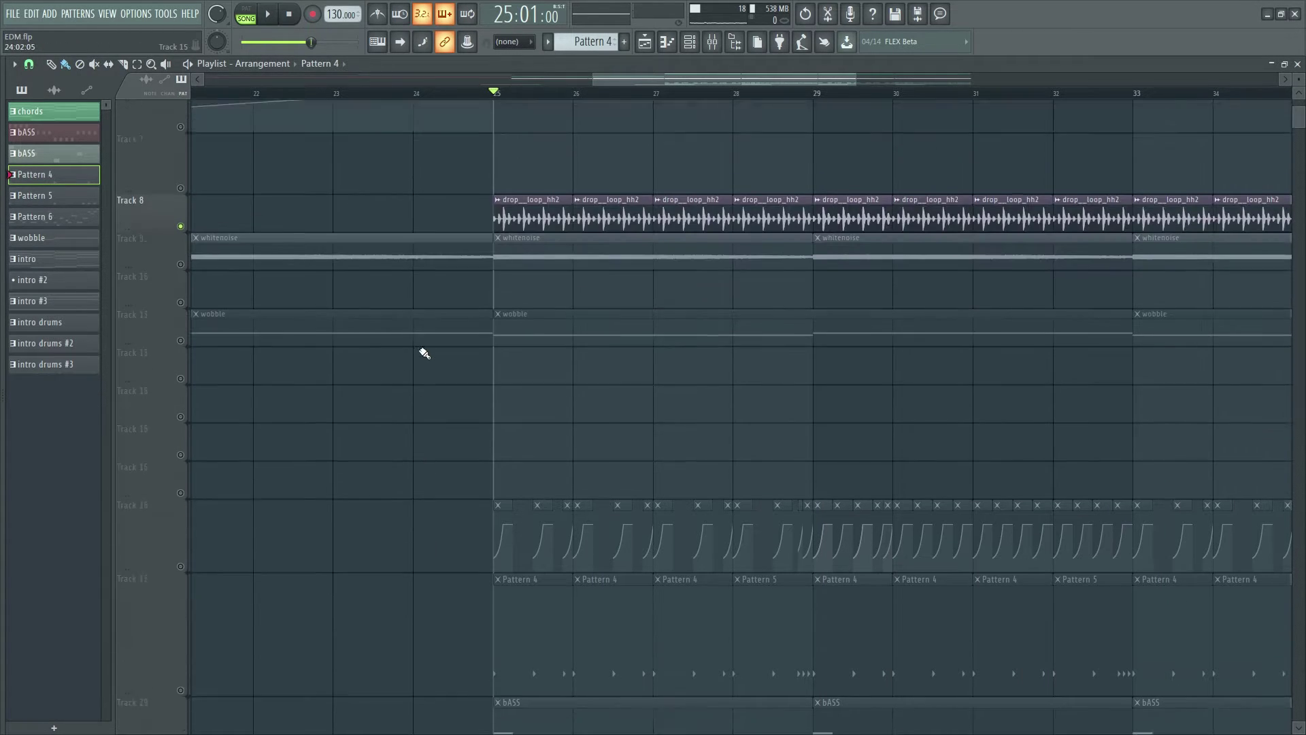
{"action": "scroll", "coordinate": [803, 162], "scroll_direction": "down", "scroll_amount": 1}
{"action": "scroll", "coordinate": [341, 165], "scroll_direction": "down", "scroll_amount": 4}
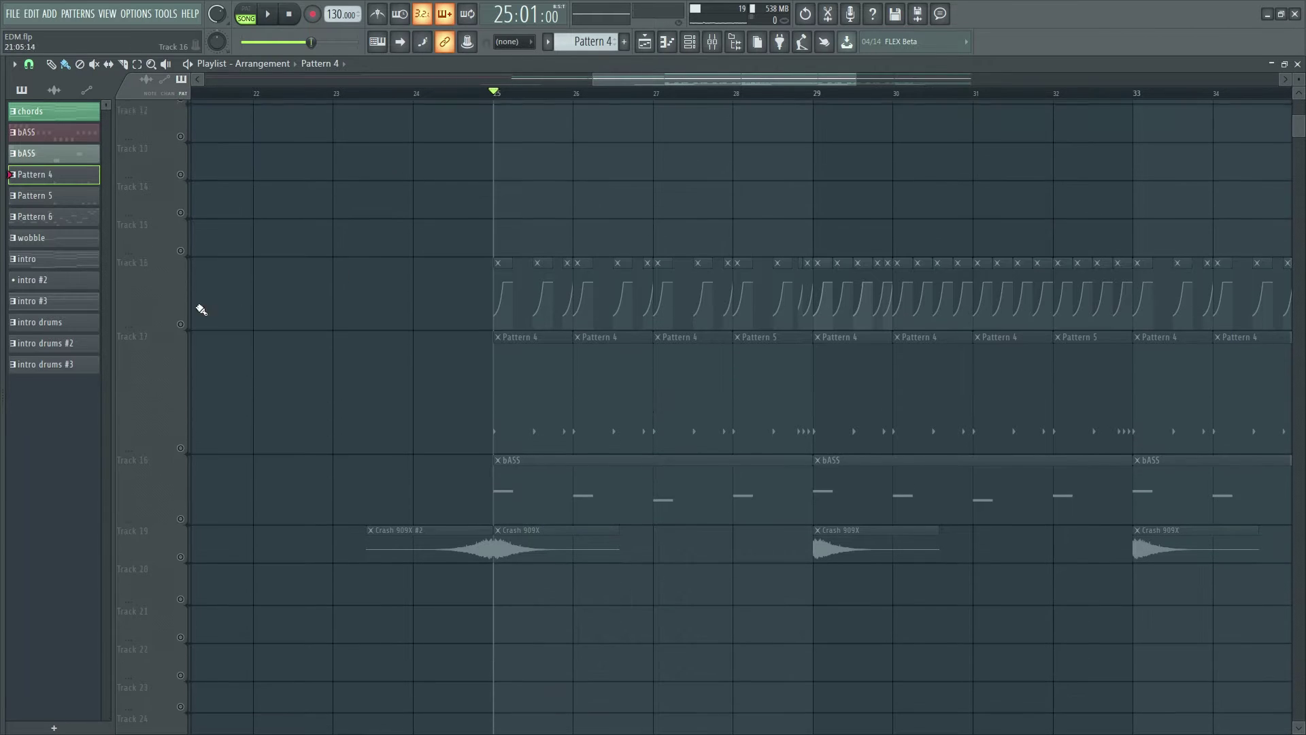
{"action": "left_click", "coordinate": [180, 447]}
Play the drop loop on track 8 together with the drum patterns from bar 25, then stop playback.
{"action": "scroll", "coordinate": [574, 393], "scroll_direction": "up", "scroll_amount": 5}
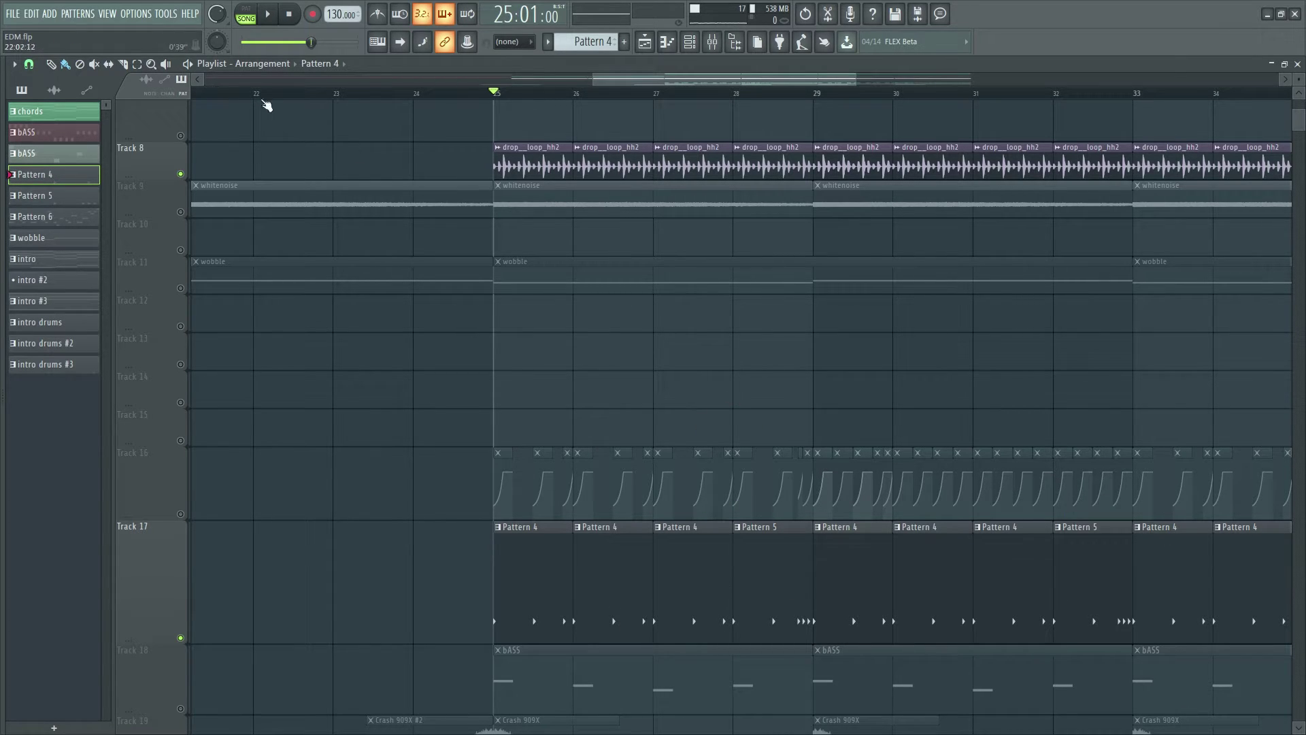
{"action": "scroll", "coordinate": [579, 370], "scroll_direction": "up", "scroll_amount": 4}
{"action": "scroll", "coordinate": [569, 370], "scroll_direction": "down", "scroll_amount": 3}
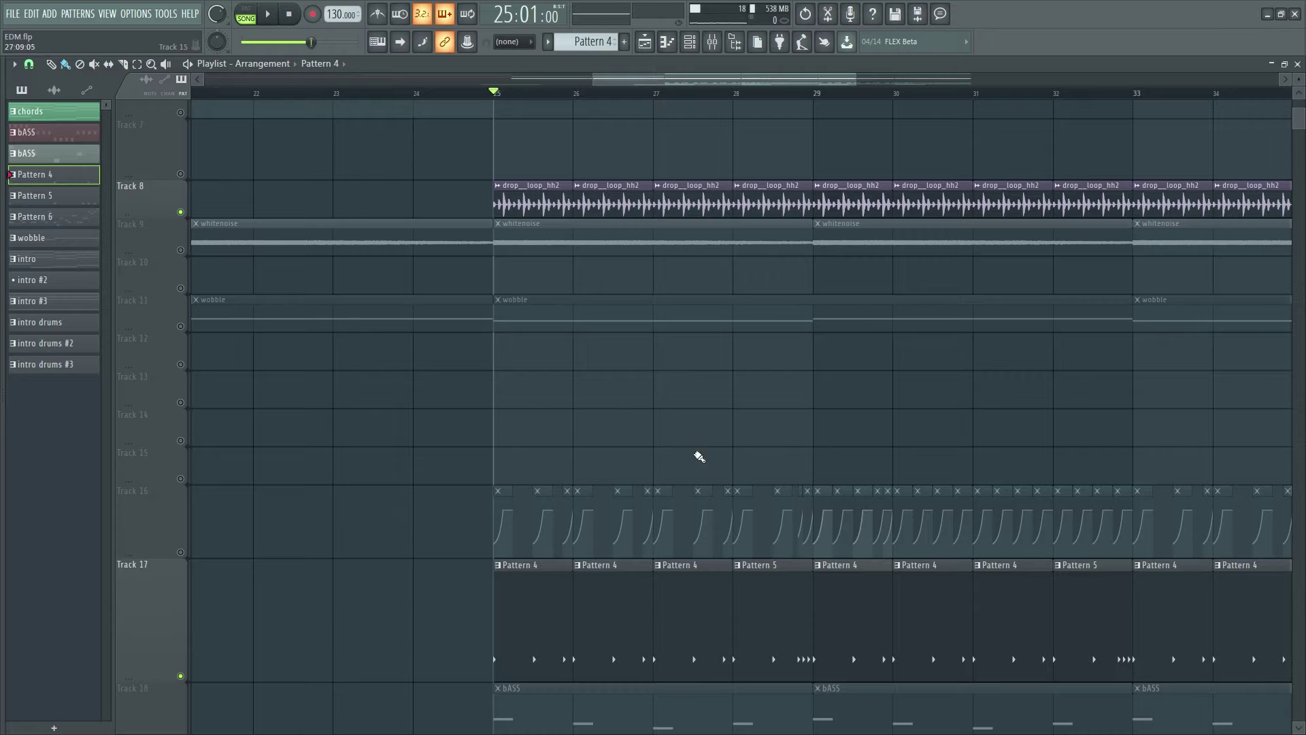
{"action": "left_click", "coordinate": [270, 17]}
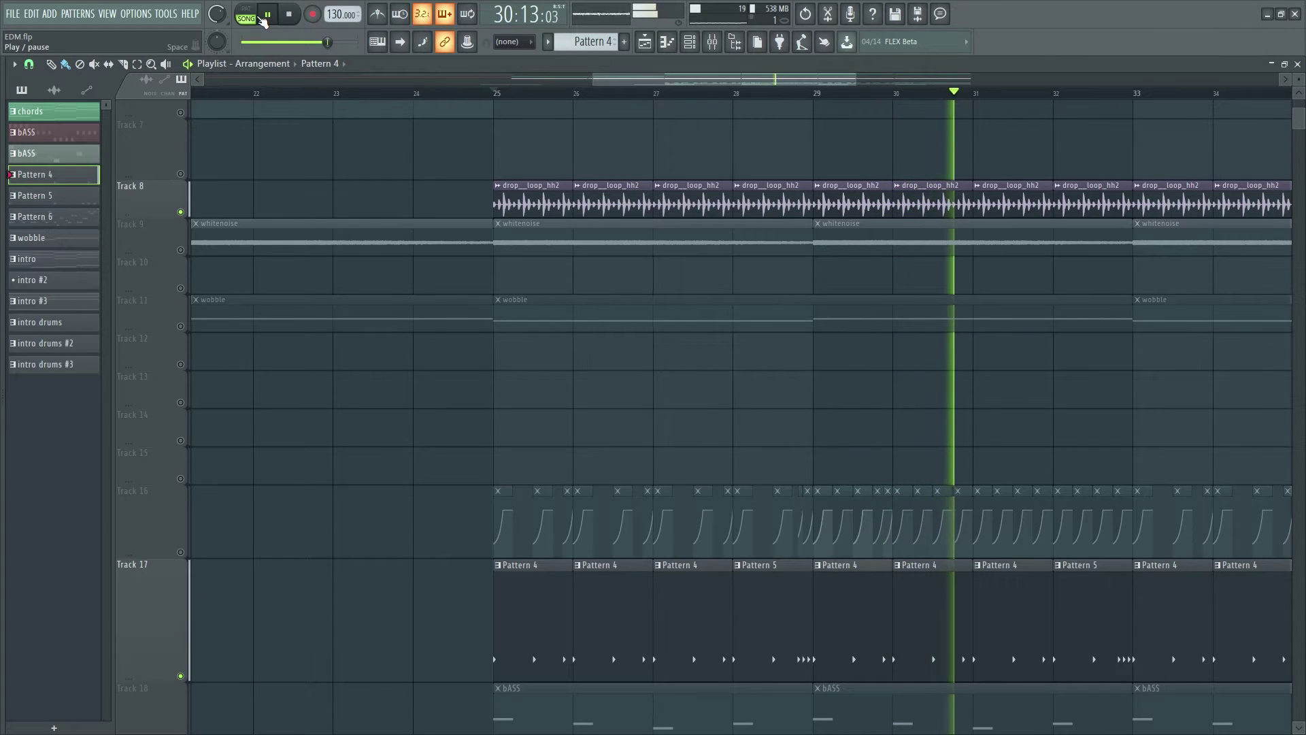
{"action": "left_click", "coordinate": [266, 17]}
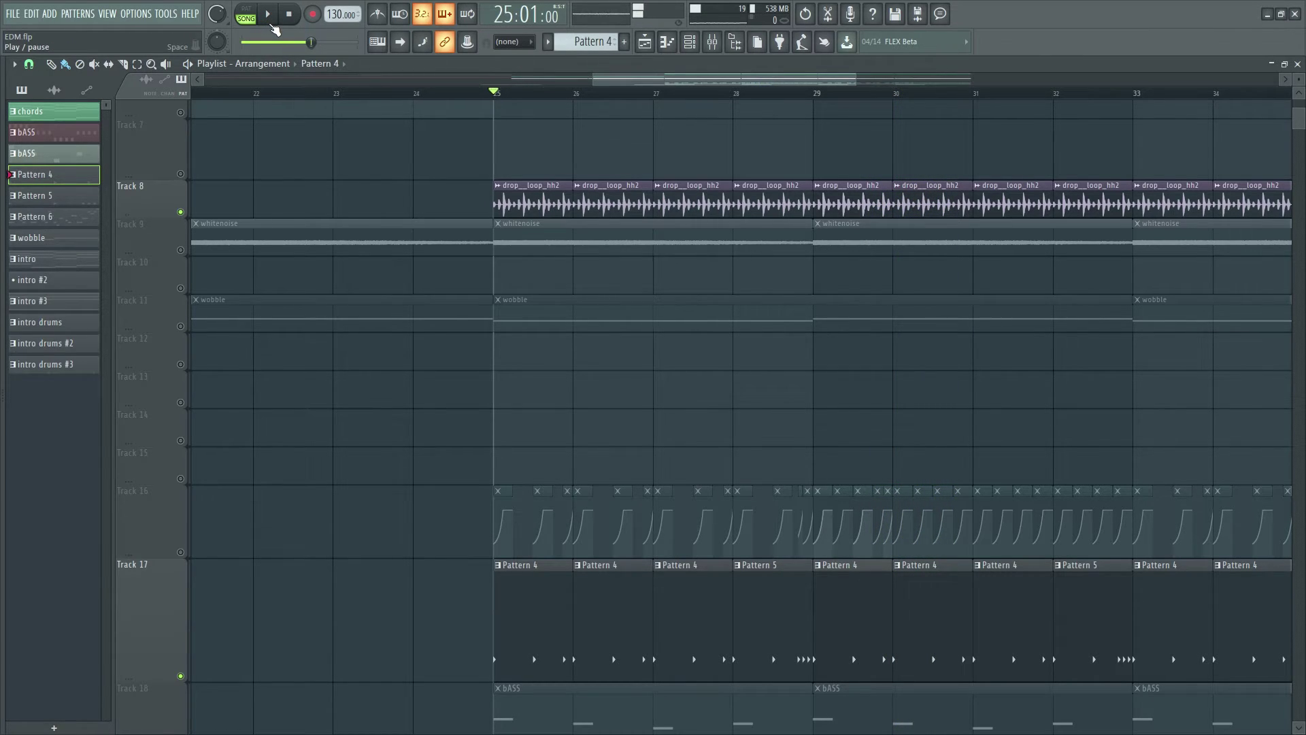
Show the mixer and examine the effects and routing of the kick, snare, clap and Insert 38 tracks.
{"action": "key", "text": "F9"}
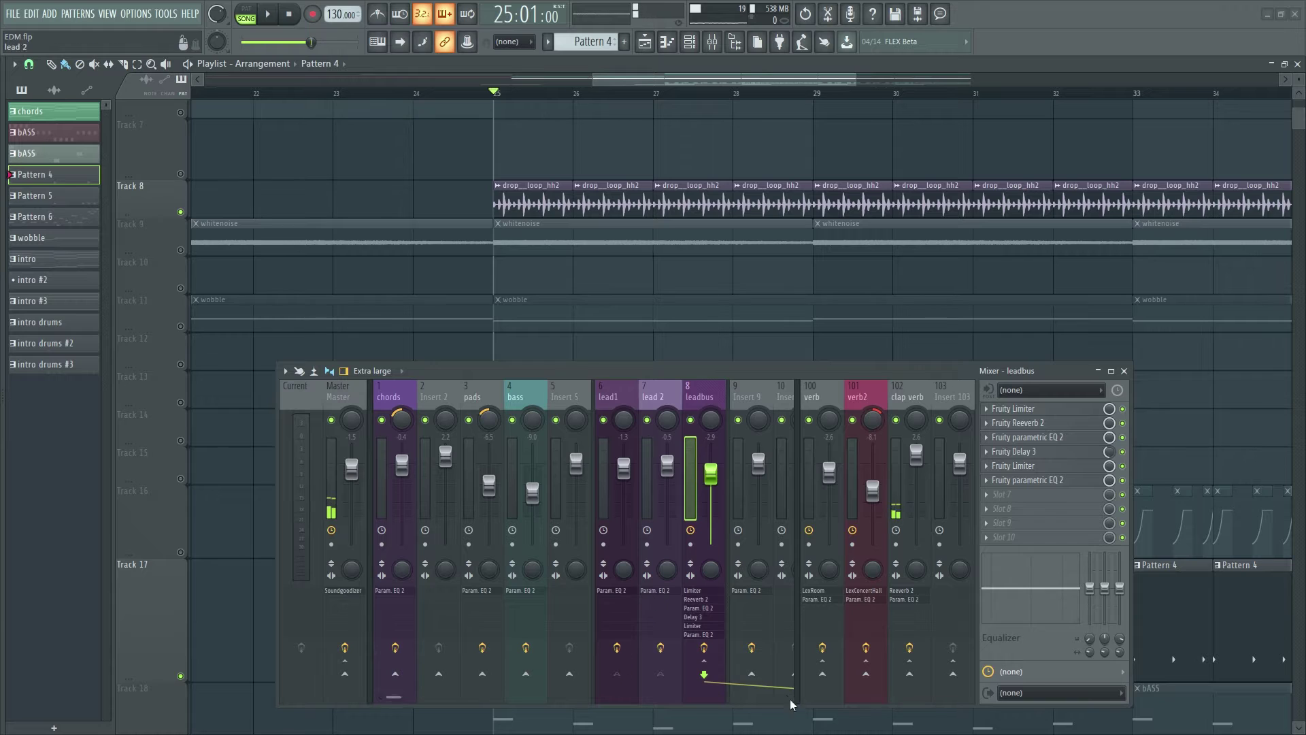
{"action": "left_click_drag", "start_coordinate": [392, 695], "coordinate": [502, 702]}
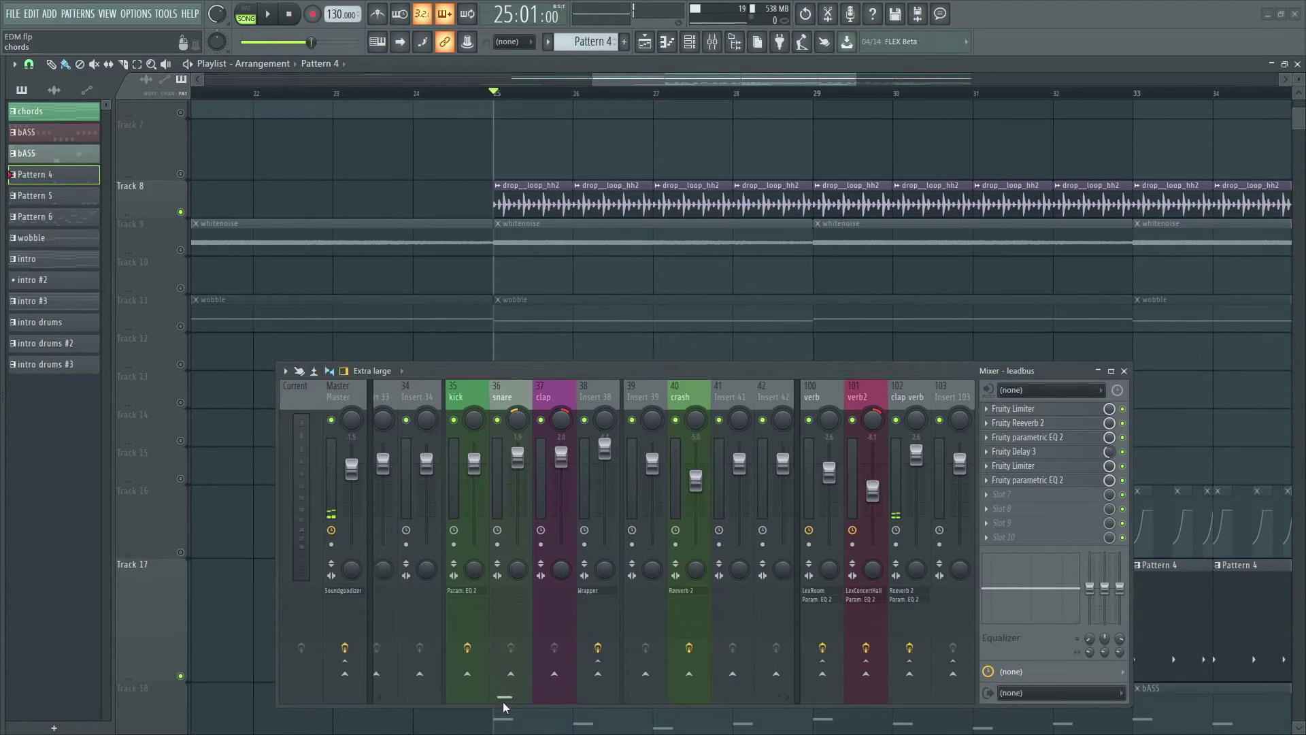
{"action": "left_click", "coordinate": [459, 390]}
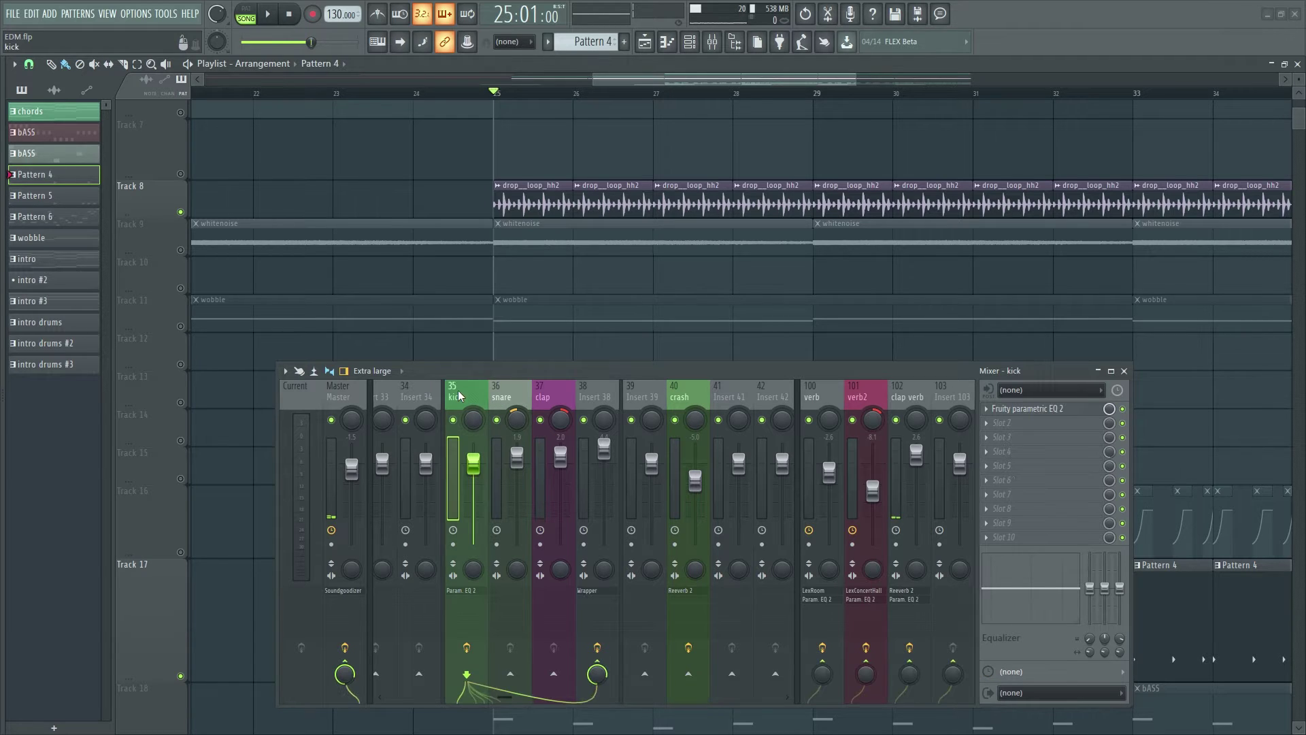
{"action": "left_click", "coordinate": [499, 387]}
{"action": "left_click", "coordinate": [544, 393]}
{"action": "left_click", "coordinate": [607, 389]}
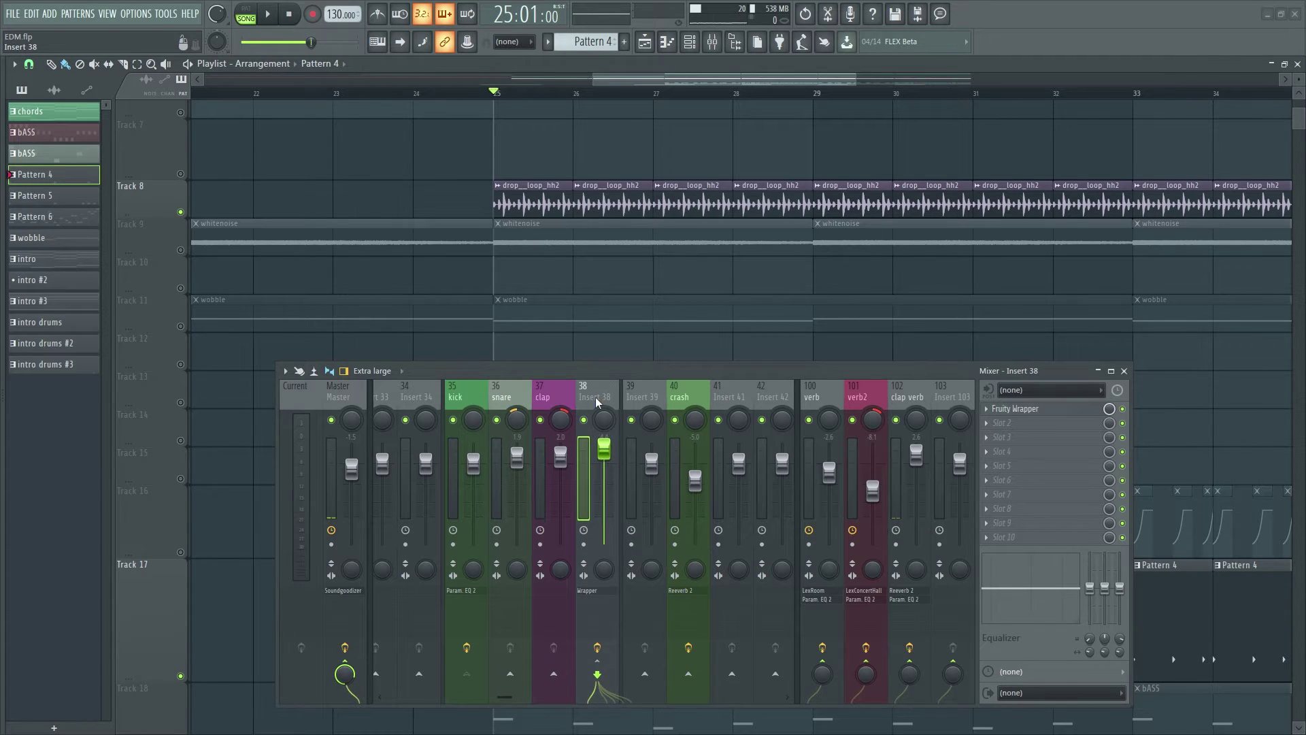
Rename mixer track 38 as Drum Bus and give it a teal colour.
{"action": "double_click", "coordinate": [590, 397]}
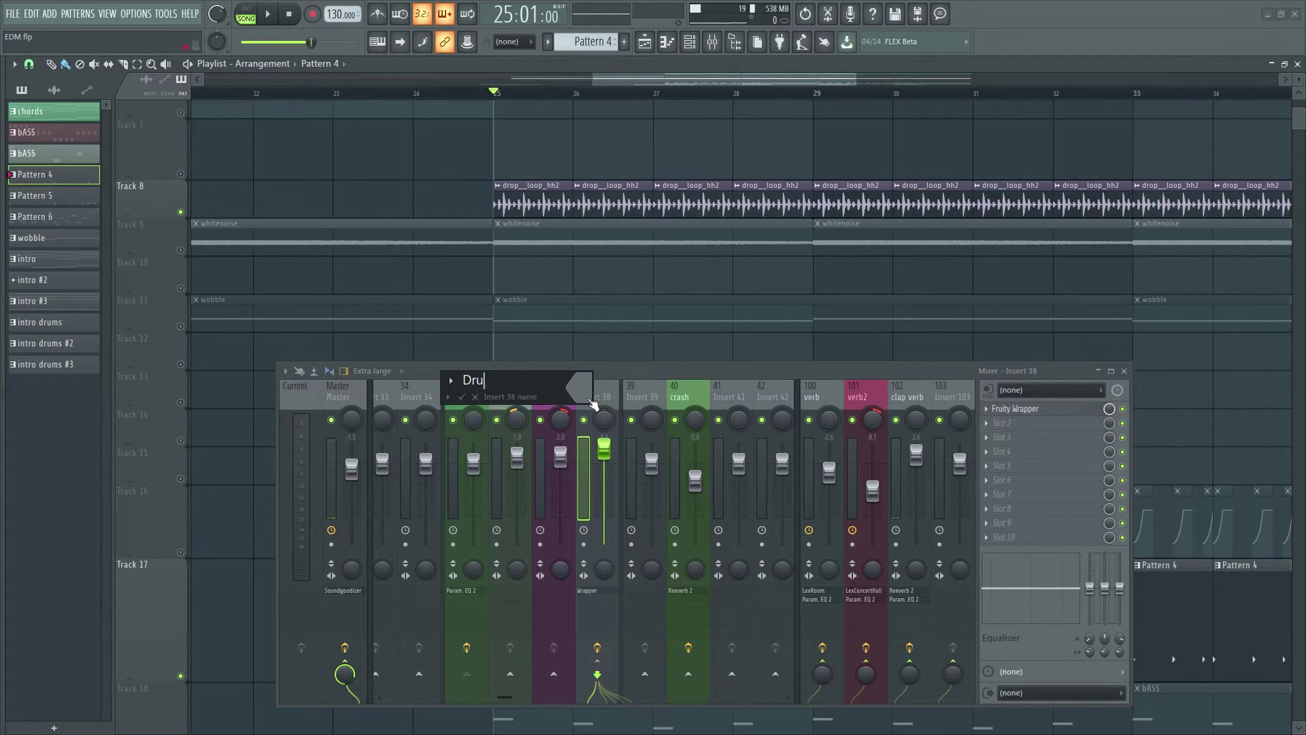
{"action": "type", "text": "Drum Bus"}
{"action": "left_click", "coordinate": [592, 401]}
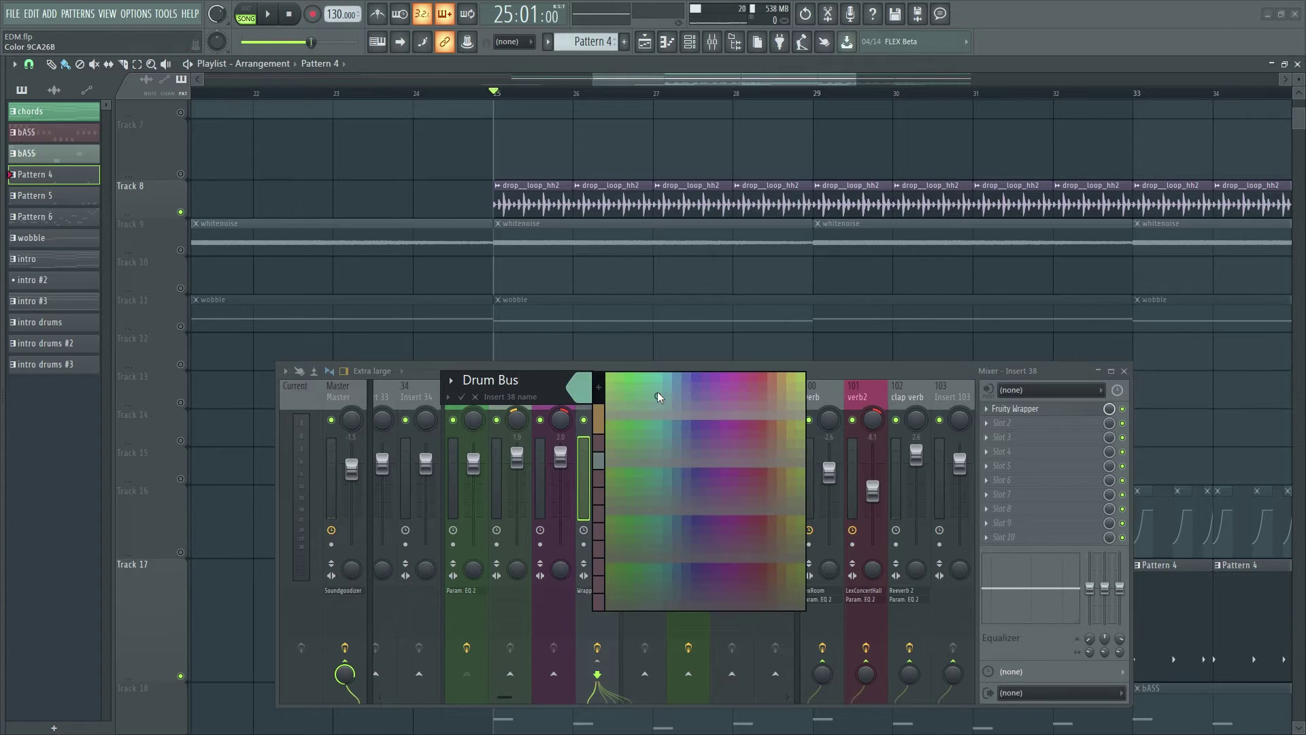
{"action": "left_click", "coordinate": [658, 394]}
{"action": "key", "text": "Return"}
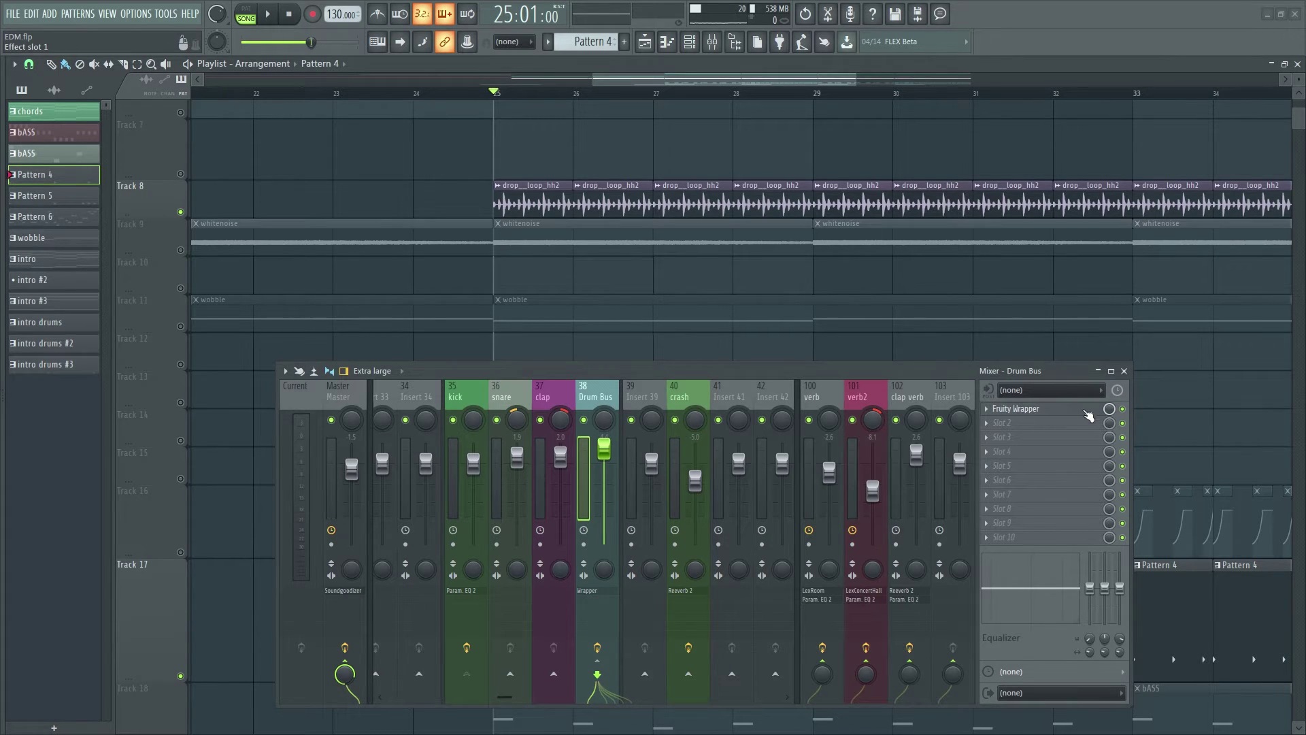
Check the Fruity Wrapper effect on the Drum Bus track and replace it with Fruity Limiter.
{"action": "left_click", "coordinate": [1017, 409]}
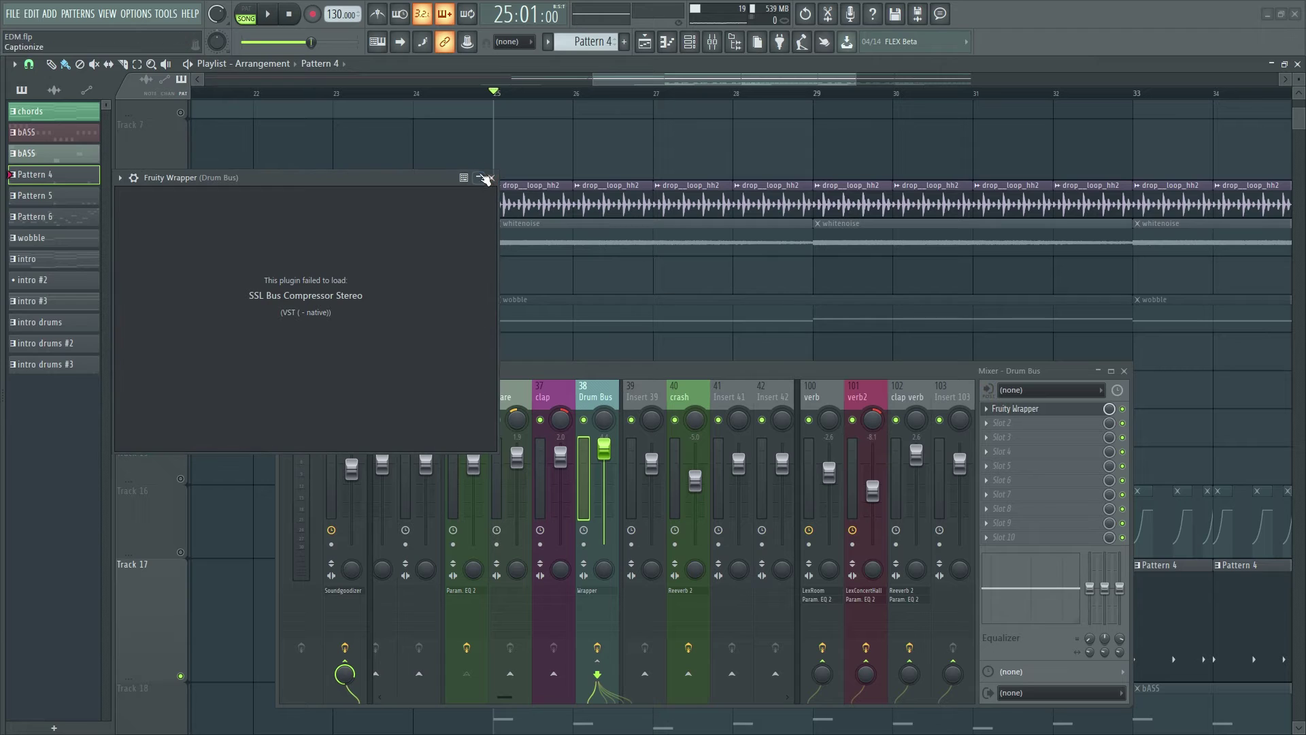
{"action": "left_click", "coordinate": [491, 179]}
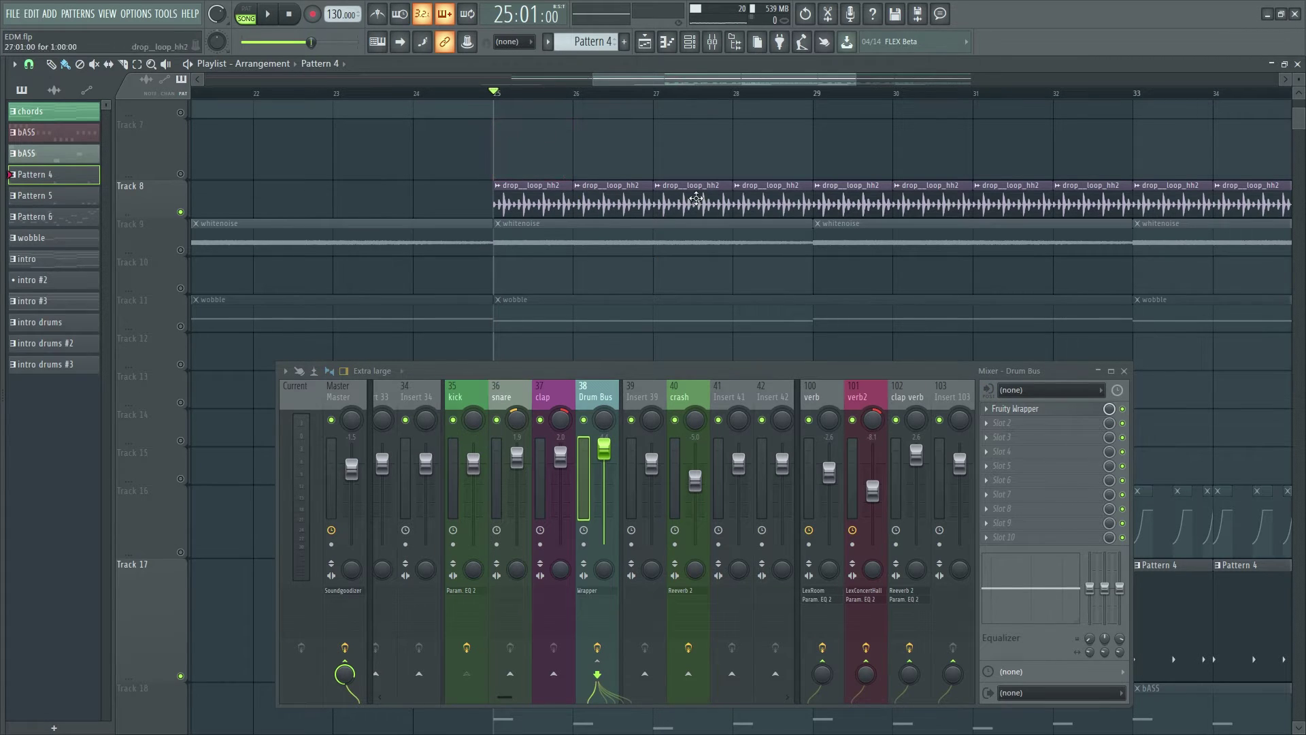
{"action": "left_click", "coordinate": [975, 403]}
{"action": "left_click", "coordinate": [601, 400]}
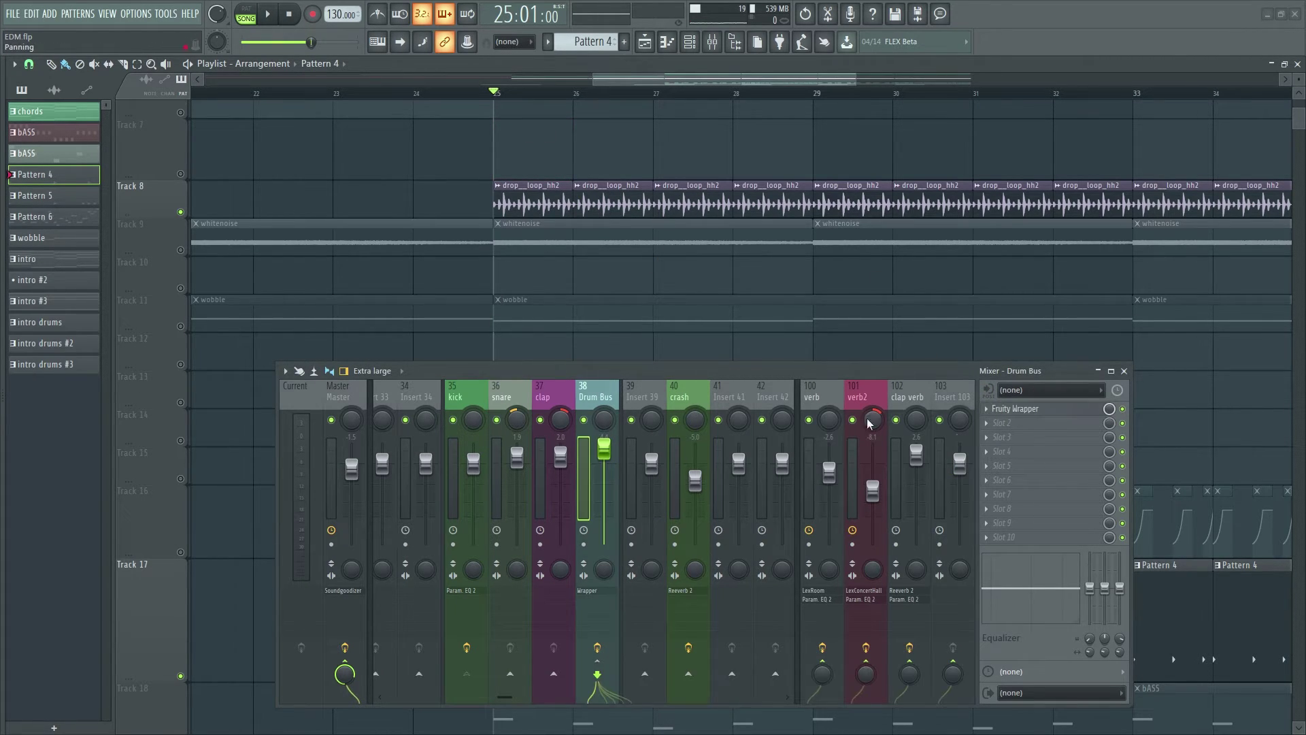
{"action": "left_click", "coordinate": [988, 411]}
{"action": "mouse_move", "coordinate": [1000, 411]}
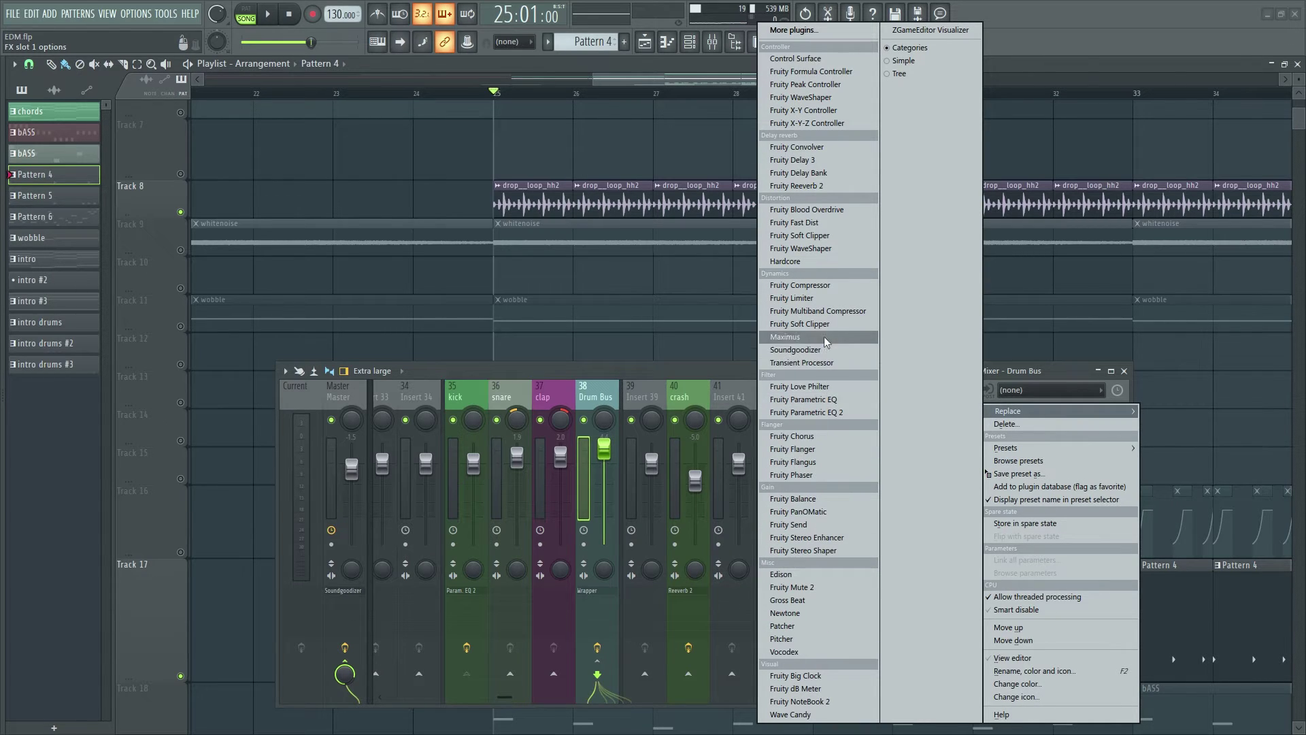
{"action": "left_click", "coordinate": [833, 305]}
Load the Drum compression 2 preset in the Drum Bus limiter and play the drums from bar 25 to hear it, then stop.
{"action": "left_click", "coordinate": [120, 178]}
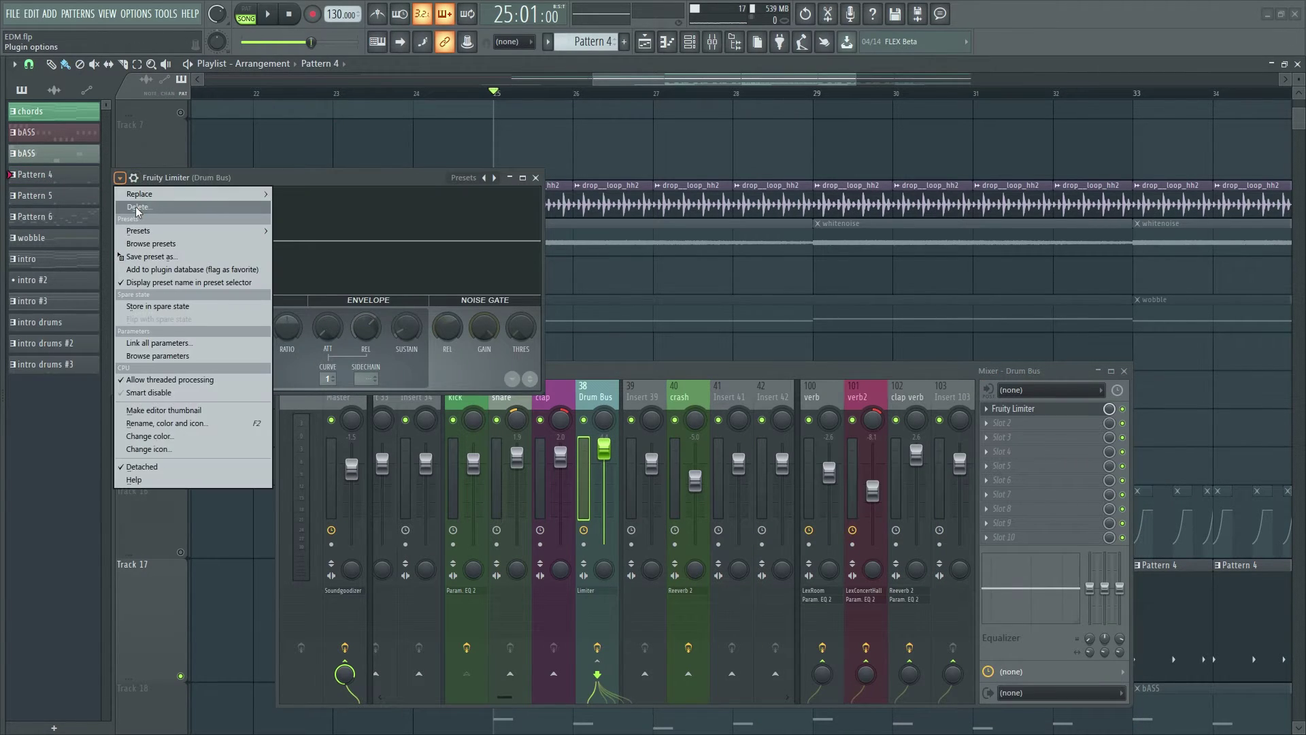
{"action": "mouse_move", "coordinate": [152, 226]}
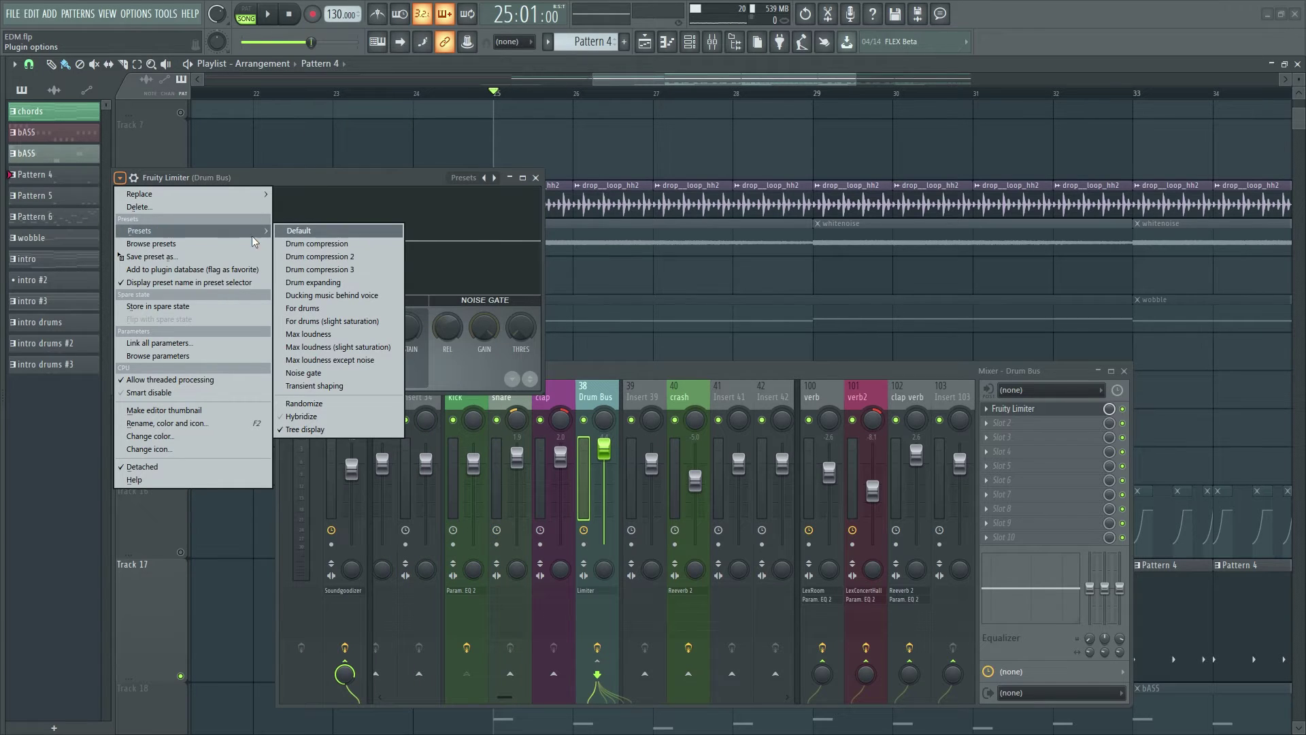
{"action": "left_click", "coordinate": [319, 256]}
{"action": "key", "text": "Escape"}
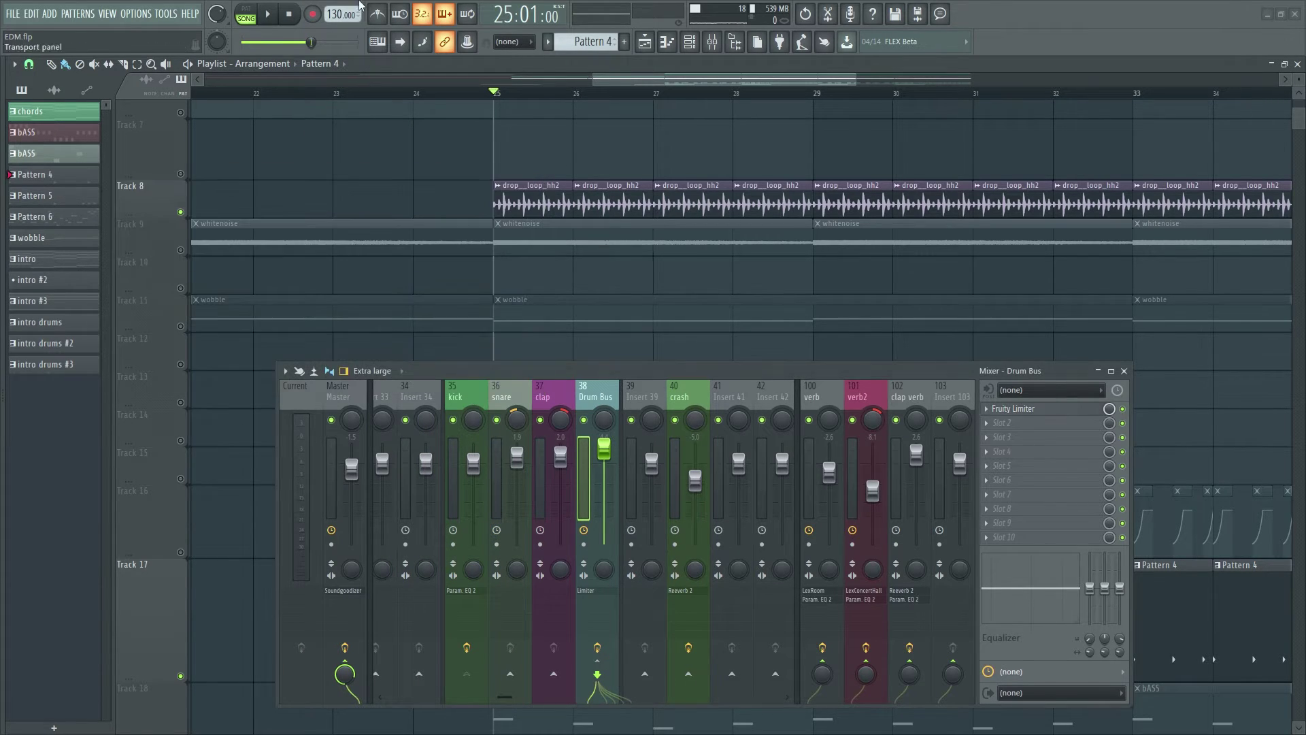
{"action": "left_click", "coordinate": [269, 16]}
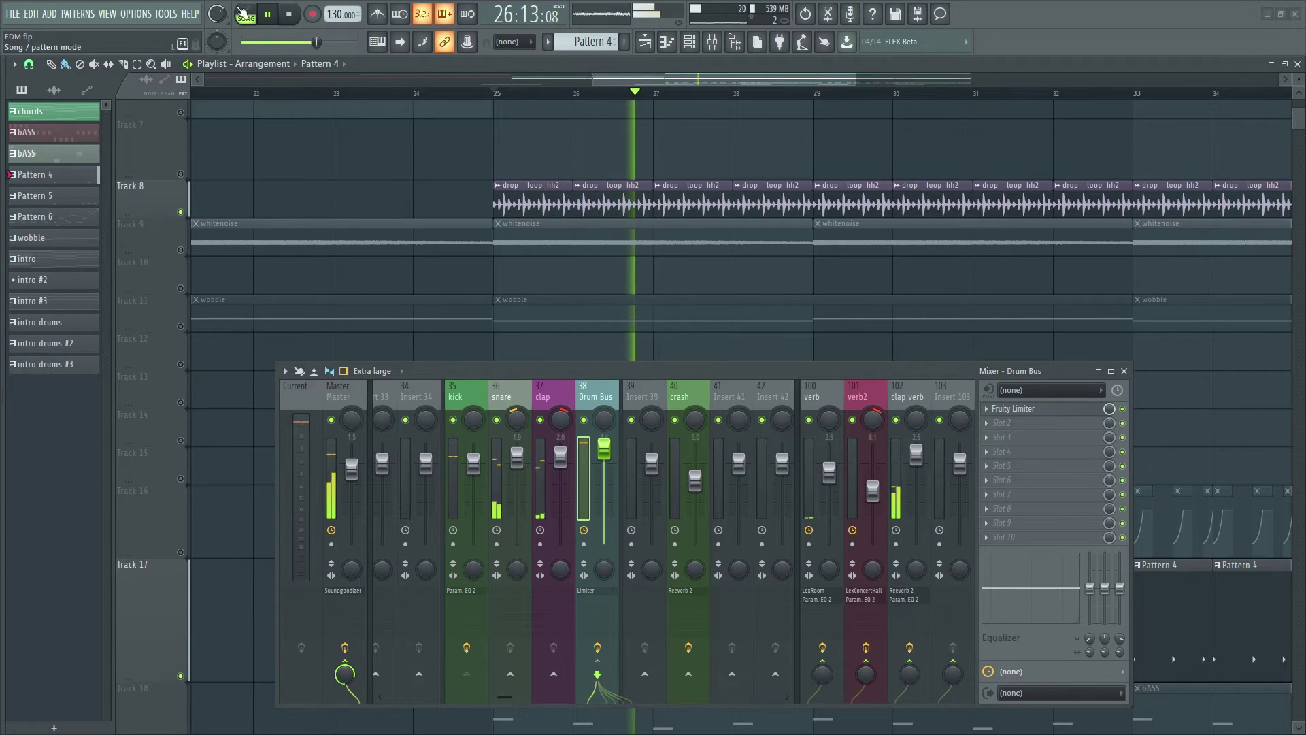
{"action": "left_click", "coordinate": [301, 14]}
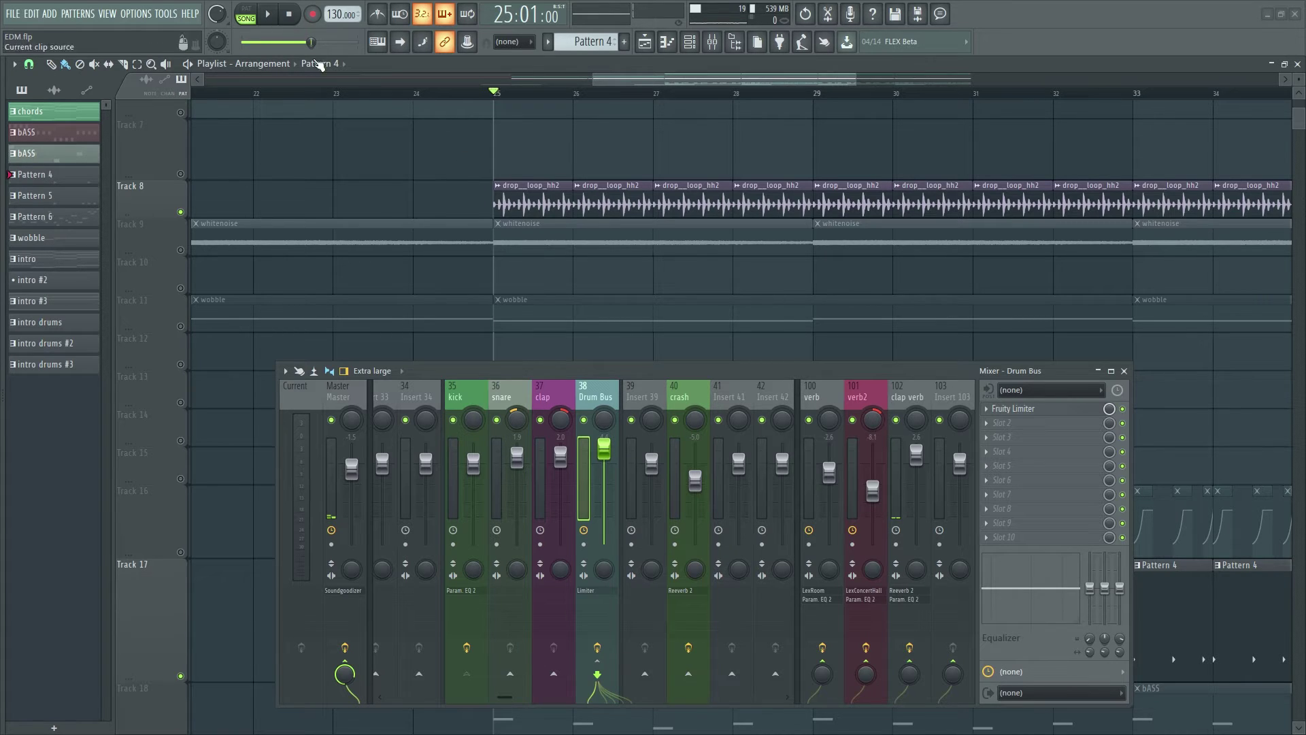
Examine the clap track's send to clap verb and that track's Fruity Reeverb 2 settings, then close the reverb window.
{"action": "left_click", "coordinate": [552, 393]}
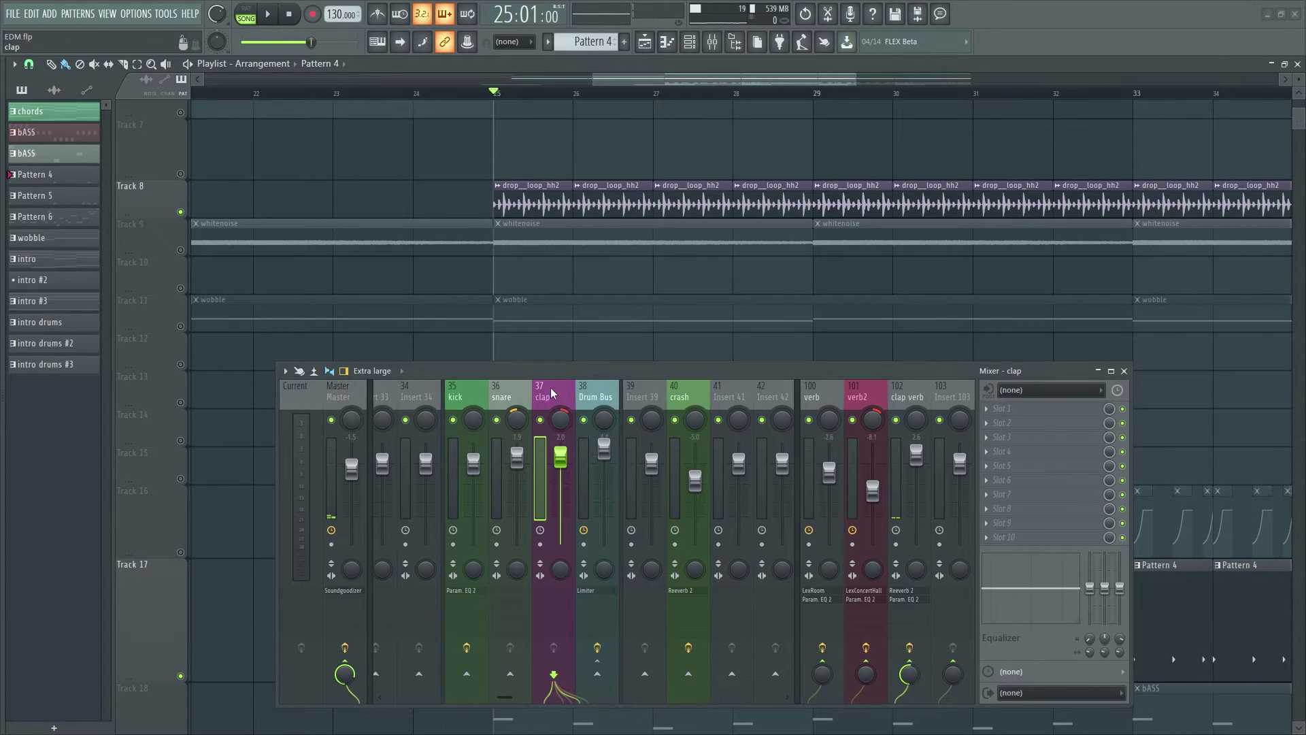
{"action": "left_click", "coordinate": [908, 385]}
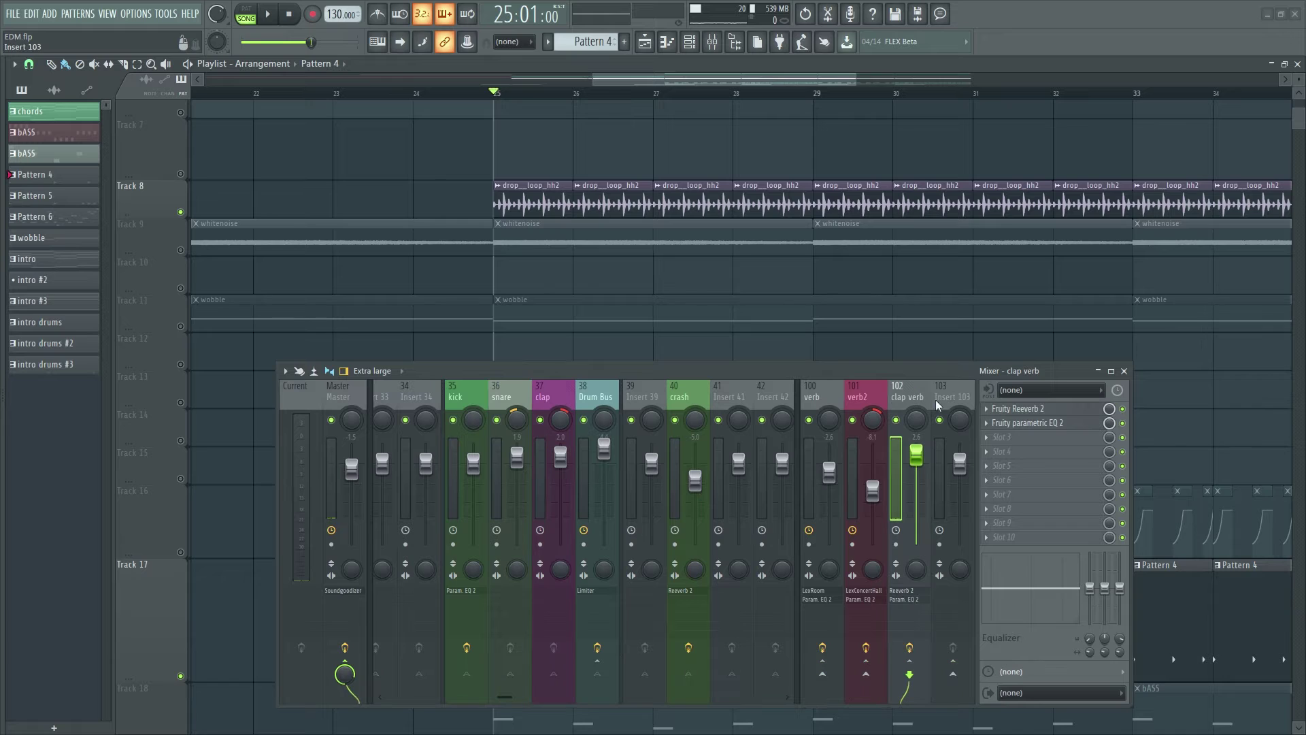
{"action": "left_click", "coordinate": [1017, 408]}
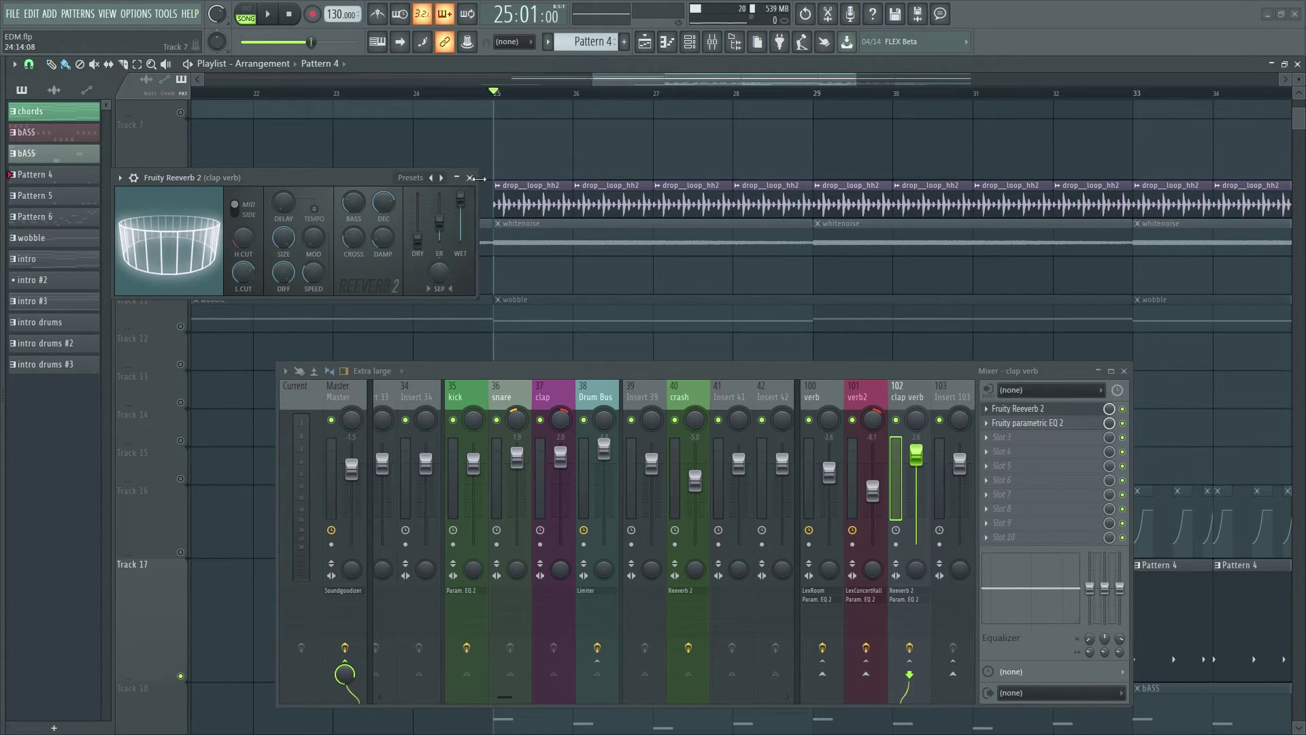
{"action": "left_click", "coordinate": [469, 178]}
While playing the drums from bar 25, raise band 7 in the clap verb track's Fruity parametric EQ 2 to let more highs through.
{"action": "left_click", "coordinate": [265, 15]}
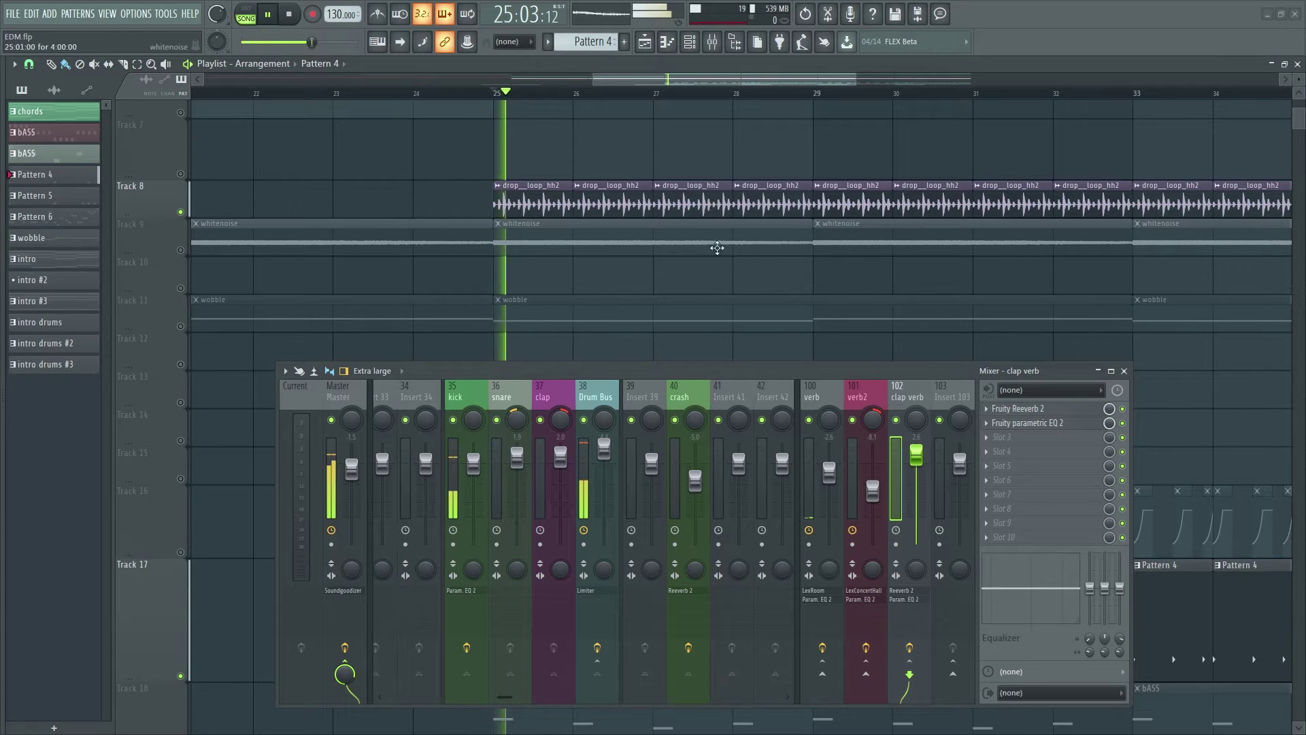
{"action": "left_click", "coordinate": [557, 385]}
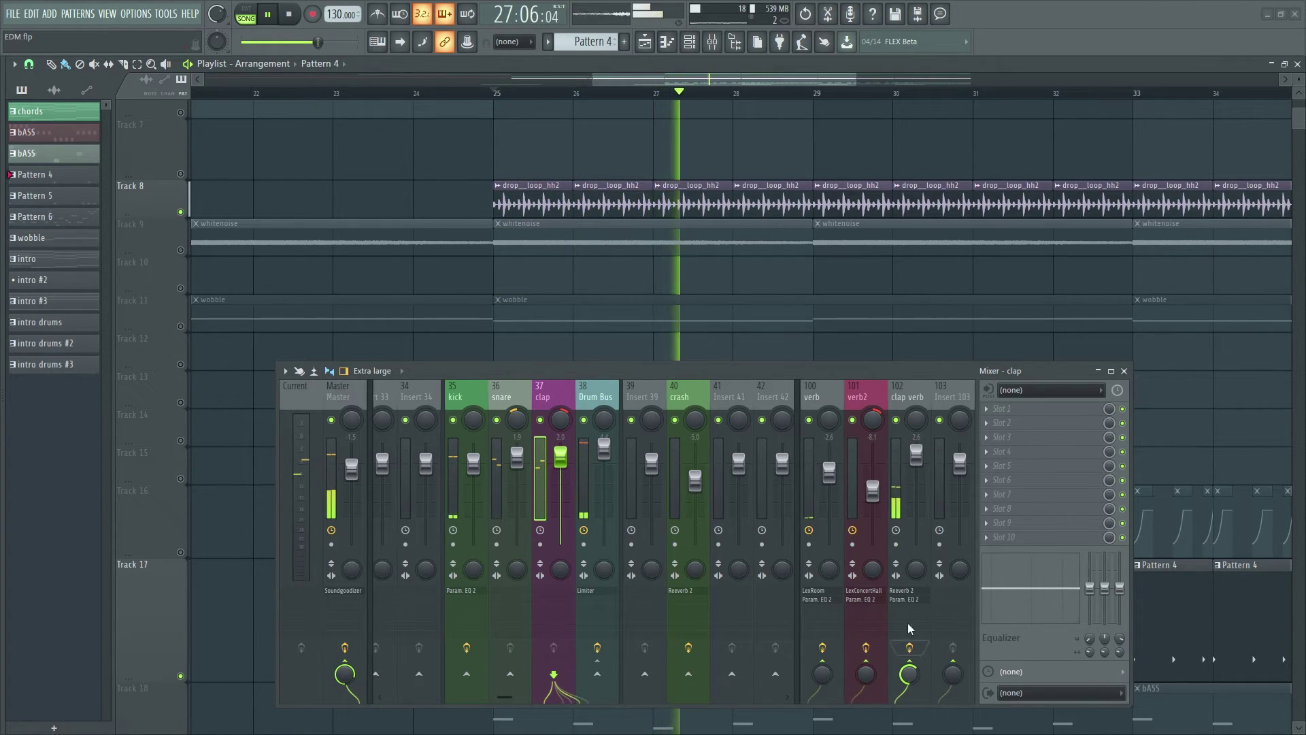
{"action": "left_click", "coordinate": [912, 389]}
{"action": "left_click", "coordinate": [1027, 422]}
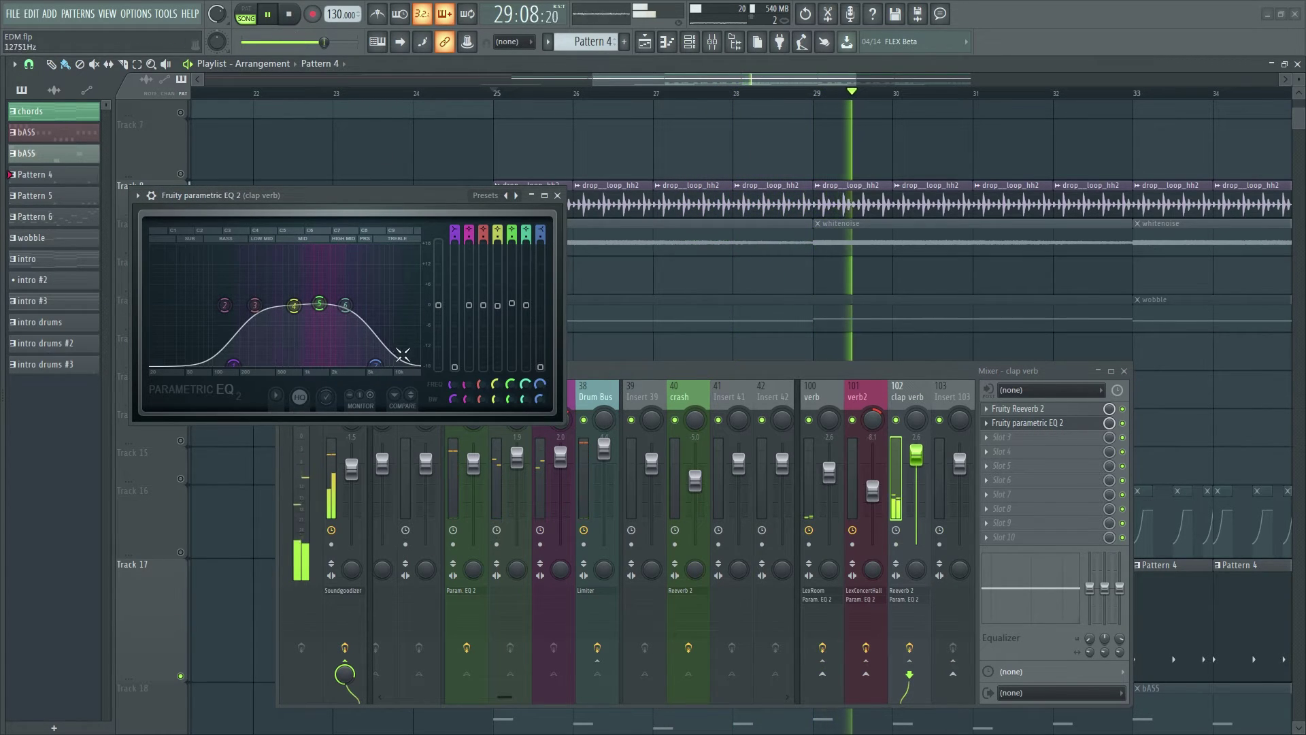
{"action": "left_click_drag", "start_coordinate": [375, 365], "coordinate": [379, 335]}
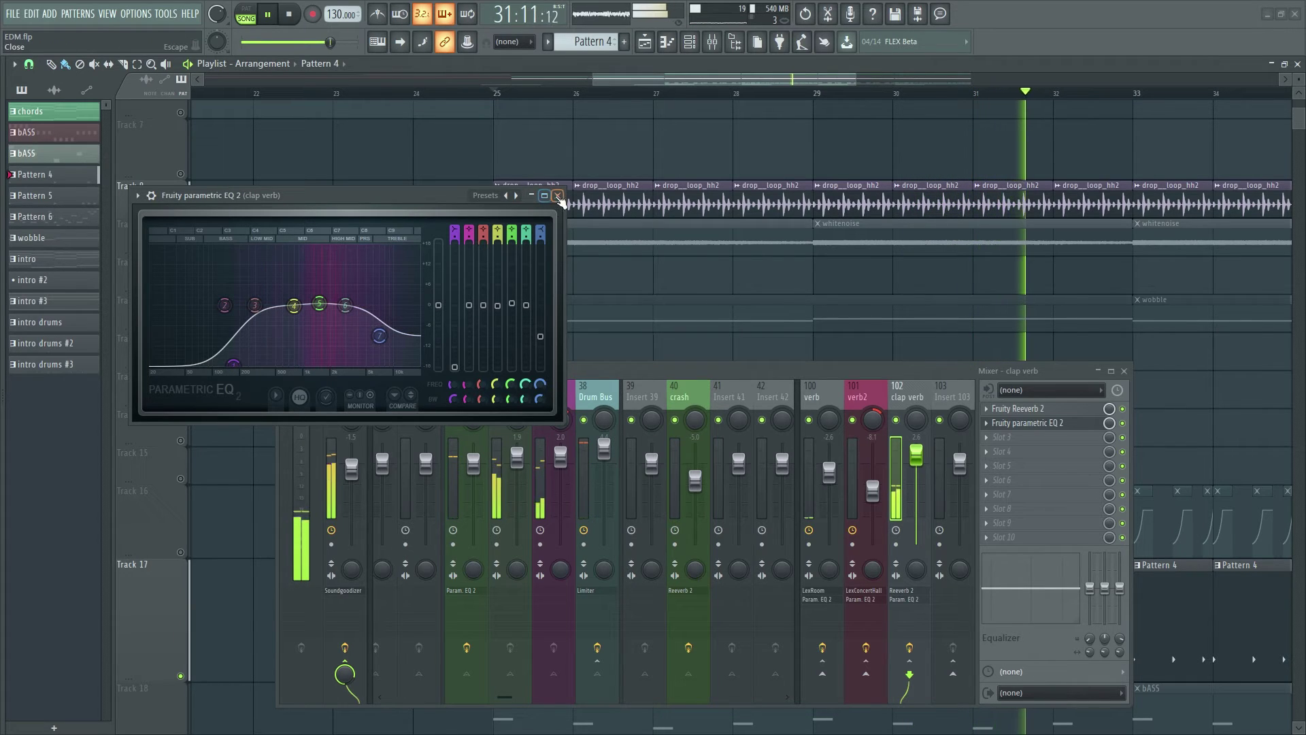
Close the clap verb equalizer and the mixer, then stop playback.
{"action": "left_click", "coordinate": [558, 195]}
{"action": "left_click", "coordinate": [1124, 371]}
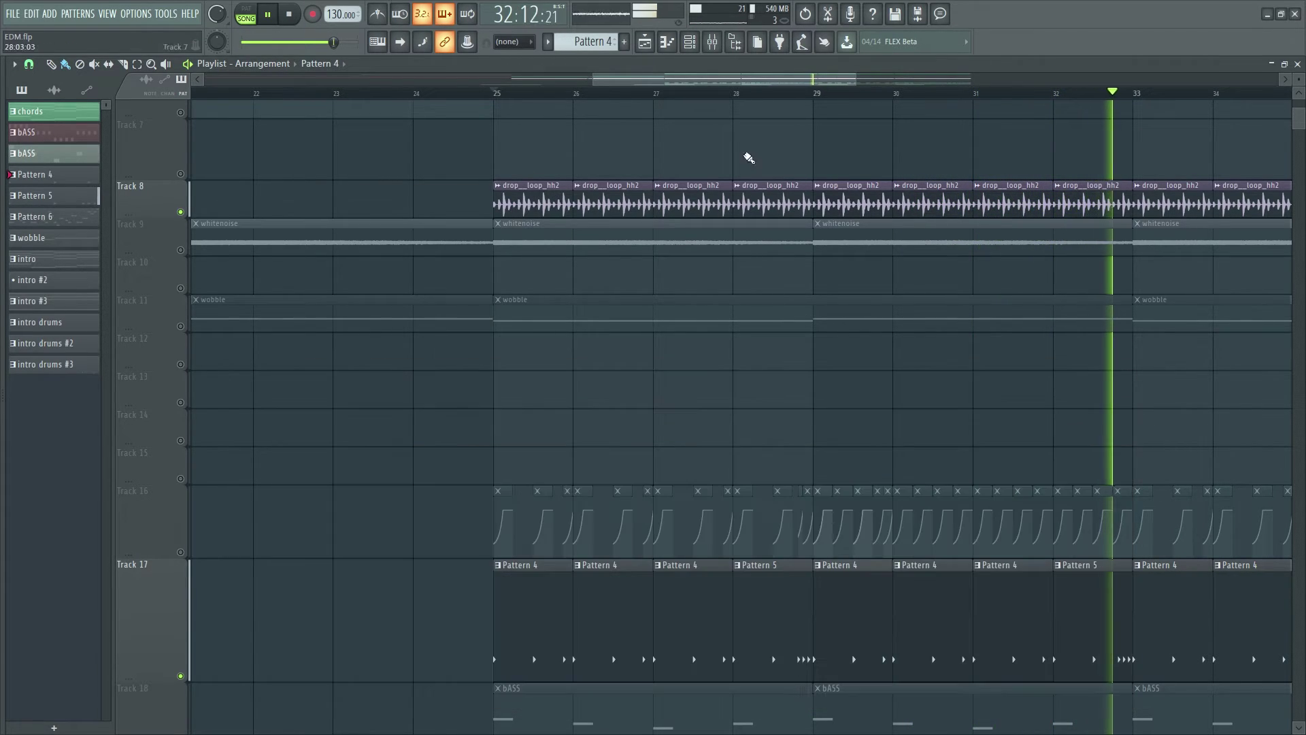
{"action": "key", "text": "space"}
Solo the bASS clips on Track 18, play them from bar 25 to hear the drop bass, then stop.
{"action": "scroll", "coordinate": [672, 307], "scroll_direction": "down", "scroll_amount": 1}
{"action": "scroll", "coordinate": [256, 364], "scroll_direction": "down", "scroll_amount": 3}
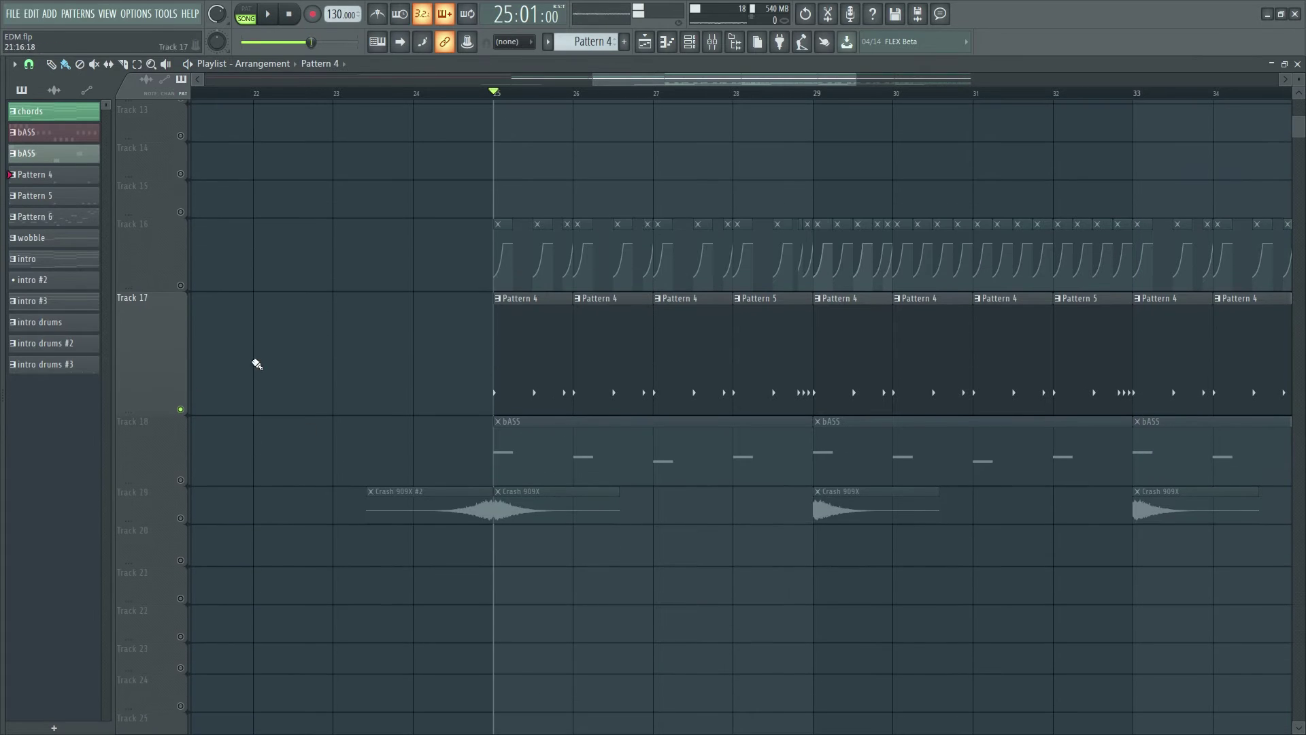
{"action": "scroll", "coordinate": [582, 489], "scroll_direction": "up", "scroll_amount": 6}
{"action": "scroll", "coordinate": [474, 277], "scroll_direction": "down", "scroll_amount": 6}
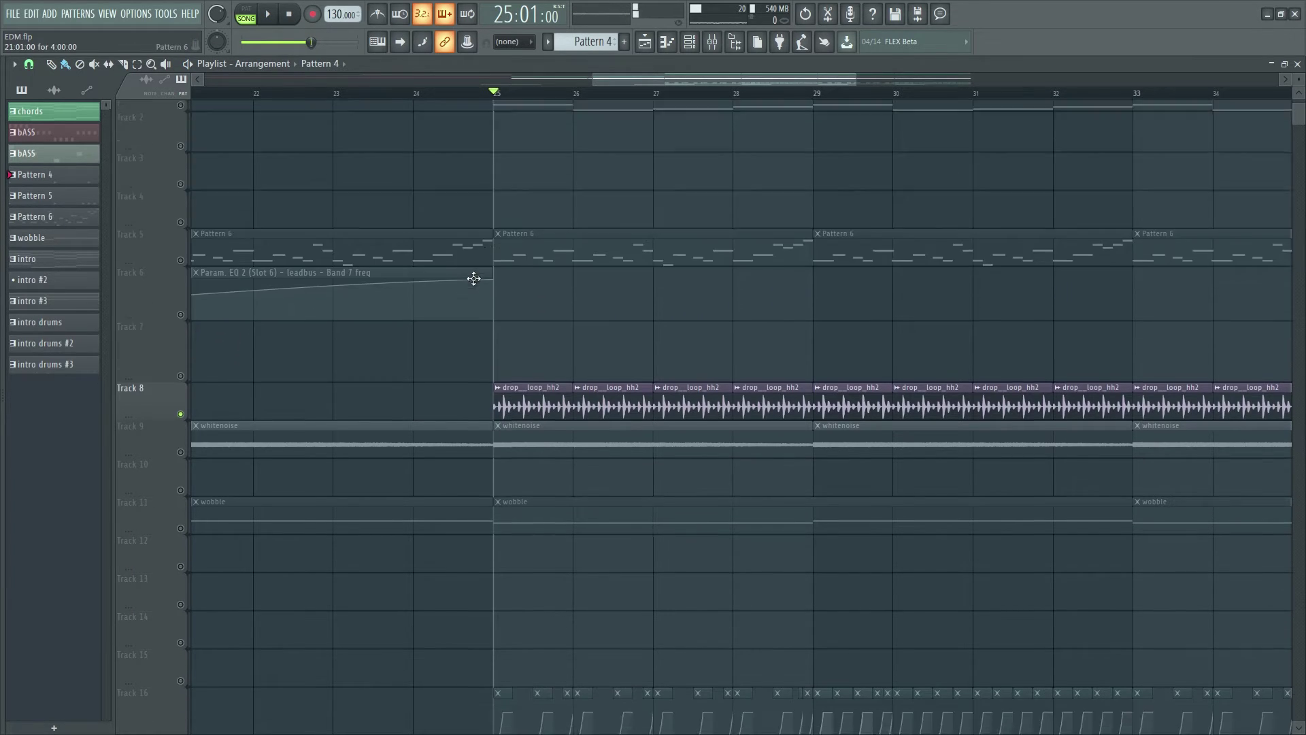
{"action": "scroll", "coordinate": [475, 277], "scroll_direction": "up", "scroll_amount": 6}
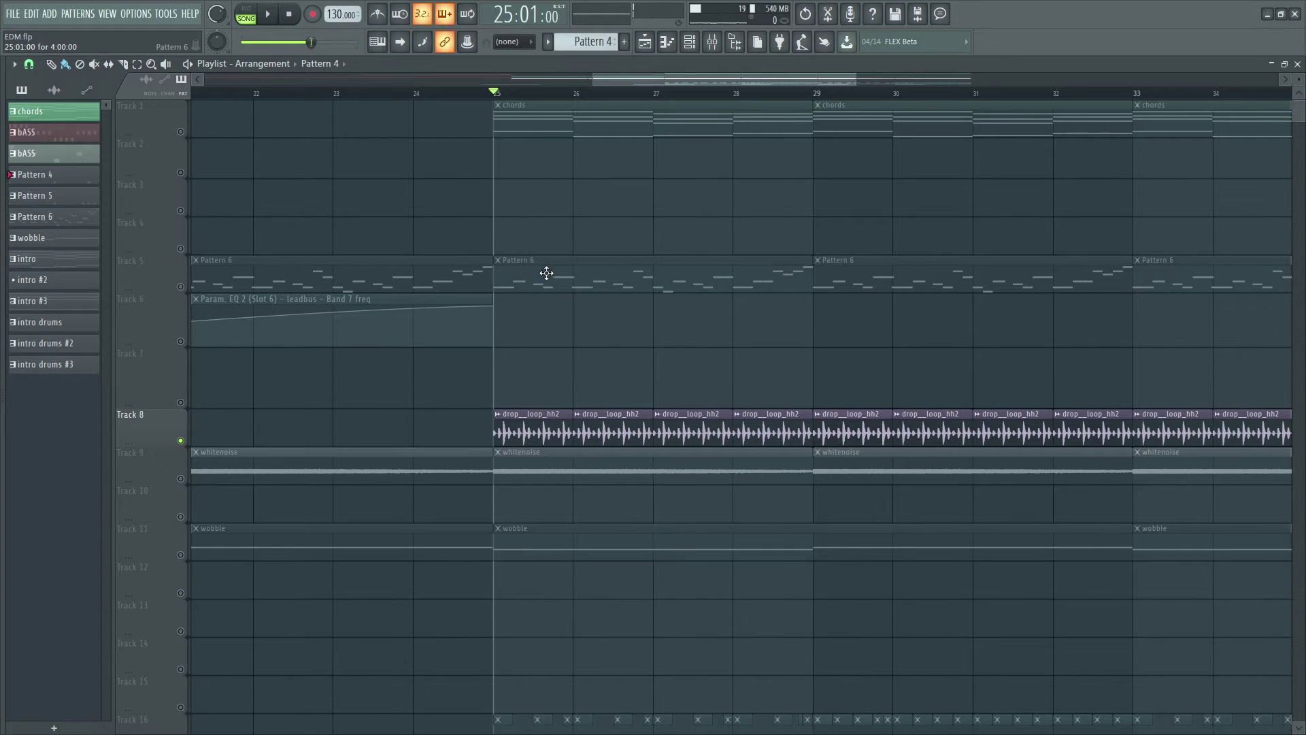
{"action": "scroll", "coordinate": [545, 272], "scroll_direction": "down", "scroll_amount": 5}
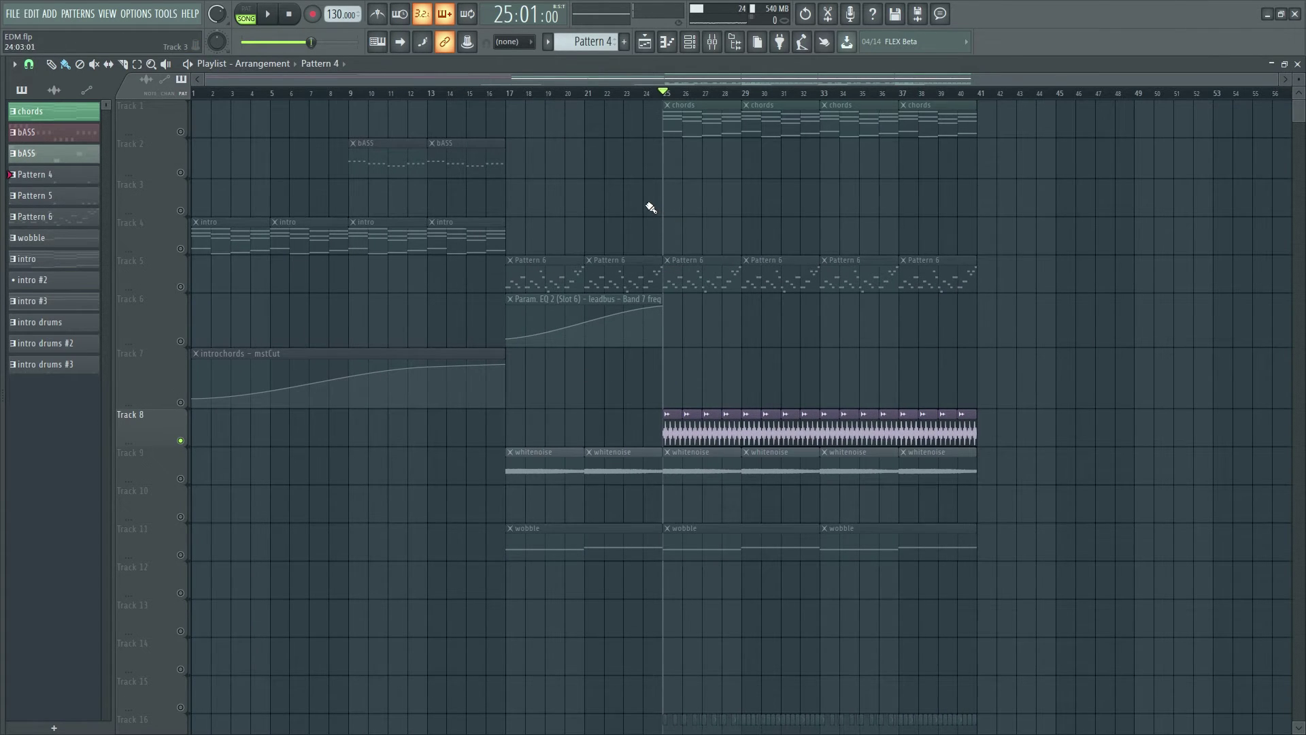
{"action": "scroll", "coordinate": [652, 207], "scroll_direction": "down", "scroll_amount": 5}
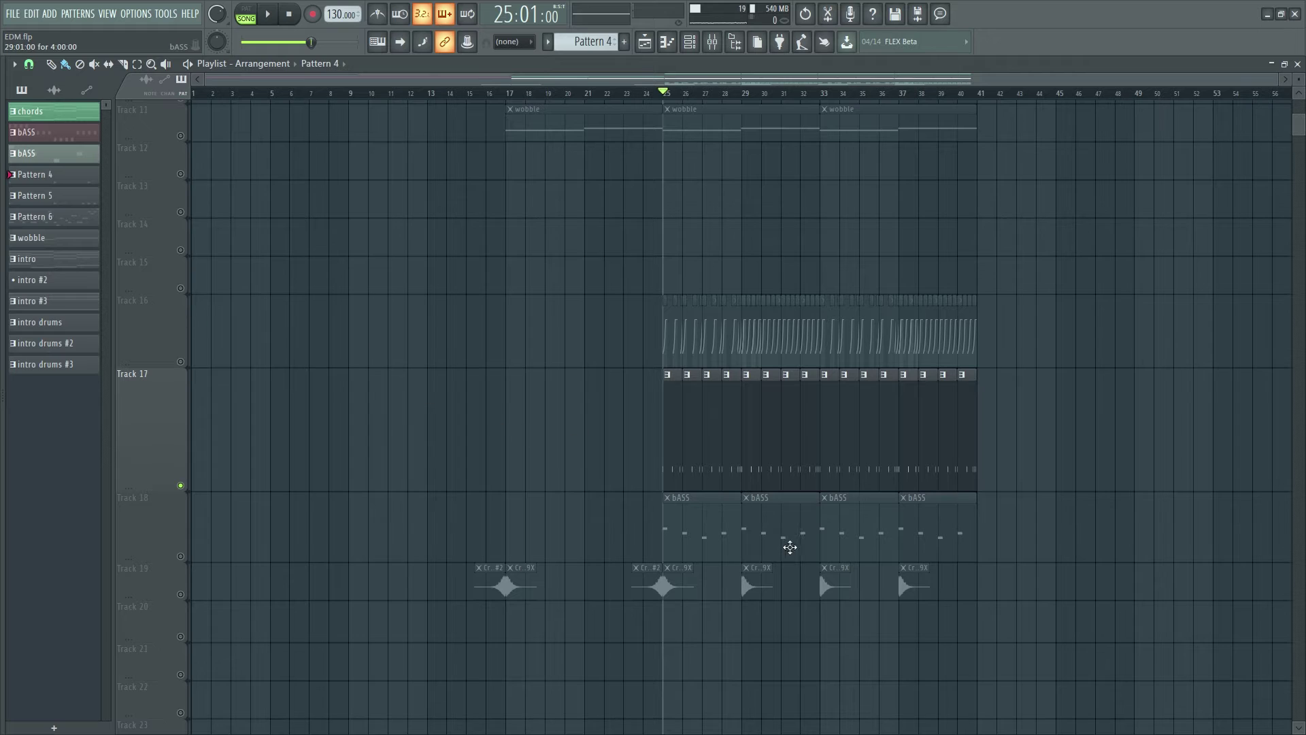
{"action": "left_click", "coordinate": [181, 557]}
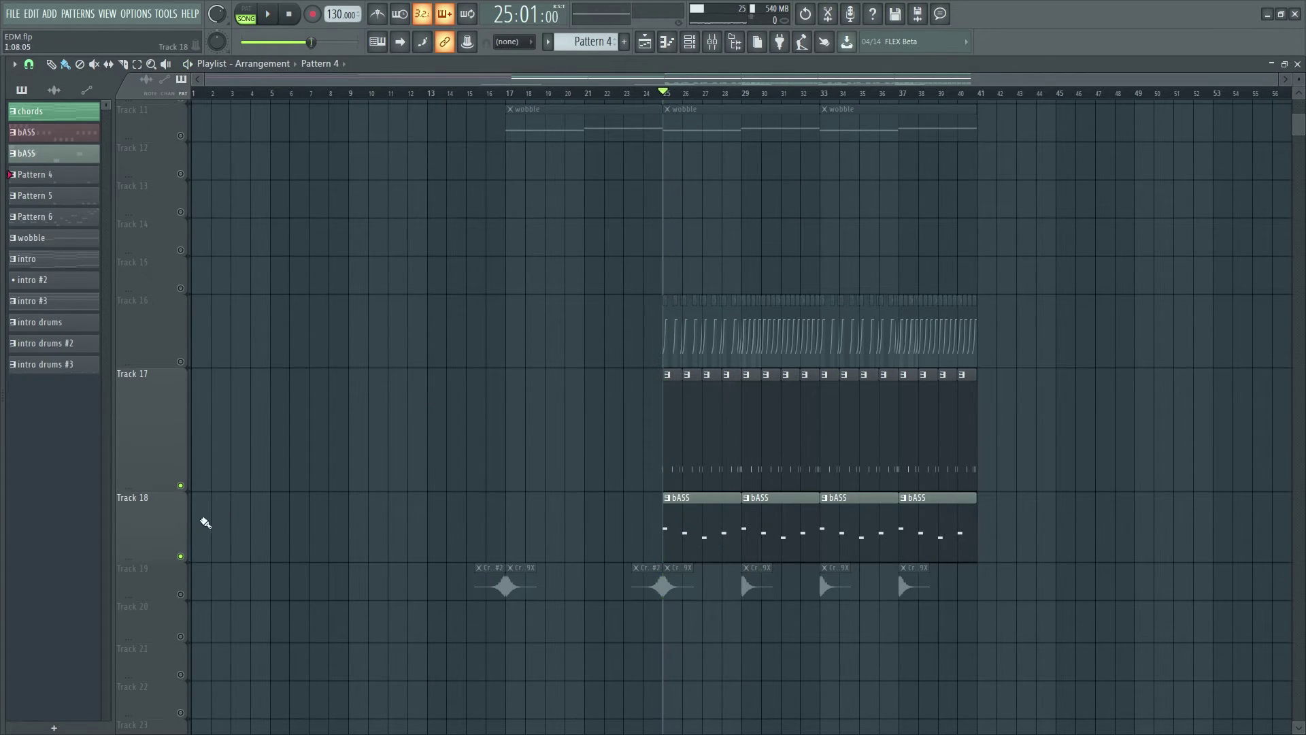
{"action": "right_click", "coordinate": [181, 557]}
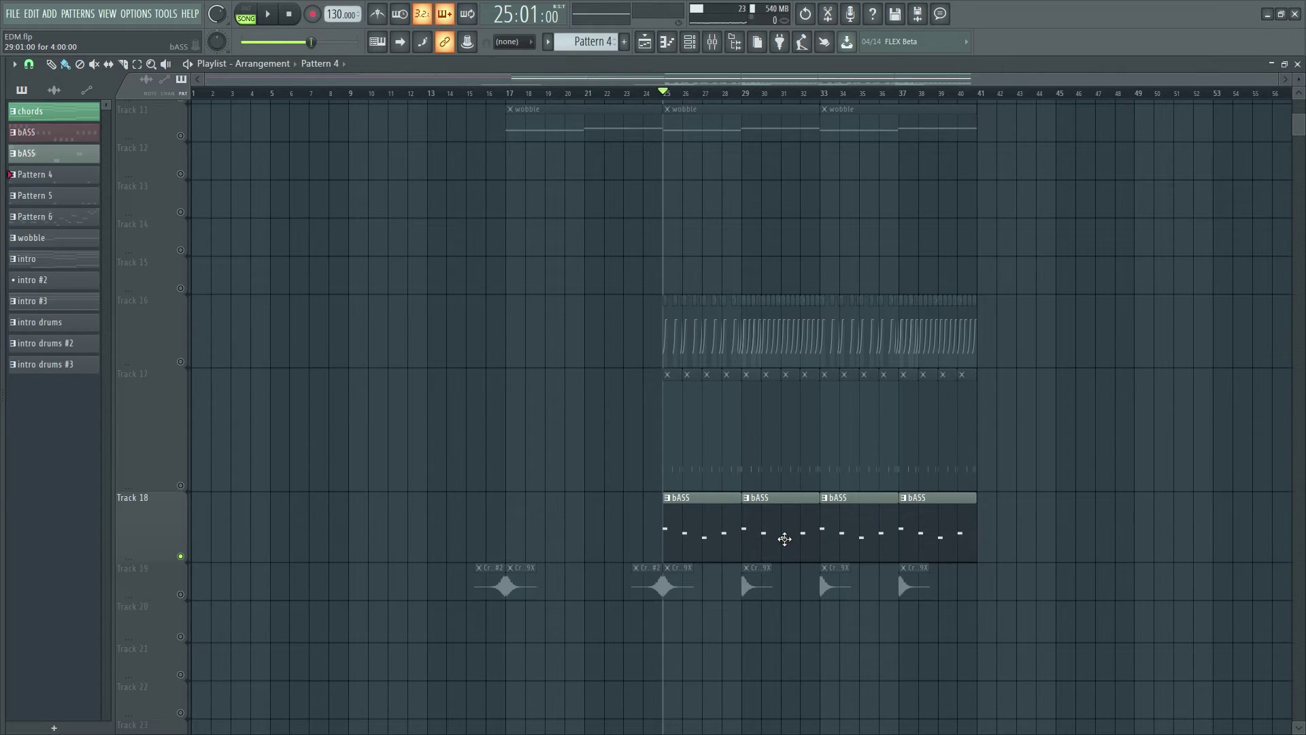
{"action": "key", "text": "space"}
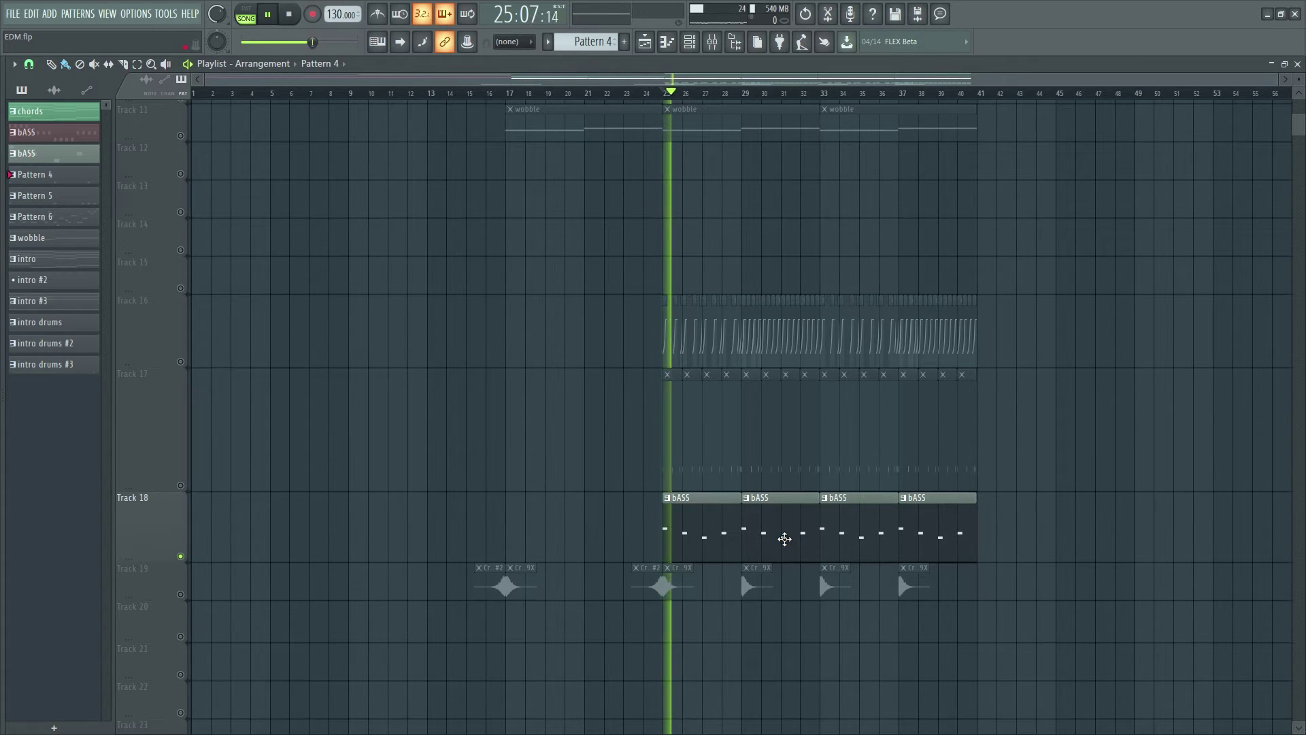
{"action": "key", "text": "space"}
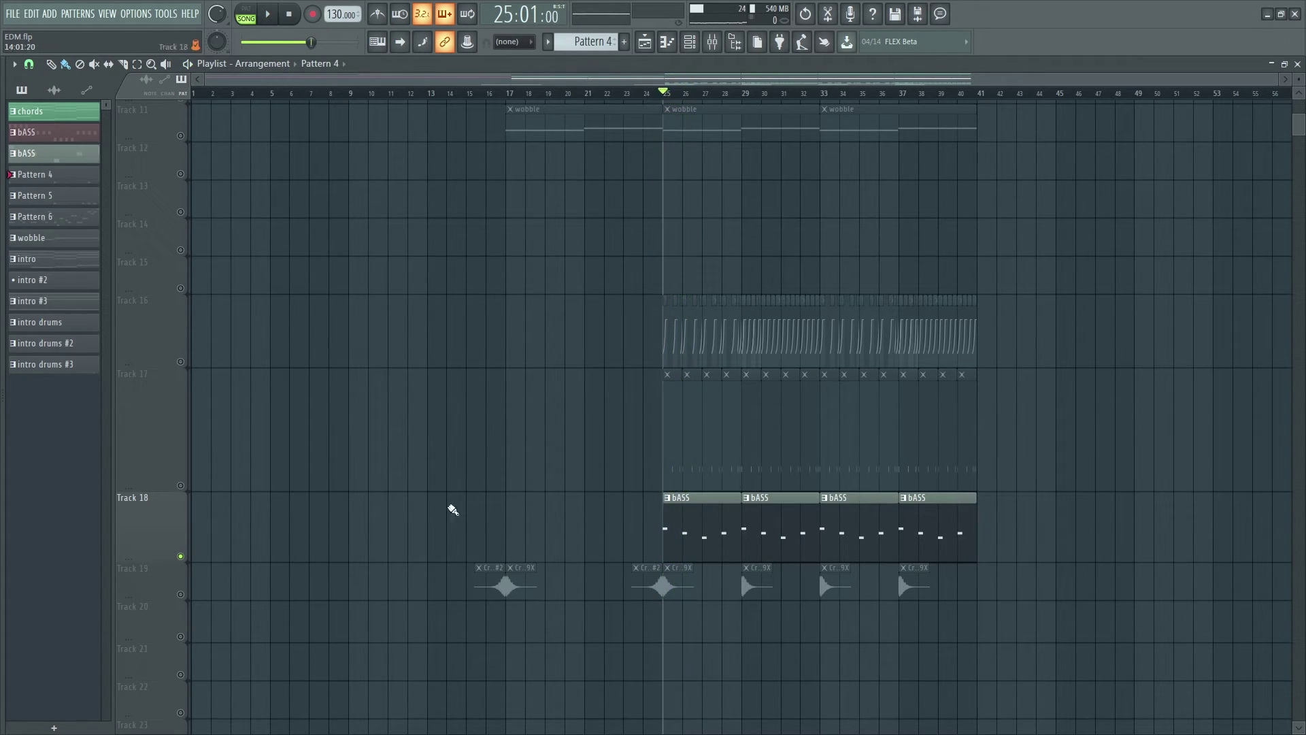
Examine the notes of the chords pattern from Track 1 in the piano roll, then close it.
{"action": "scroll", "coordinate": [575, 400], "scroll_direction": "up", "scroll_amount": 10}
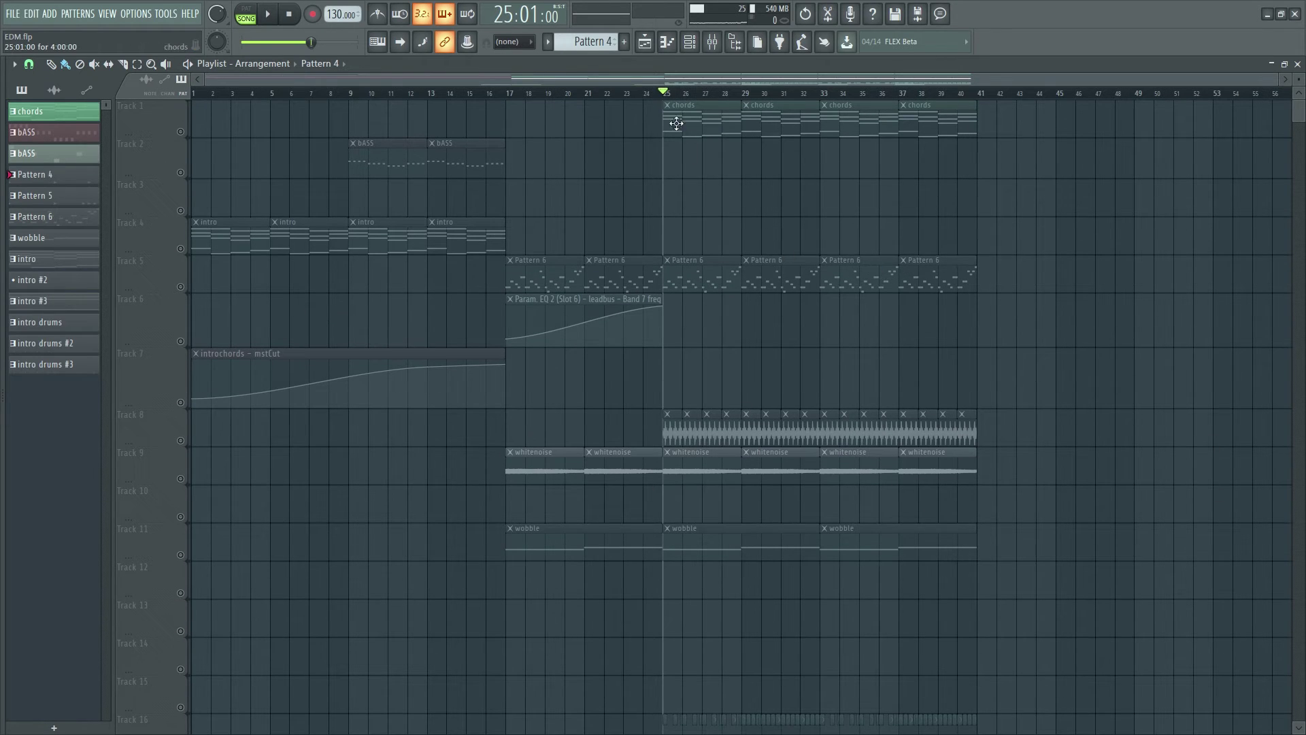
{"action": "double_click", "coordinate": [703, 123]}
{"action": "scroll", "coordinate": [647, 146], "scroll_direction": "down", "scroll_amount": 5}
{"action": "left_click_drag", "start_coordinate": [735, 24], "coordinate": [422, 29]}
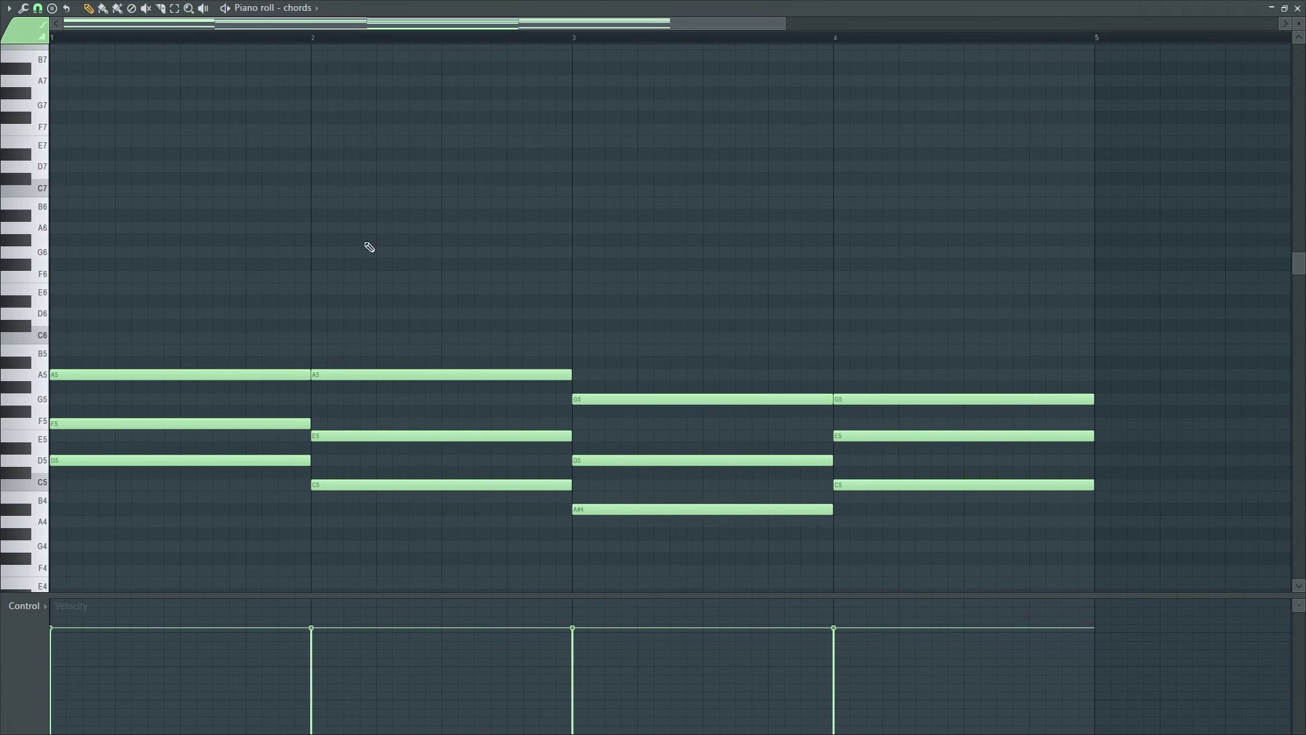
{"action": "scroll", "coordinate": [241, 257], "scroll_direction": "down", "scroll_amount": 4}
{"action": "left_click", "coordinate": [1298, 8]}
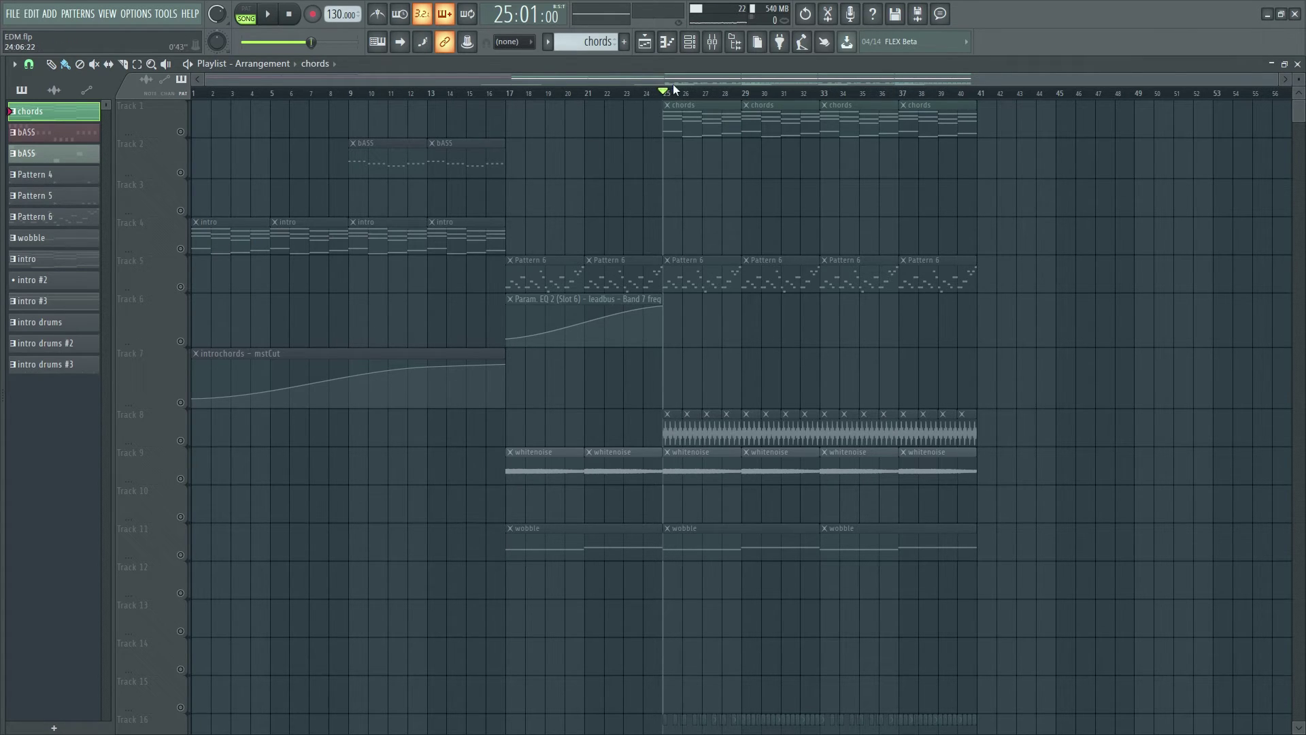
End the solo on Track 18 so that every playlist track is enabled.
{"action": "scroll", "coordinate": [1285, 573], "scroll_direction": "down", "scroll_amount": 2}
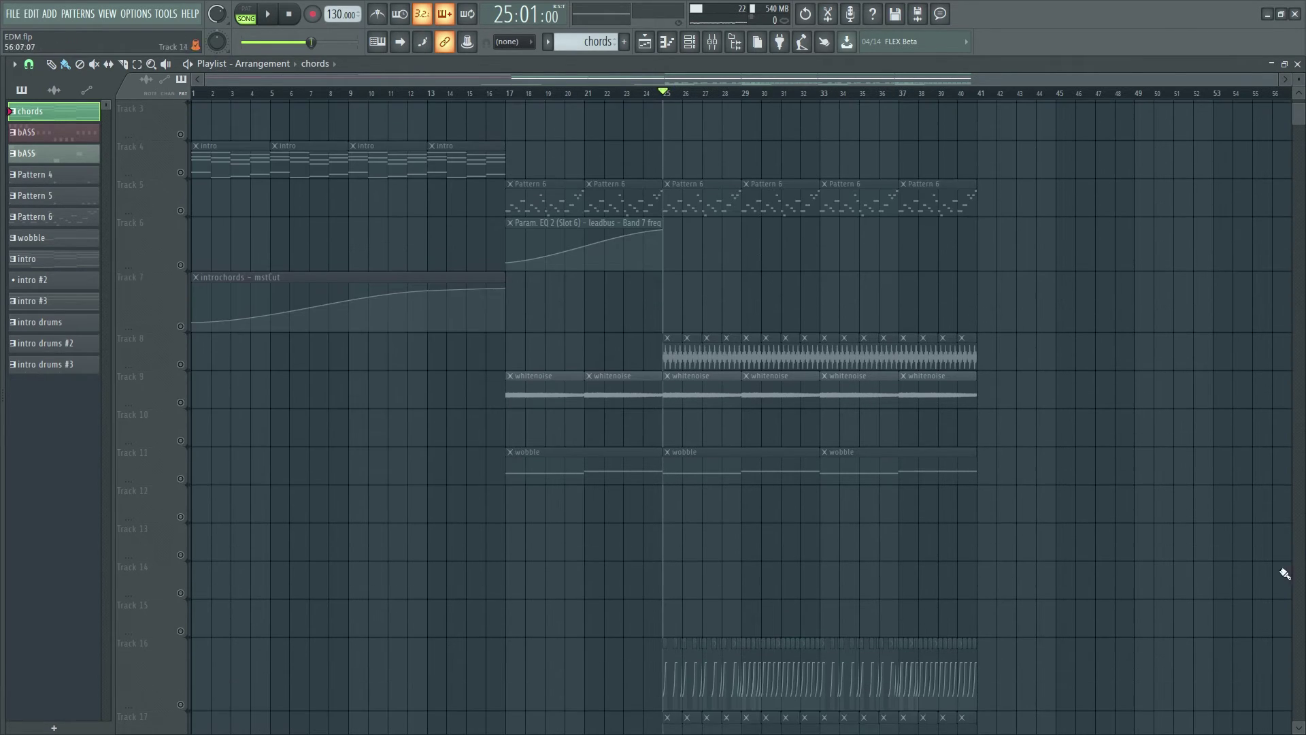
{"action": "scroll", "coordinate": [723, 294], "scroll_direction": "down", "scroll_amount": 8}
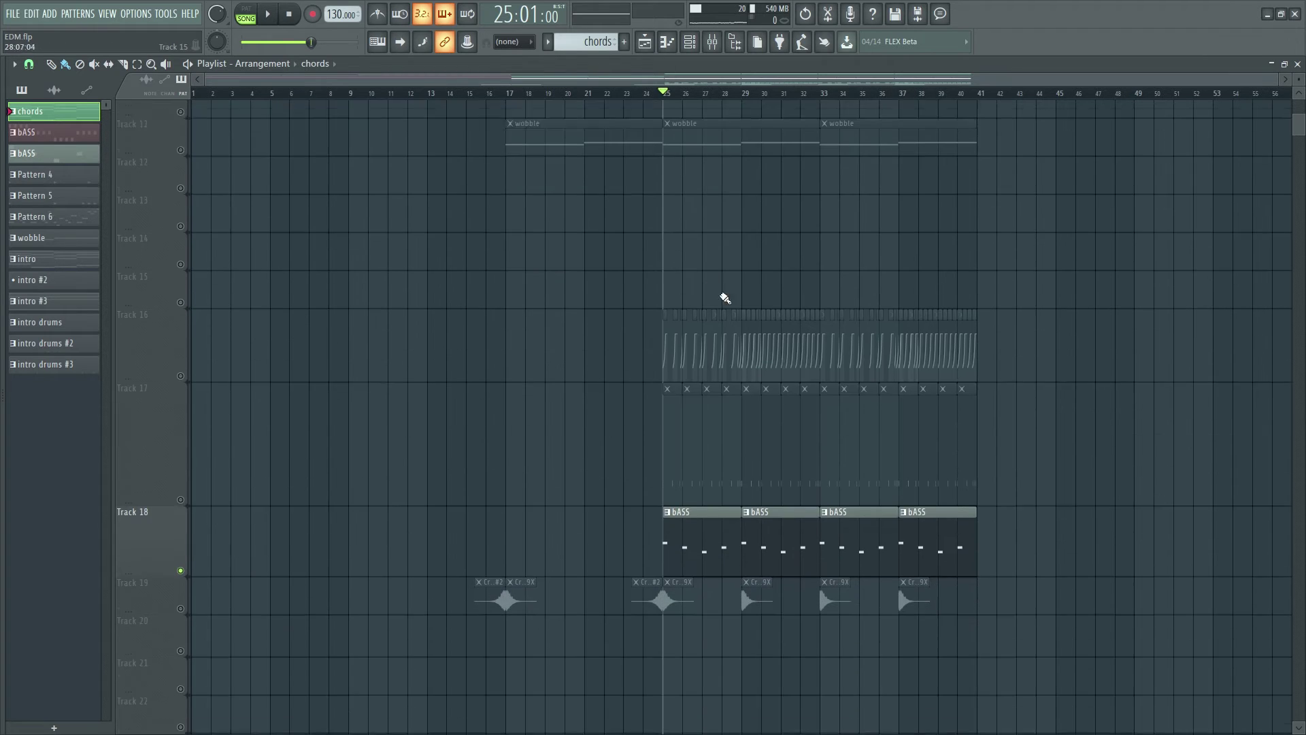
{"action": "scroll", "coordinate": [507, 443], "scroll_direction": "up", "scroll_amount": 6}
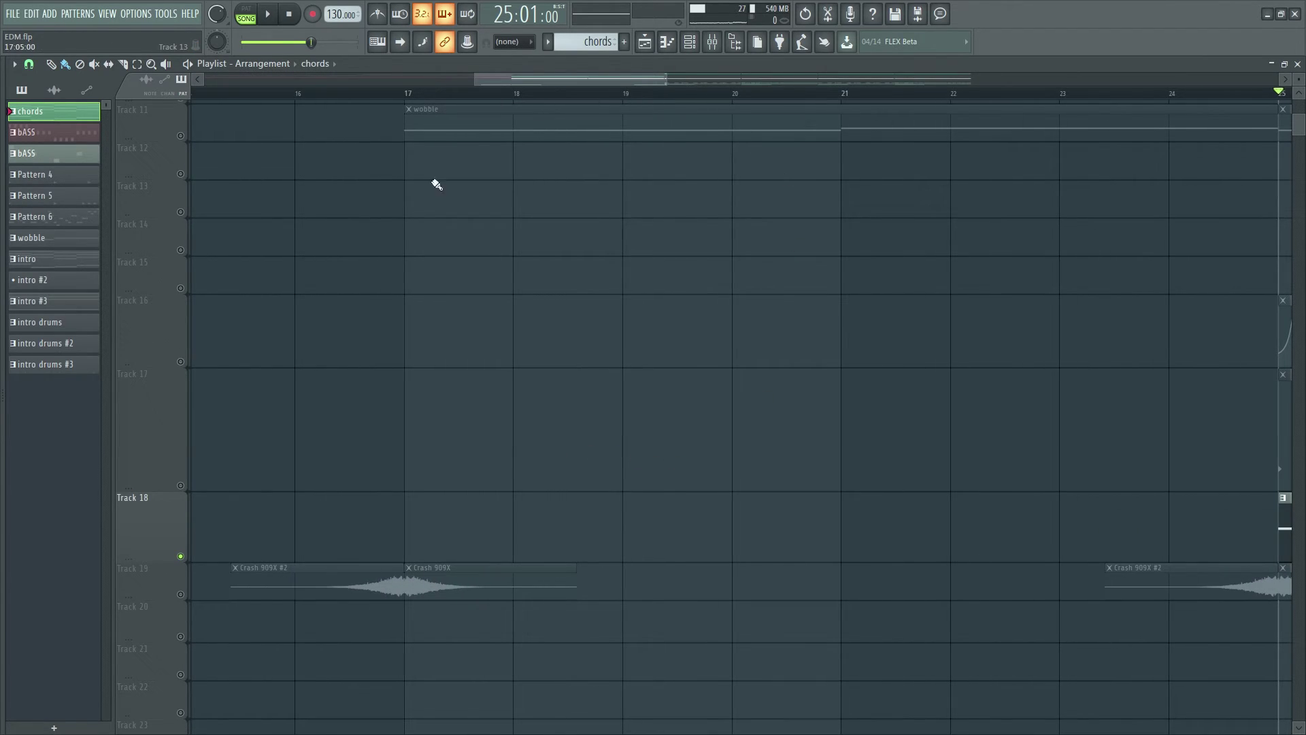
{"action": "left_click", "coordinate": [181, 555], "text": "ctrl"}
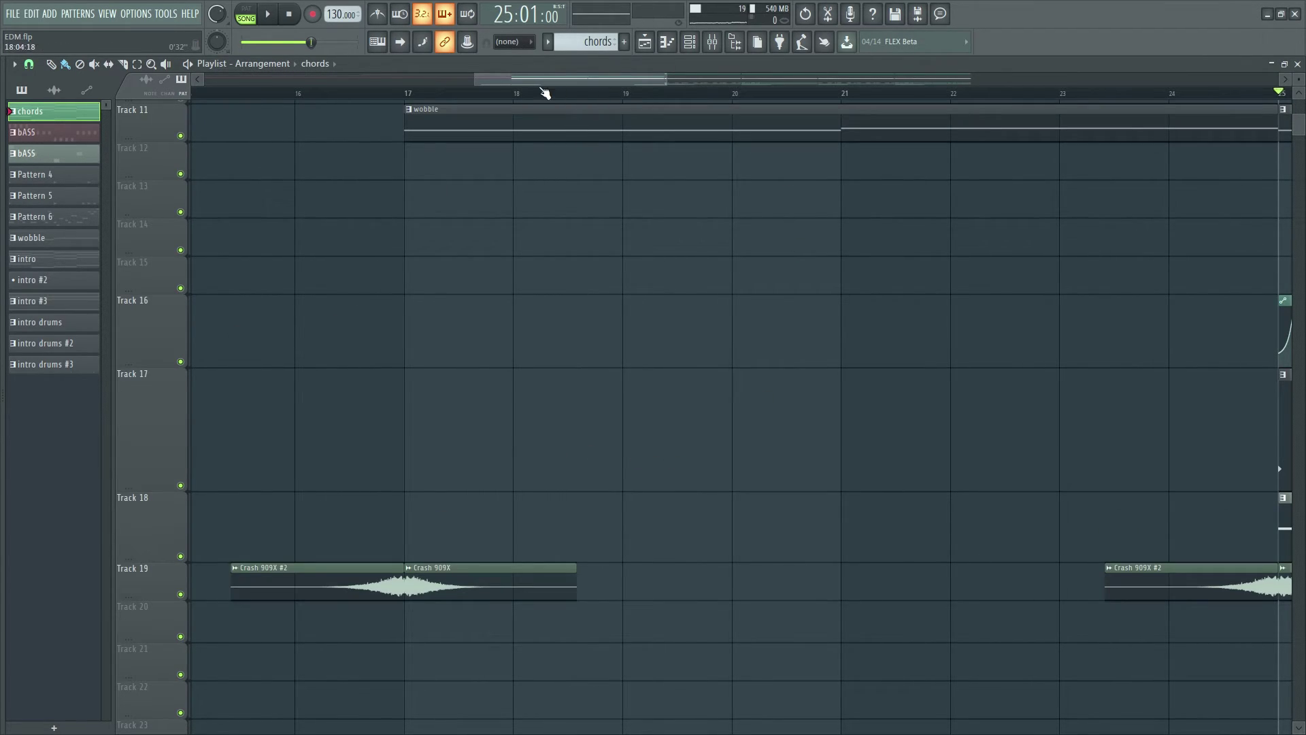
Examine in the mixer how the leadbus track is routed into the sidechain track.
{"action": "left_click_drag", "start_coordinate": [544, 77], "coordinate": [650, 77]}
{"action": "key", "text": "F6"}
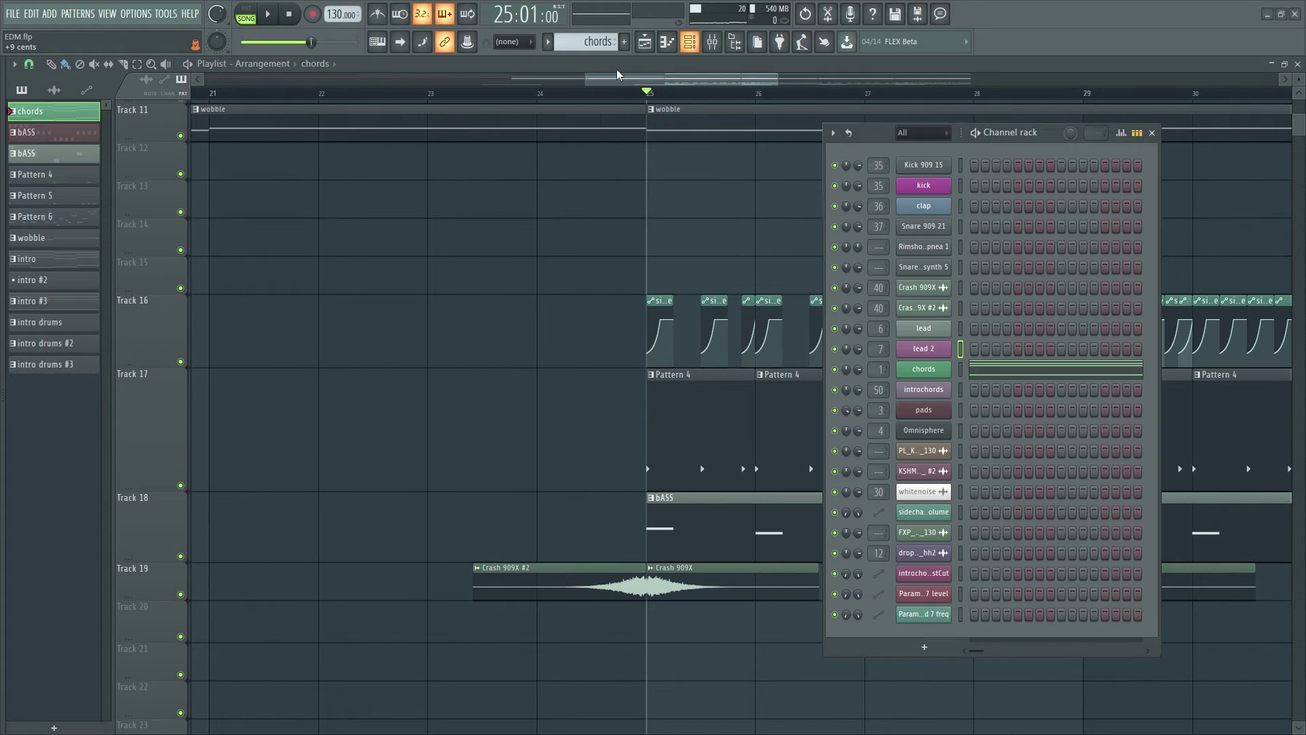
{"action": "left_click", "coordinate": [1154, 134]}
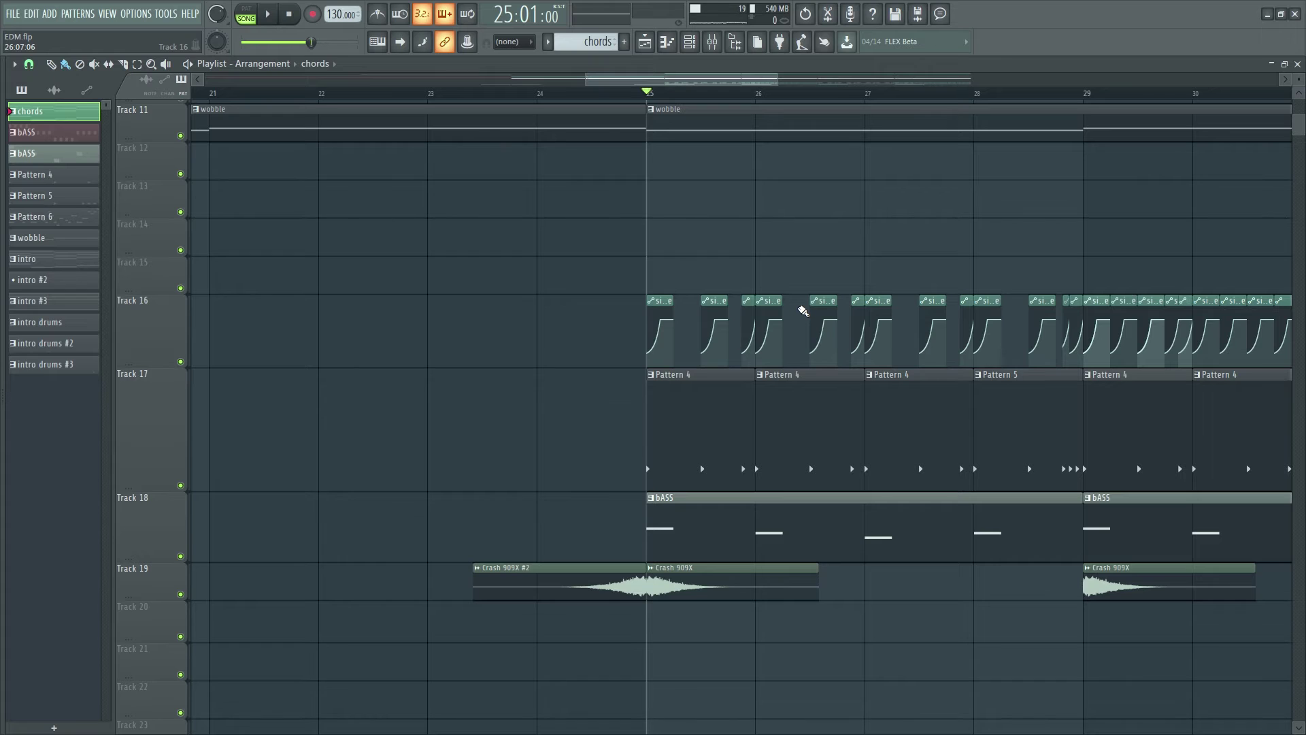
{"action": "key", "text": "F9"}
{"action": "left_click_drag", "start_coordinate": [733, 374], "coordinate": [739, 286]}
{"action": "left_click_drag", "start_coordinate": [513, 614], "coordinate": [407, 616]}
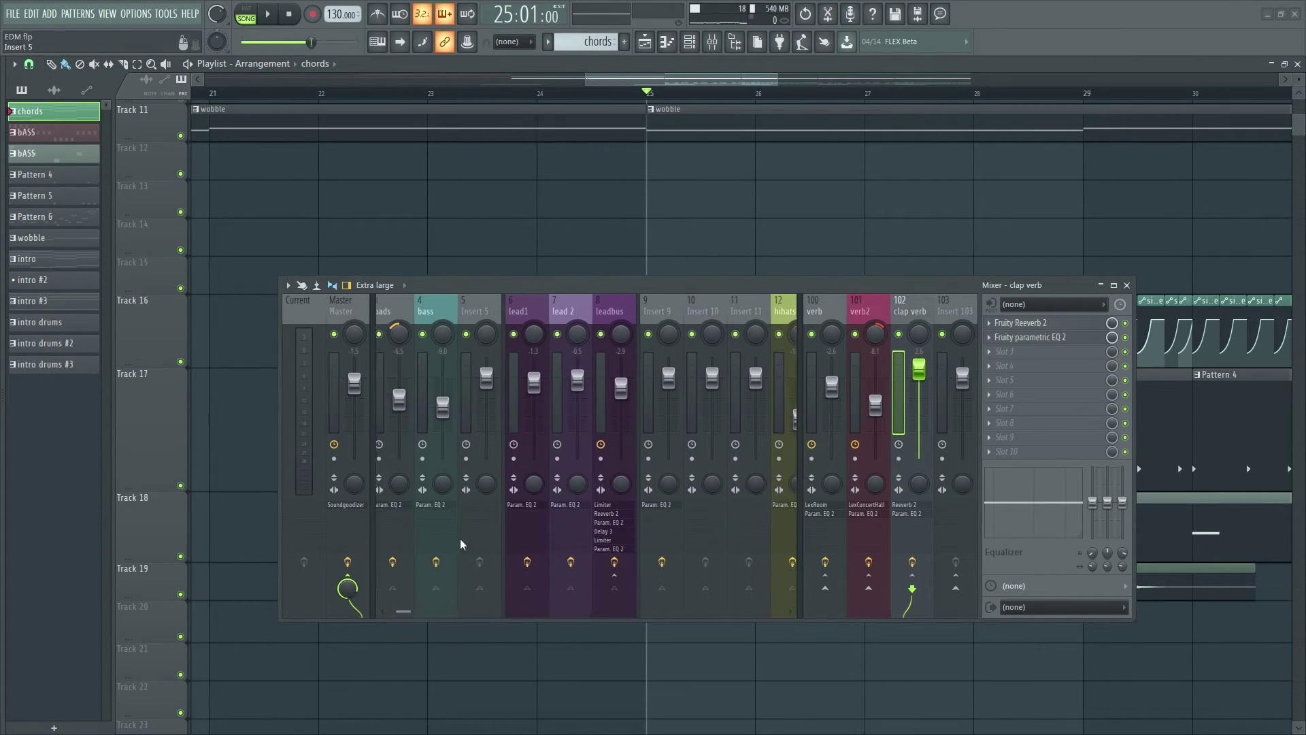
{"action": "left_click", "coordinate": [605, 309]}
{"action": "left_click", "coordinate": [657, 309]}
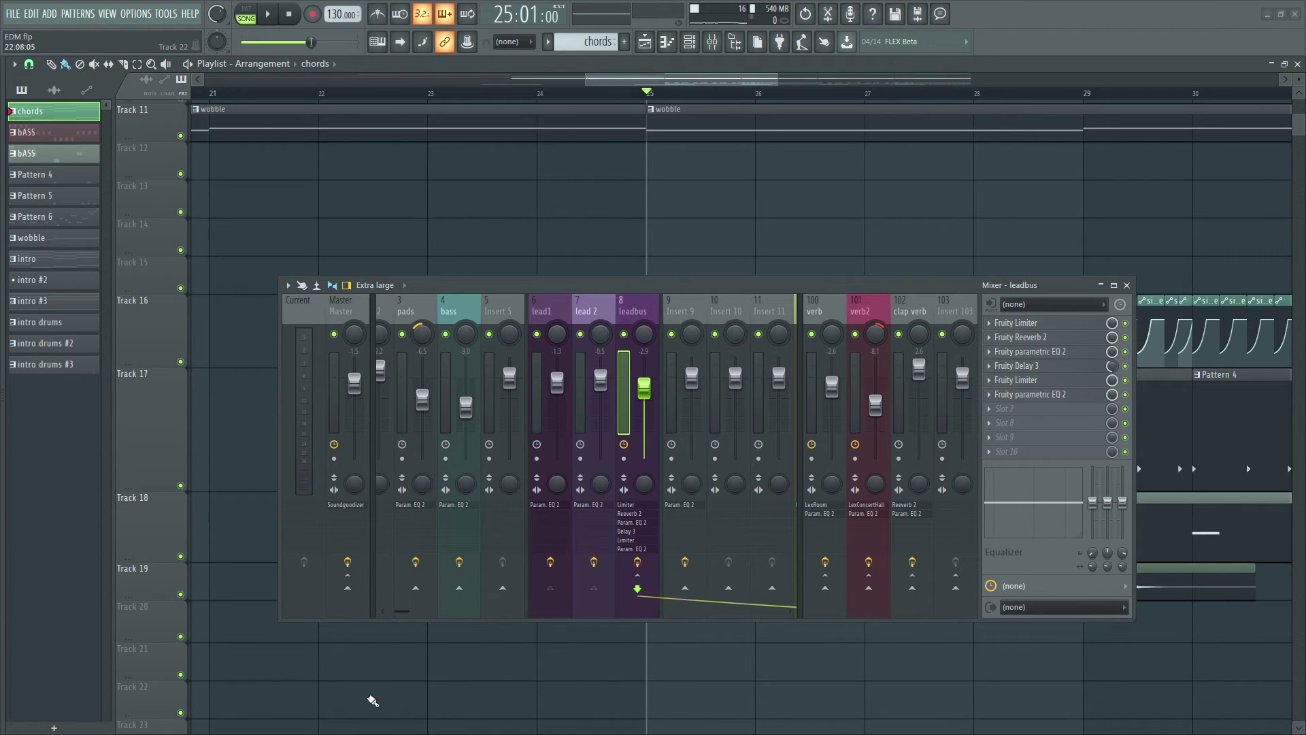
{"action": "left_click_drag", "start_coordinate": [403, 612], "coordinate": [451, 620]}
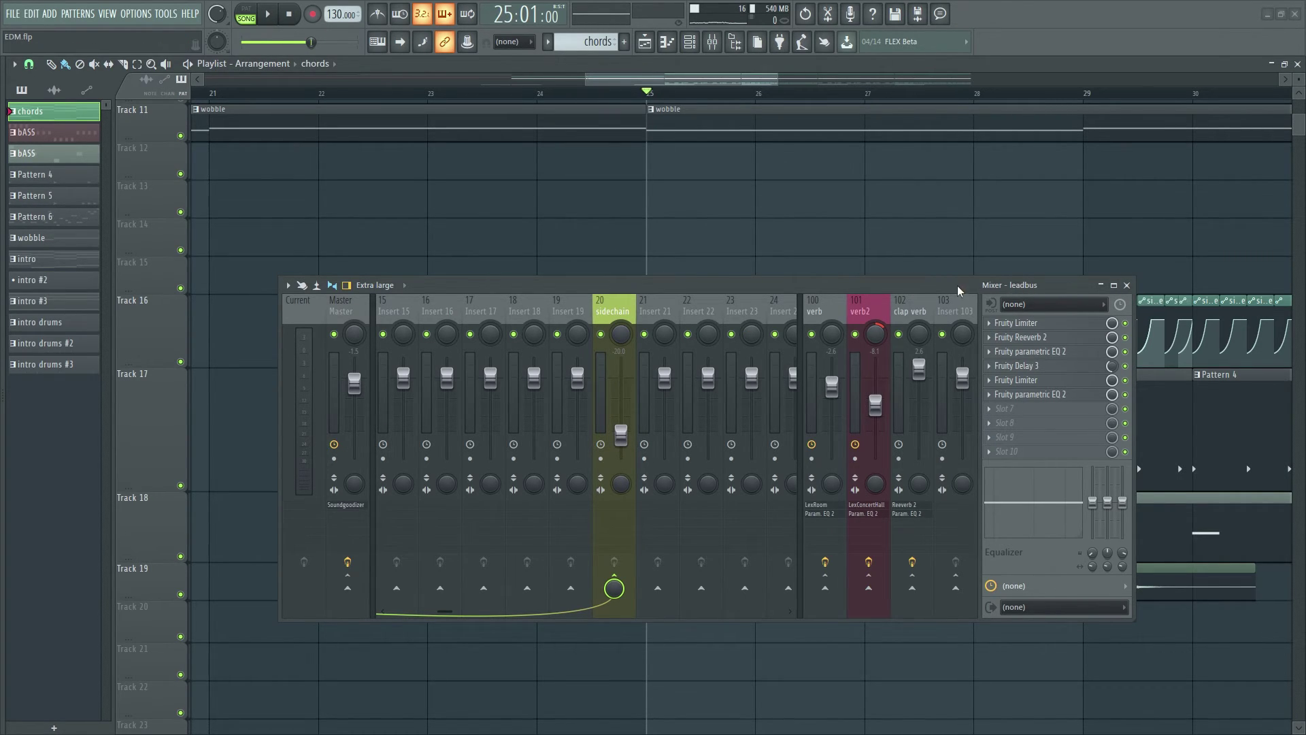
Move the mixer below Track 16, play from bar 25 to watch the sidechain fader follow its volume automation, then stop.
{"action": "left_click_drag", "start_coordinate": [960, 291], "coordinate": [908, 414]}
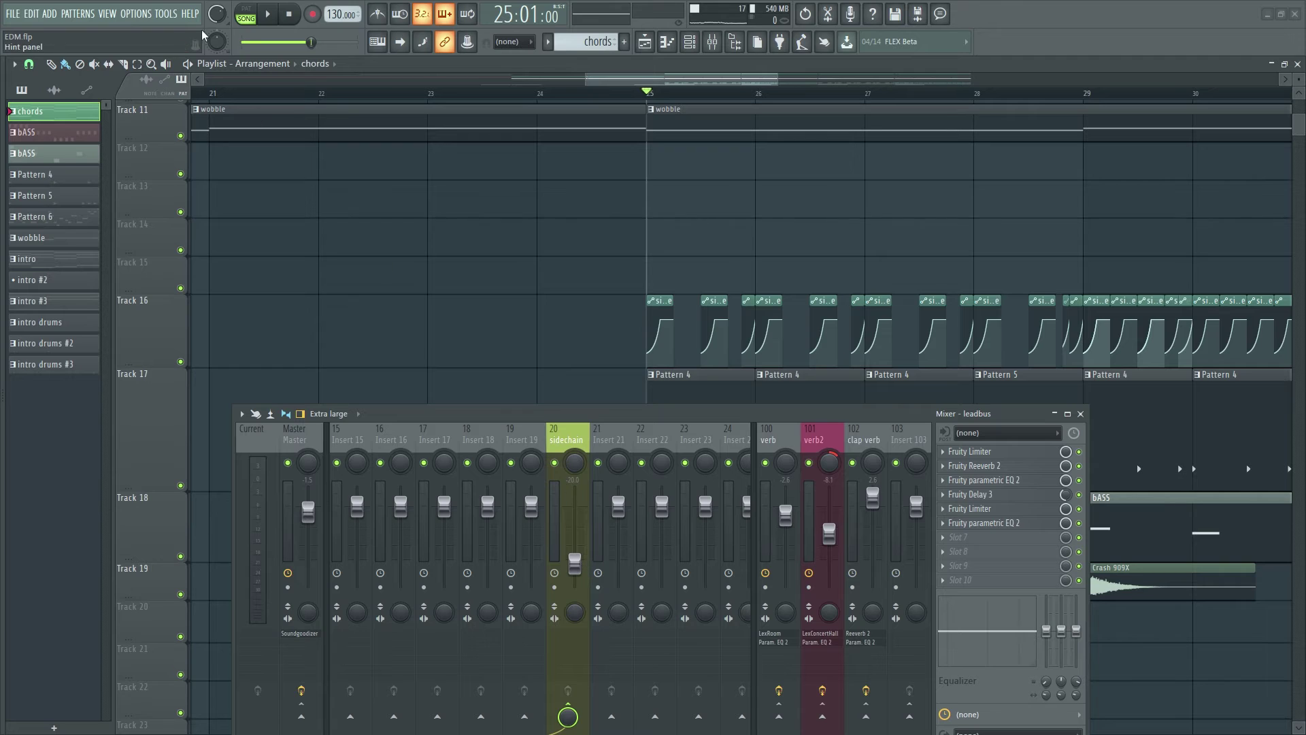
{"action": "left_click", "coordinate": [269, 15]}
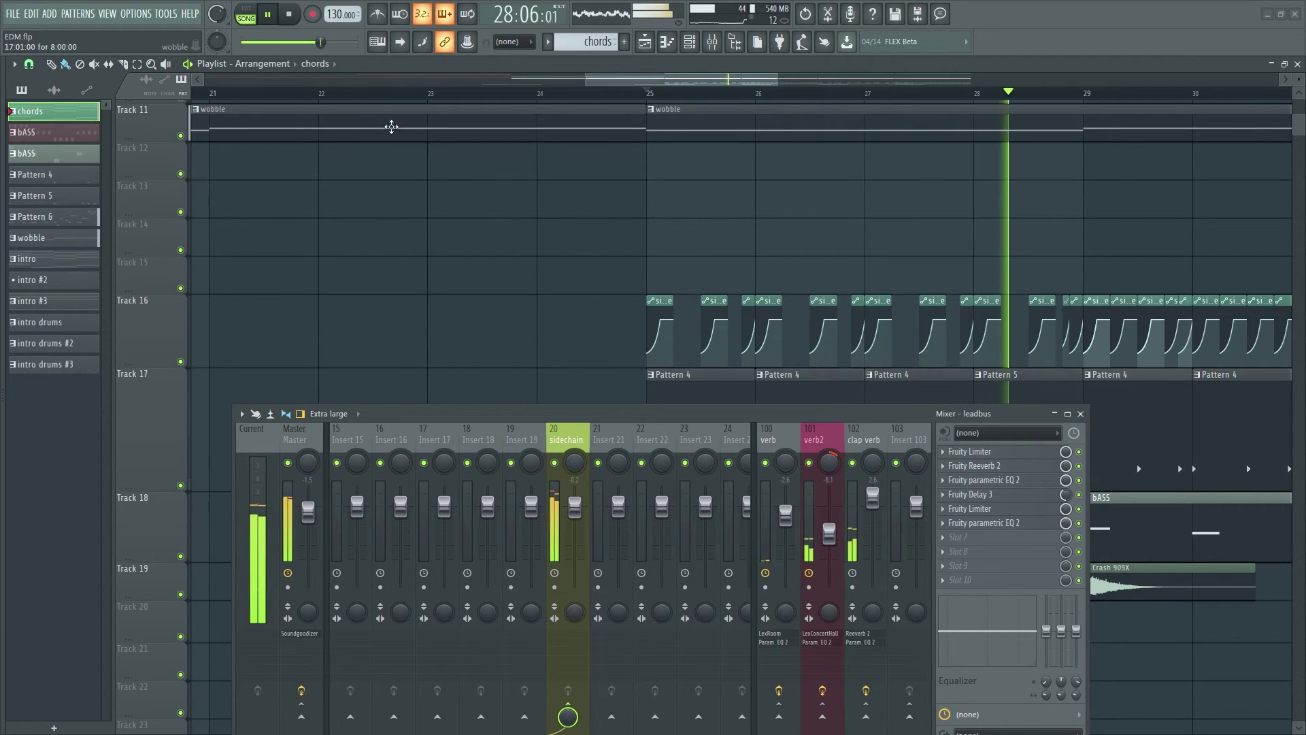
{"action": "left_click", "coordinate": [291, 16]}
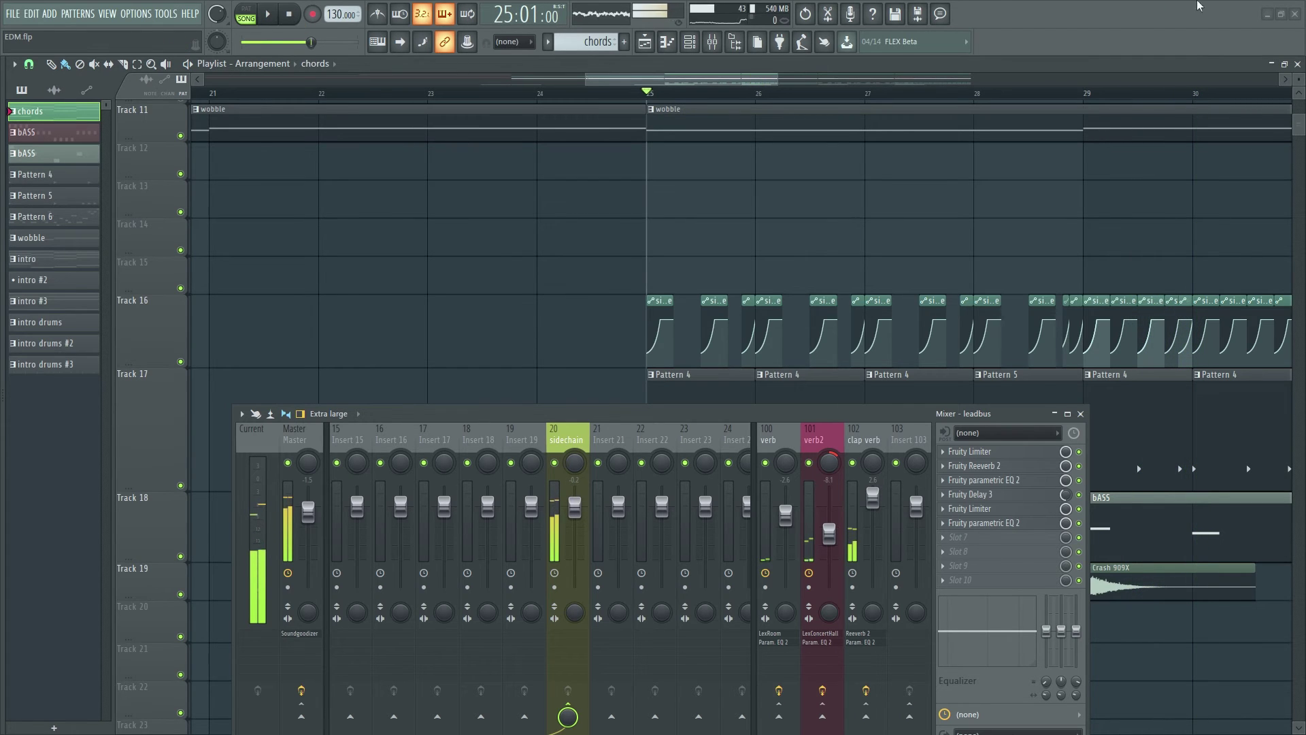
Align the first sidechain - Volume clip on Track 16 with the start of bar 25, then close the mixer.
{"action": "left_click_drag", "start_coordinate": [969, 76], "coordinate": [631, 91]}
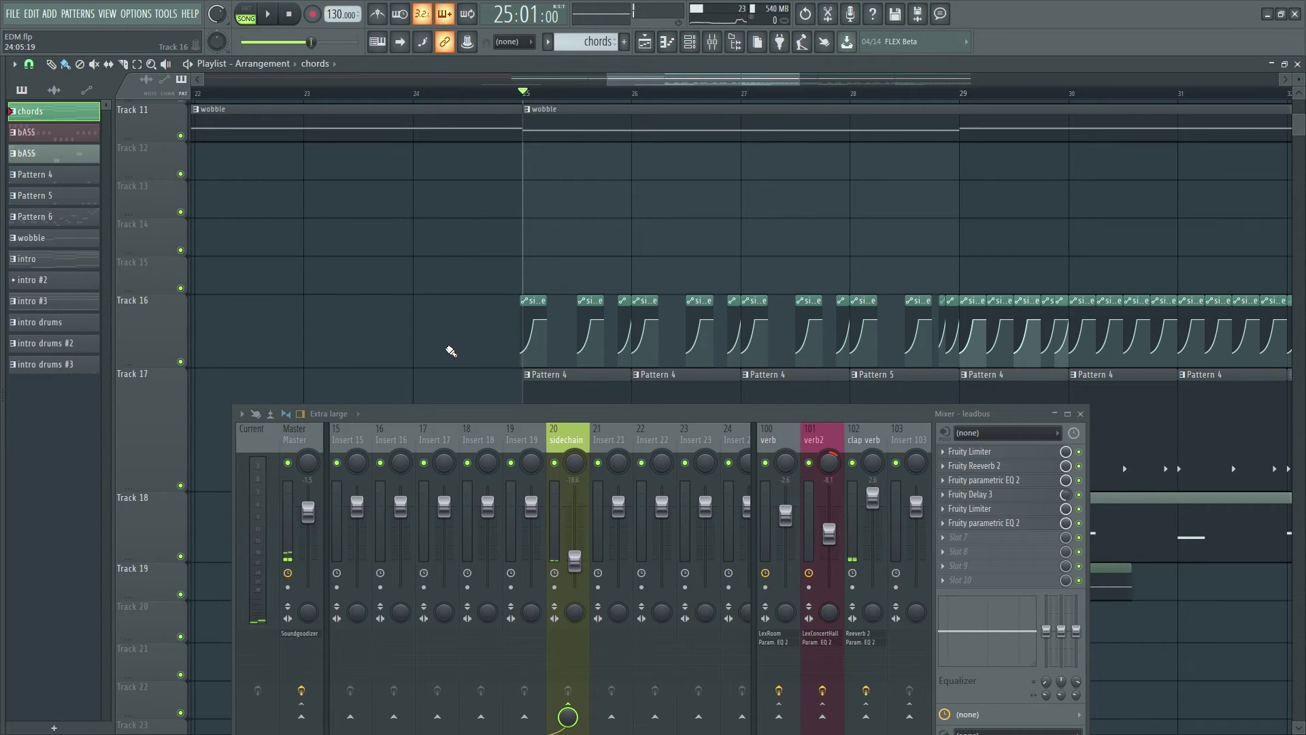
{"action": "scroll", "coordinate": [533, 301], "scroll_direction": "up", "scroll_amount": 4}
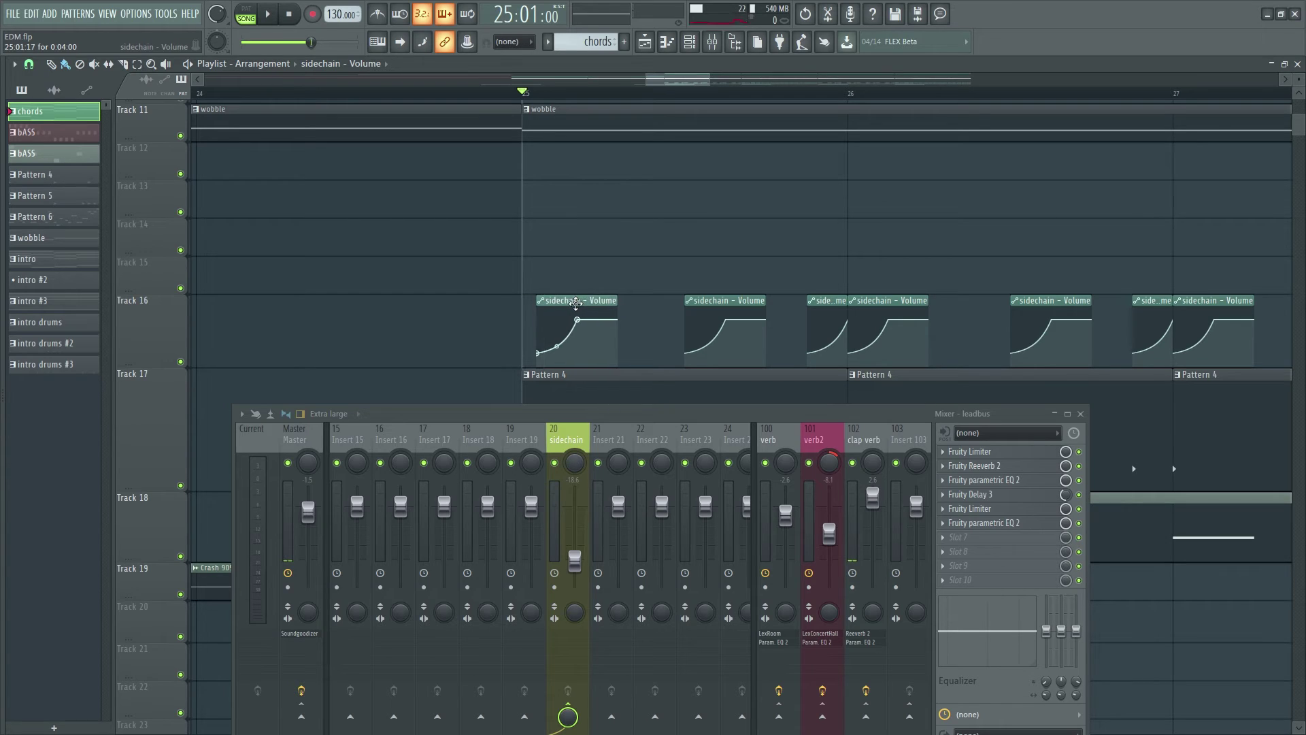
{"action": "left_click", "coordinate": [564, 308]}
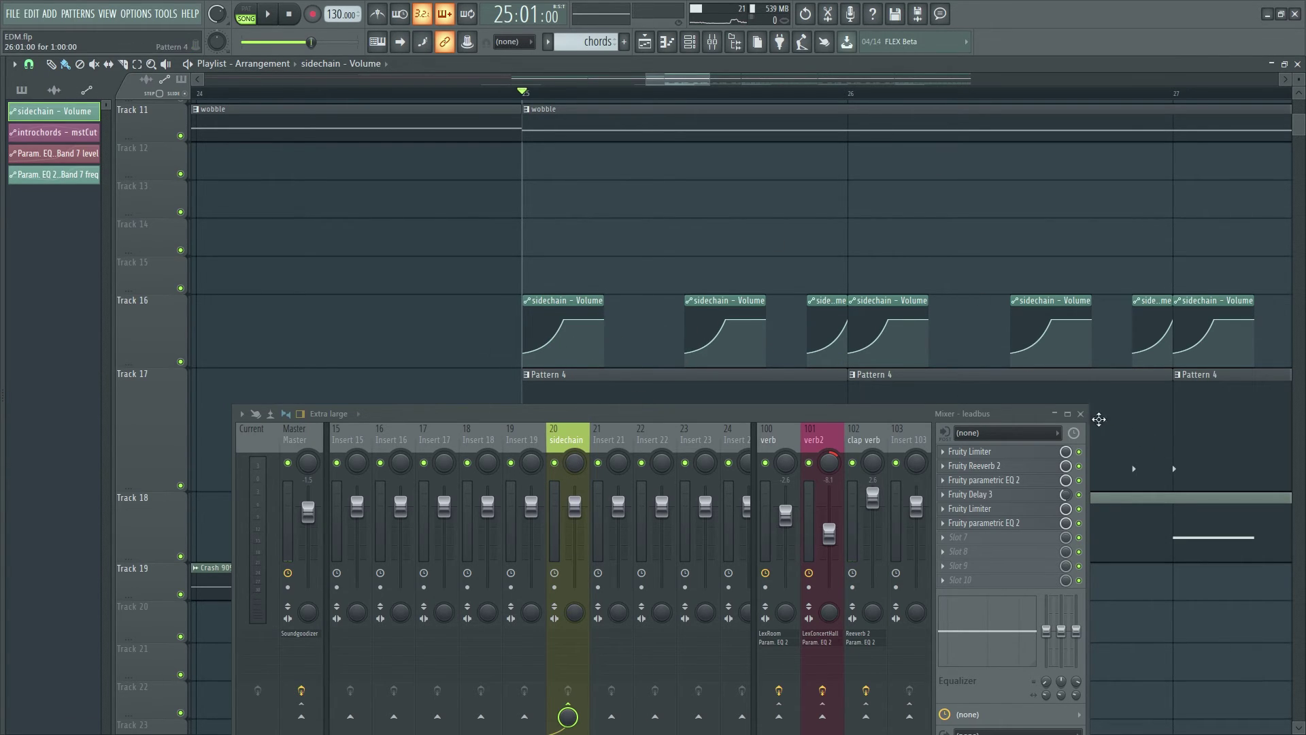
{"action": "left_click", "coordinate": [1082, 415]}
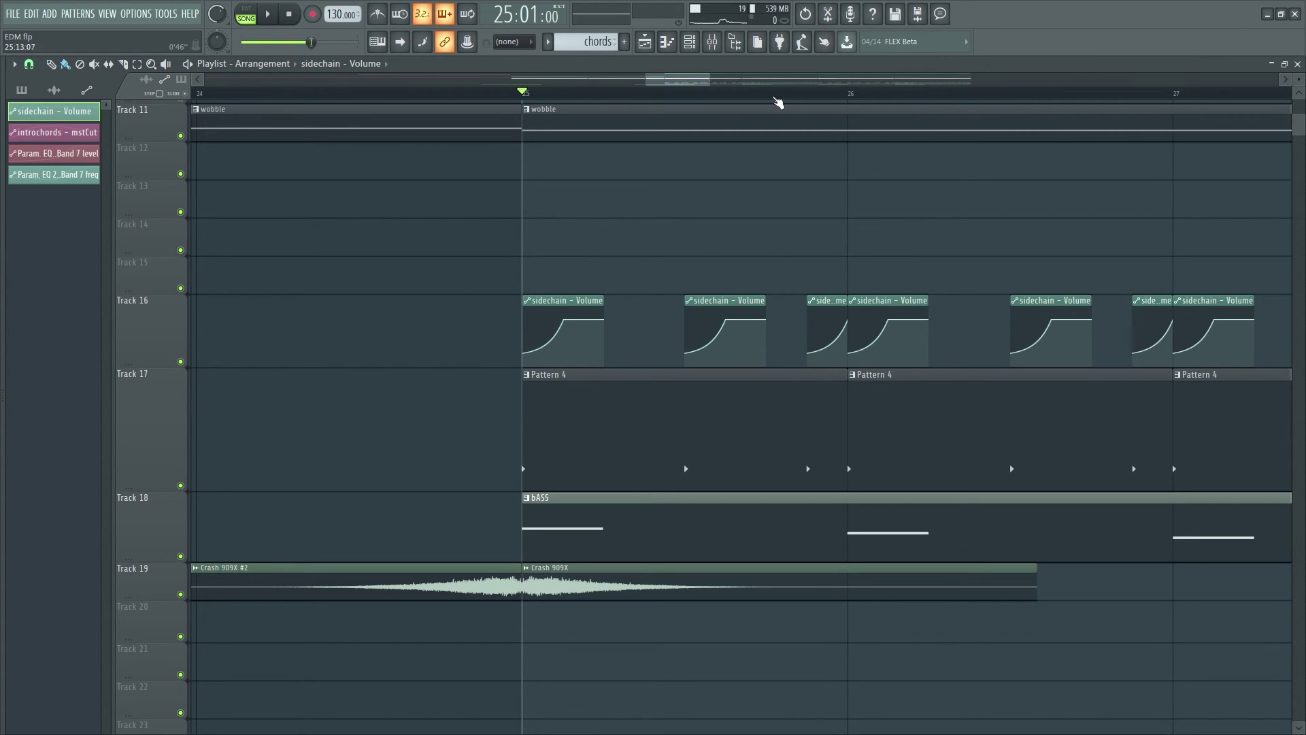
Examine how the sidechain volume clips on Track 16 line up with the drum patterns on Track 17 across the drop.
{"action": "left_click_drag", "start_coordinate": [723, 85], "coordinate": [959, 80]}
{"action": "scroll", "coordinate": [802, 194], "scroll_direction": "down", "scroll_amount": 4}
{"action": "scroll", "coordinate": [749, 219], "scroll_direction": "up", "scroll_amount": 5}
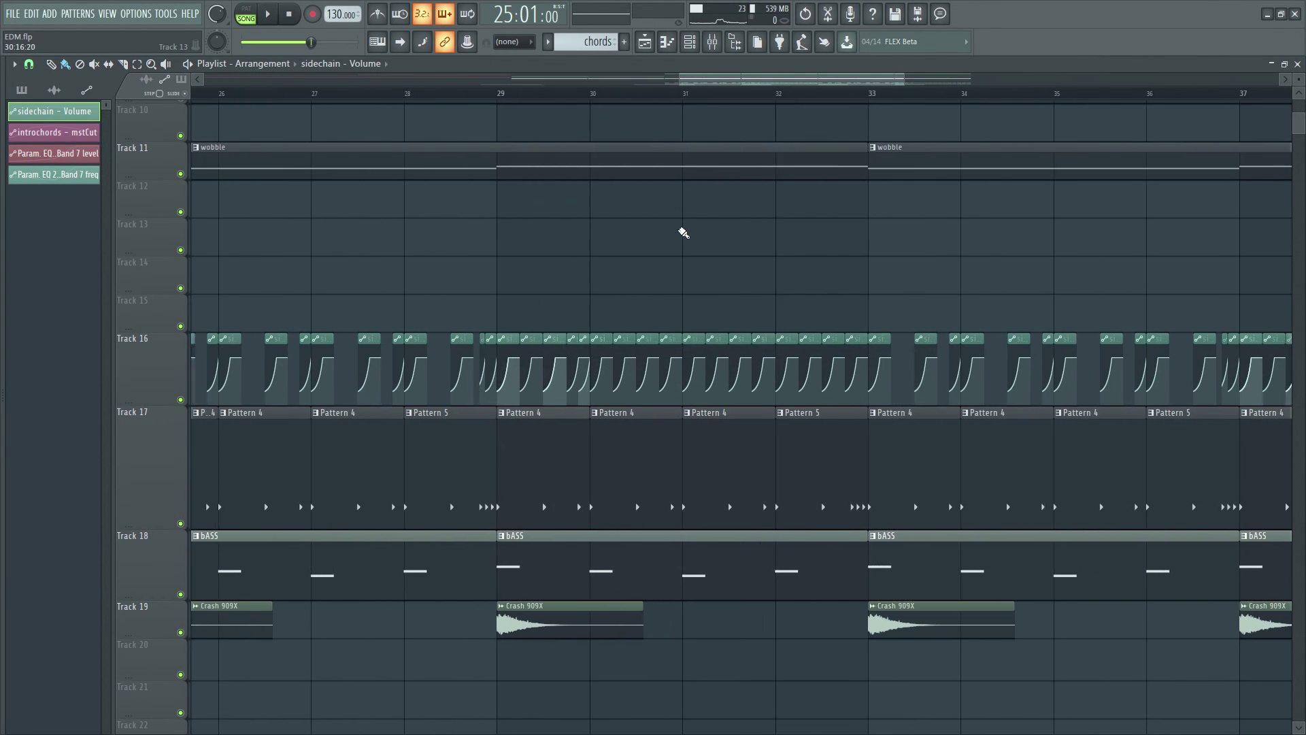
{"action": "left_click_drag", "start_coordinate": [779, 83], "coordinate": [706, 81]}
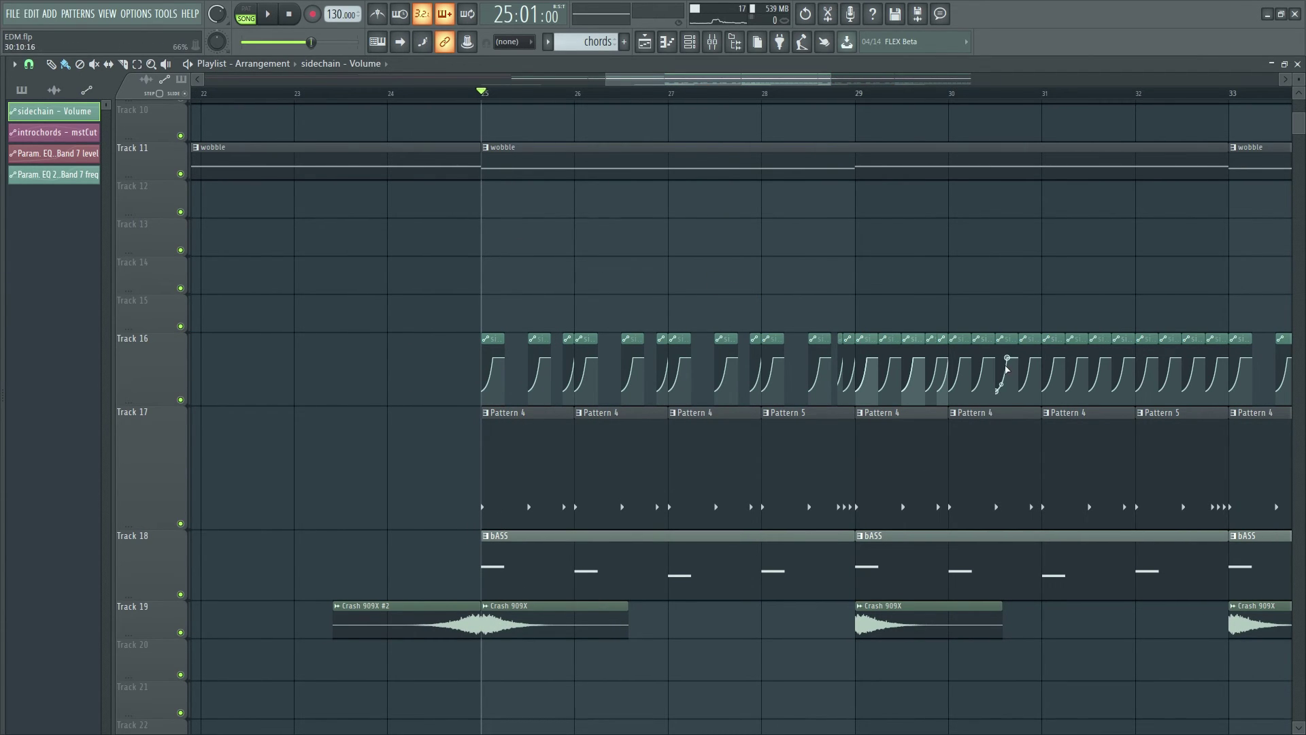
{"action": "scroll", "coordinate": [708, 282], "scroll_direction": "up", "scroll_amount": 1}
{"action": "scroll", "coordinate": [648, 321], "scroll_direction": "up", "scroll_amount": 3}
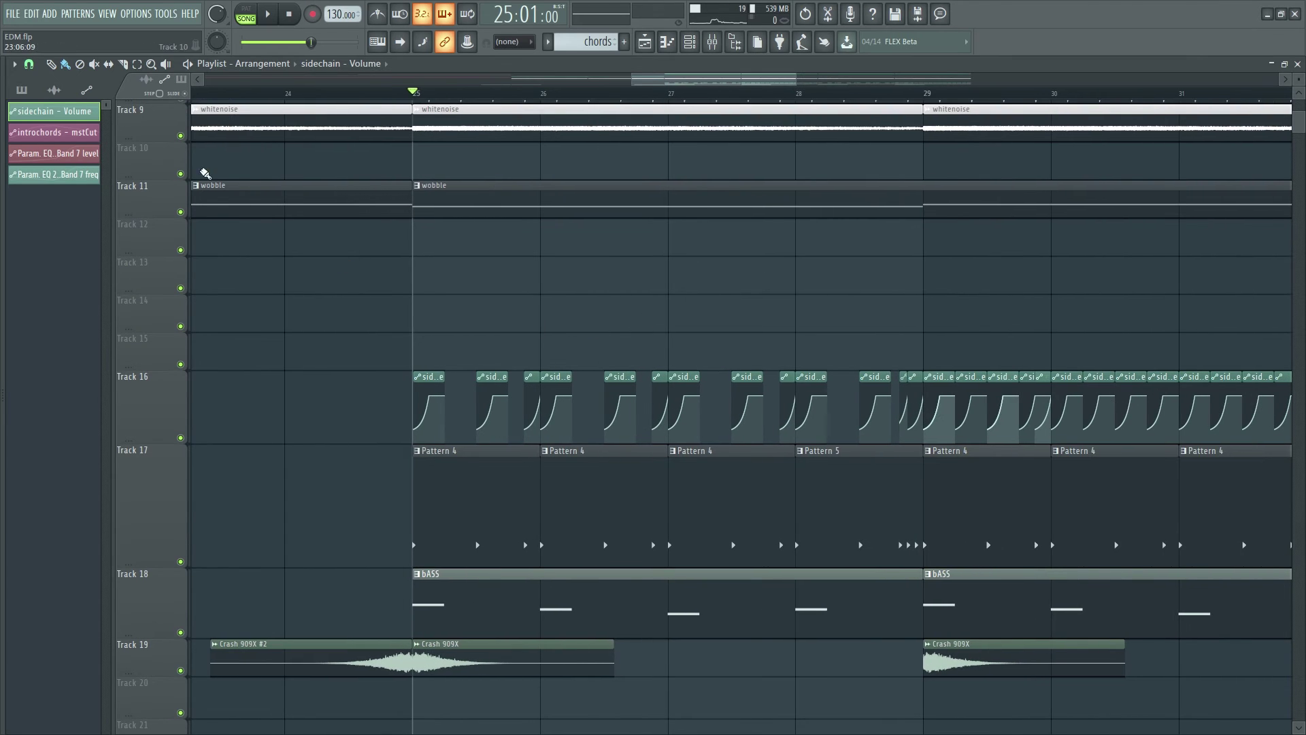
{"action": "scroll", "coordinate": [687, 242], "scroll_direction": "down", "scroll_amount": 1}
{"action": "scroll", "coordinate": [782, 255], "scroll_direction": "up", "scroll_amount": 3}
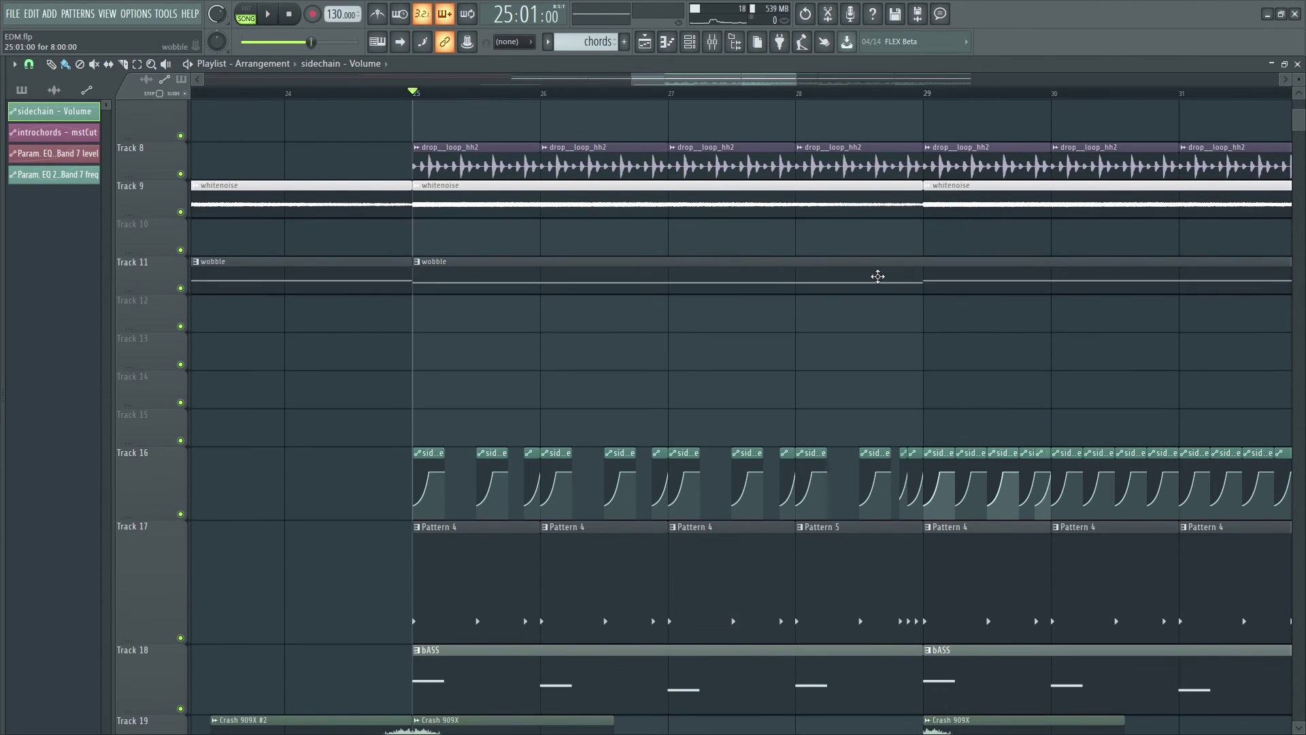
{"action": "scroll", "coordinate": [724, 291], "scroll_direction": "down", "scroll_amount": 1}
{"action": "scroll", "coordinate": [724, 291], "scroll_direction": "up", "scroll_amount": 2}
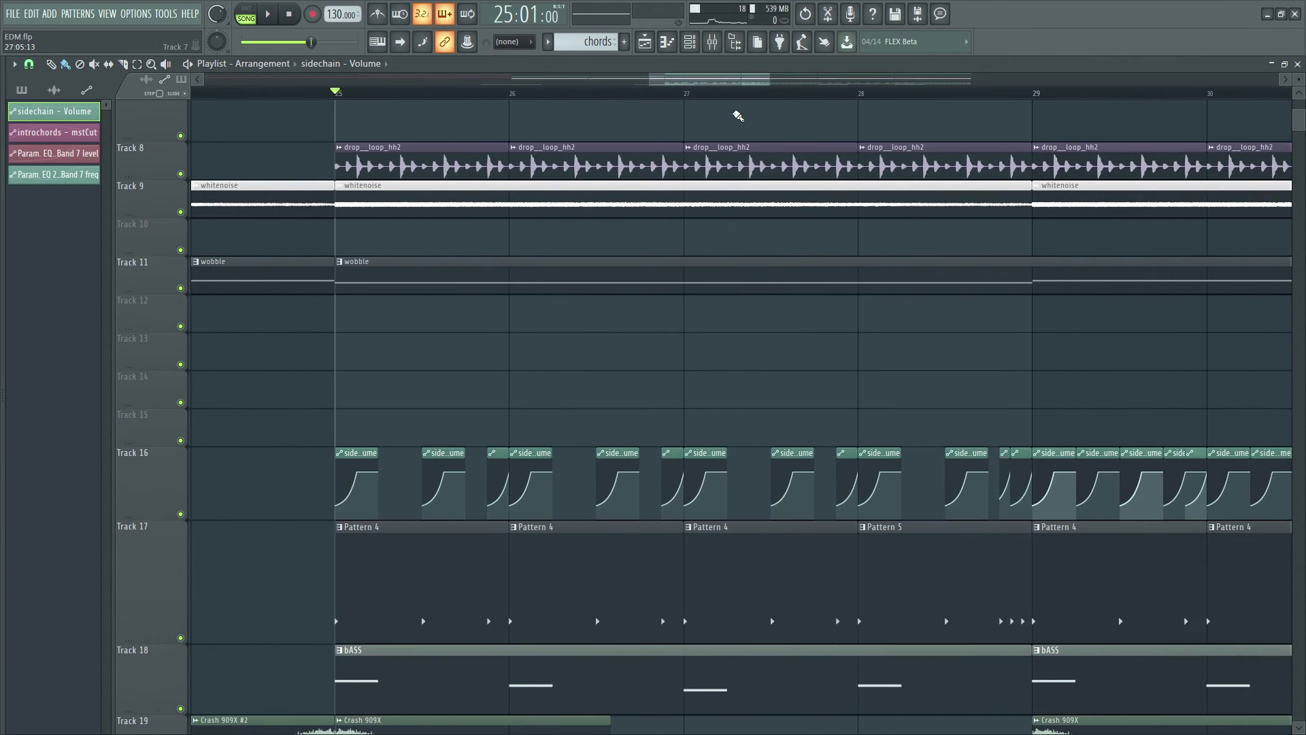
{"action": "scroll", "coordinate": [793, 169], "scroll_direction": "down", "scroll_amount": 5}
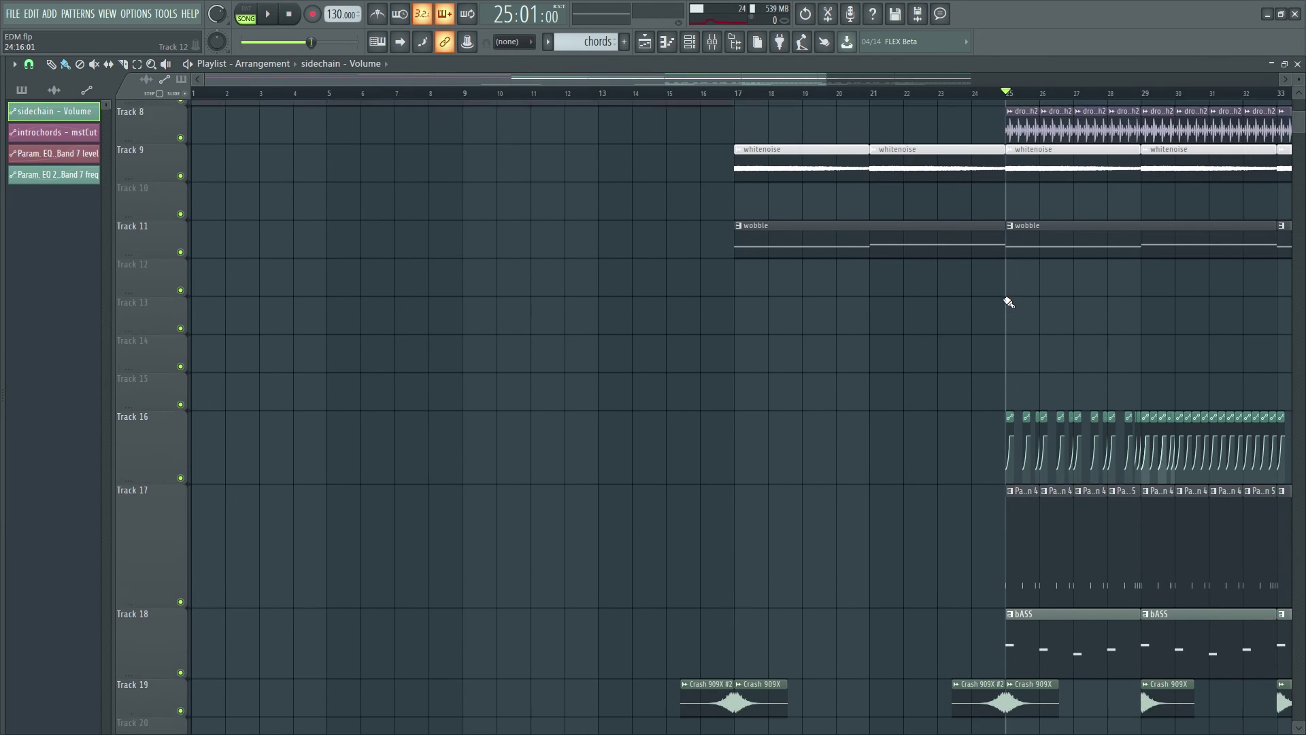
Play the full arrangement from the beginning and look over its tracks while the intro plays.
{"action": "scroll", "coordinate": [771, 291], "scroll_direction": "up", "scroll_amount": 2}
{"action": "scroll", "coordinate": [771, 291], "scroll_direction": "up", "scroll_amount": 5}
{"action": "scroll", "coordinate": [823, 99], "scroll_direction": "down", "scroll_amount": 3}
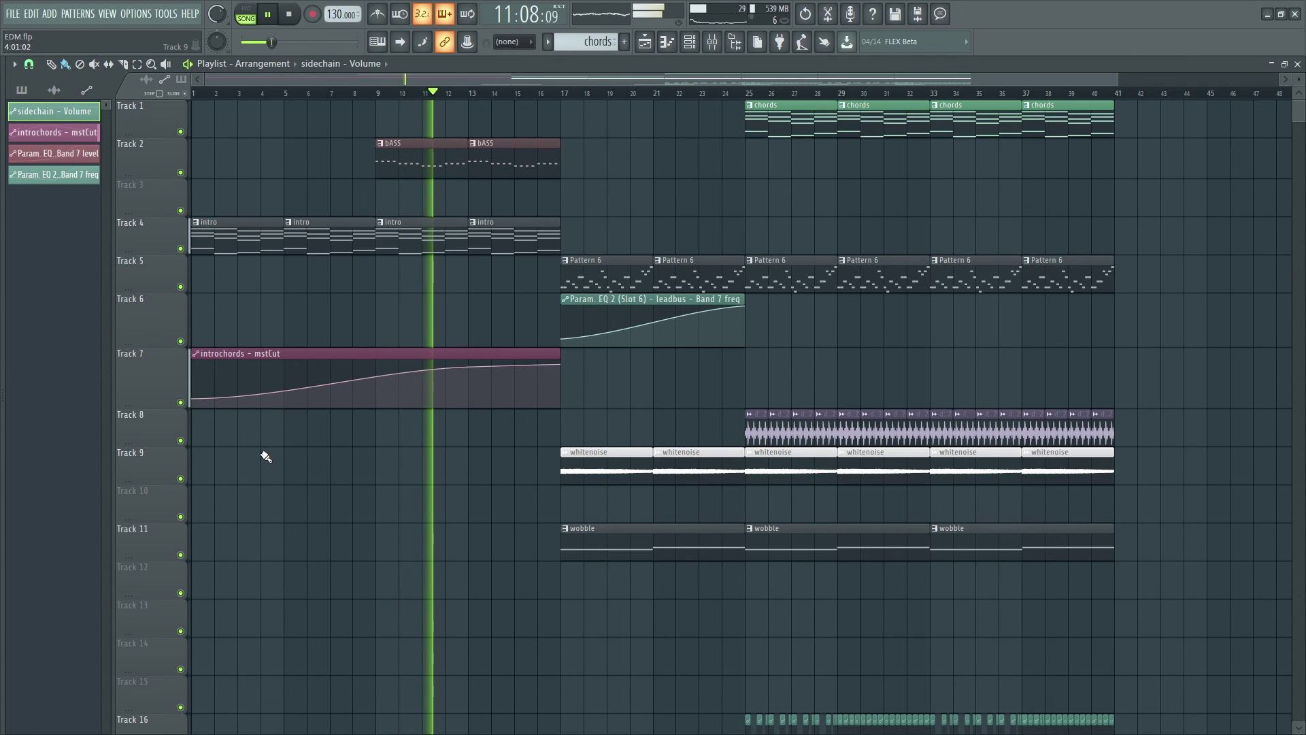
{"action": "scroll", "coordinate": [443, 548], "scroll_direction": "down", "scroll_amount": 5}
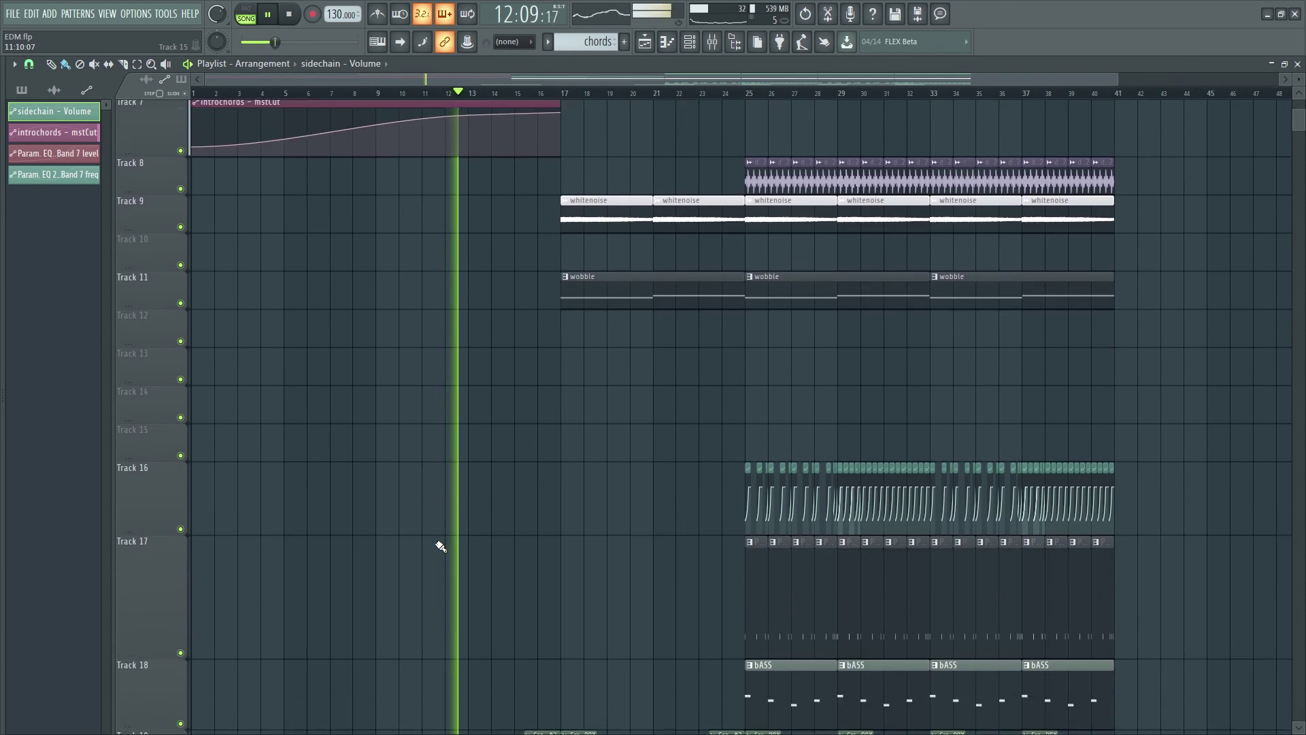
{"action": "scroll", "coordinate": [439, 545], "scroll_direction": "up", "scroll_amount": 5}
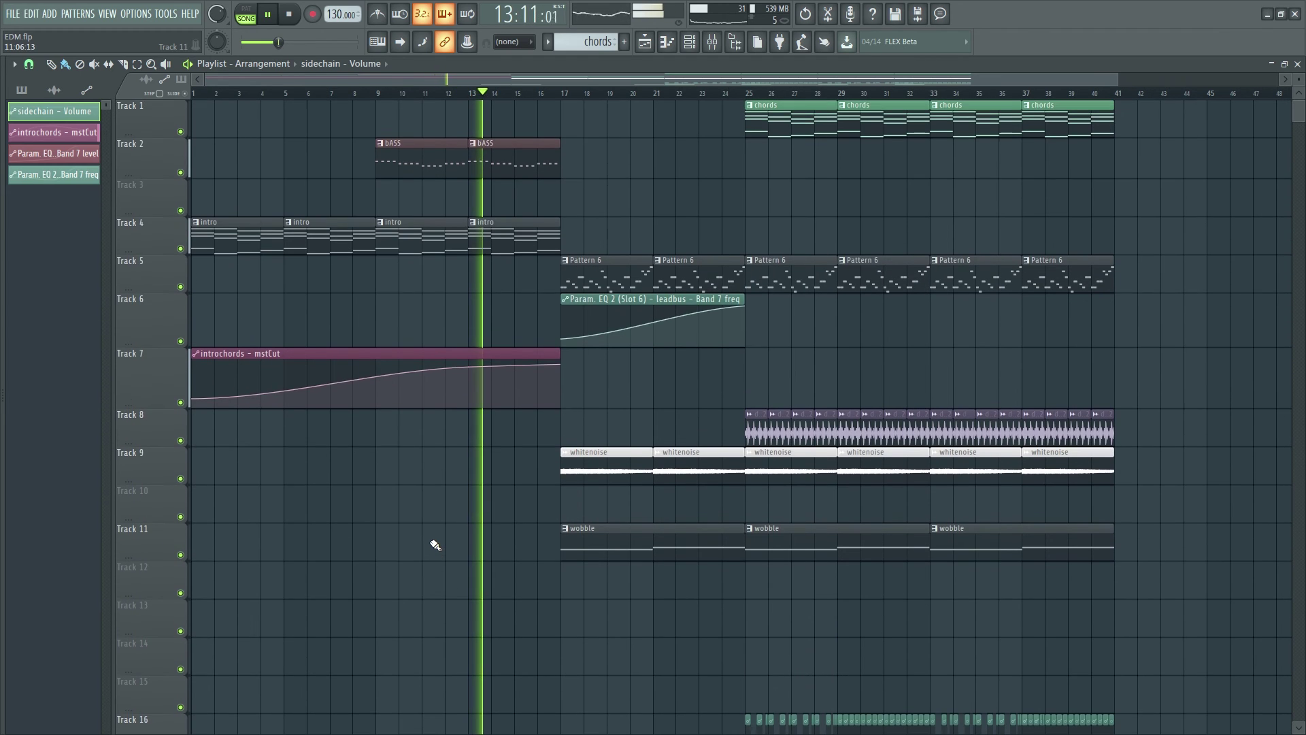